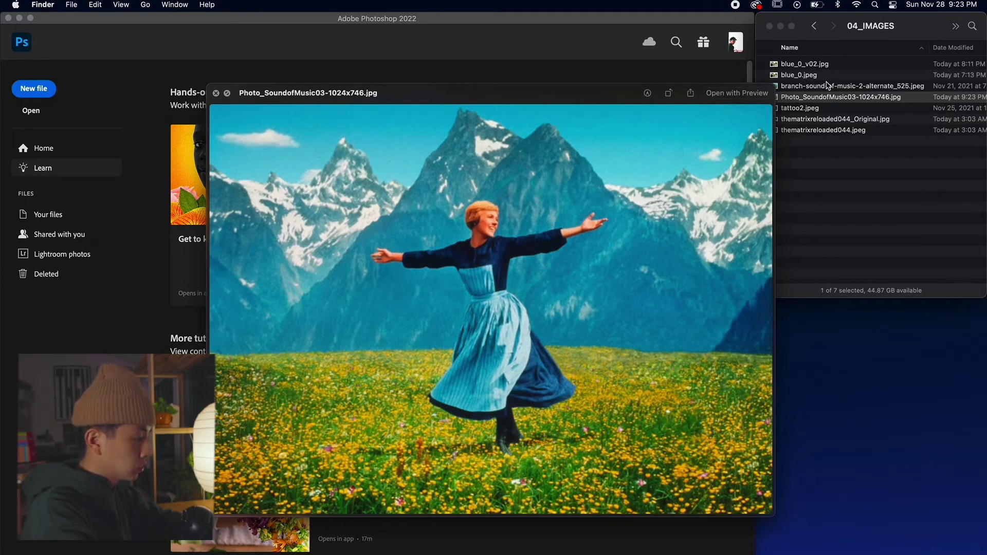
# Step: Open Photo_SoundofMusic03-1024x746.jpg in Photoshop and enlarge the application window
pyautogui.press('space')
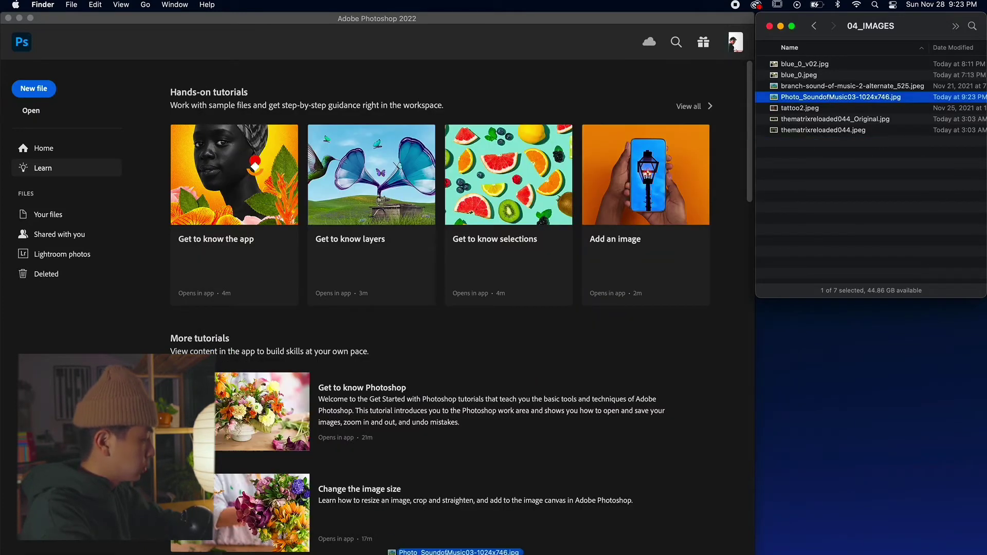
pyautogui.press('super+Tab')
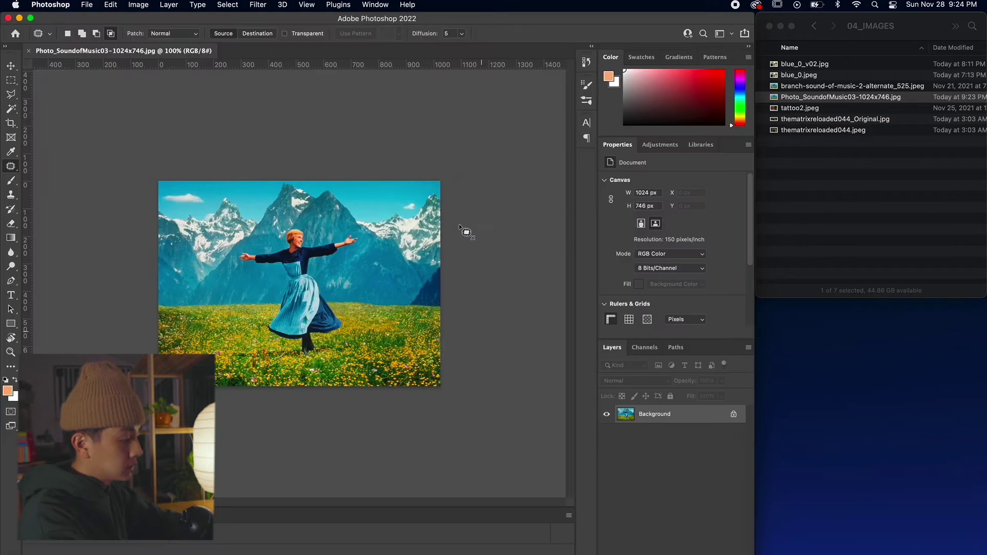
pyautogui.doubleClick(469, 19)
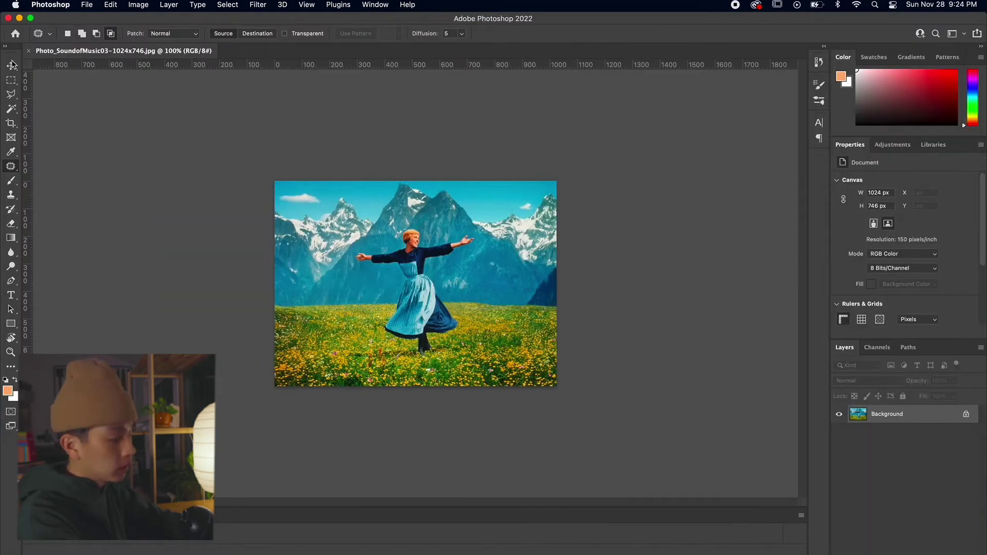
# Step: Cover the middle of the woman's skirt with the Clone Stamp, using the meadow horizon beside her as the source
pyautogui.press('v')
pyautogui.press('super+plus')
pyautogui.press('super+plus')
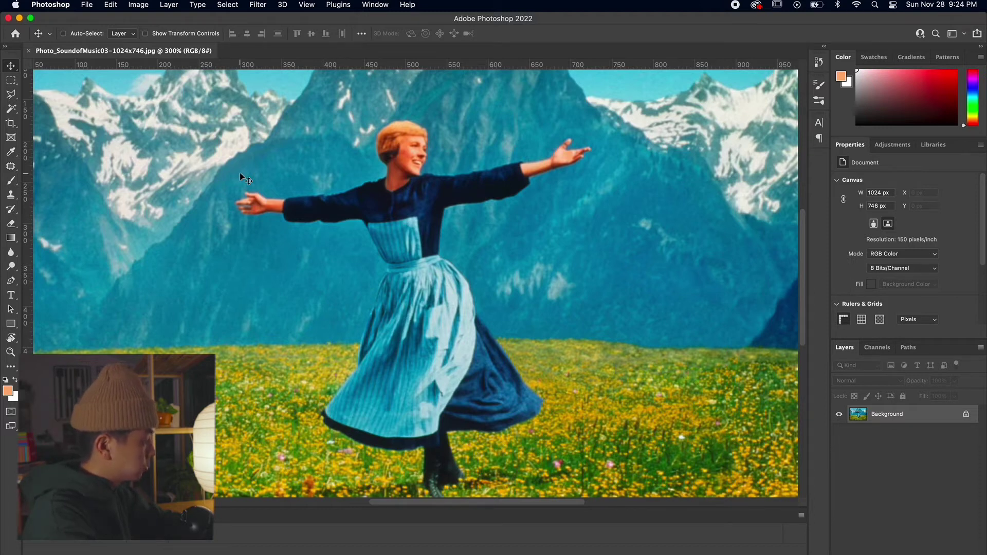
pyautogui.press('super+minus')
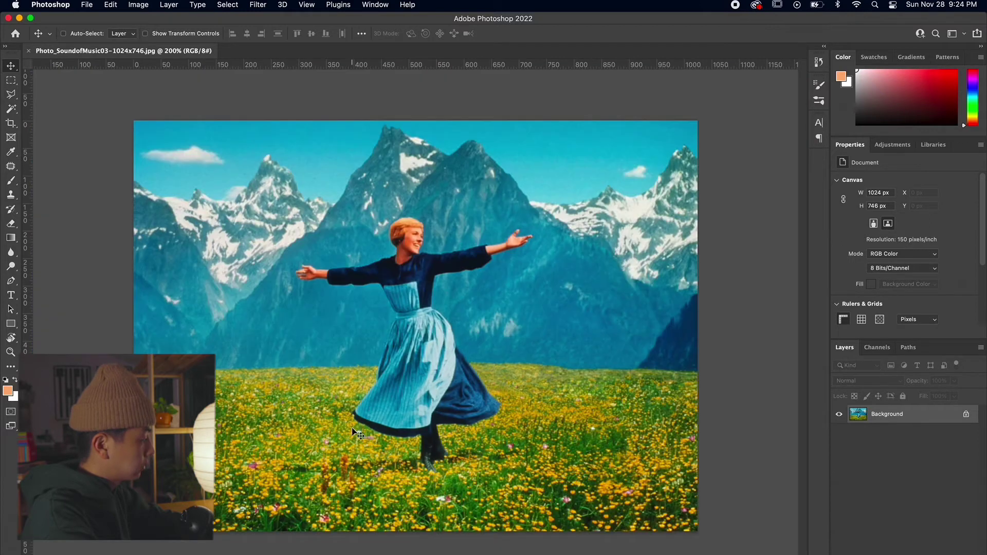
pyautogui.press('super+plus')
pyautogui.press('super+minus')
pyautogui.press('super+minus')
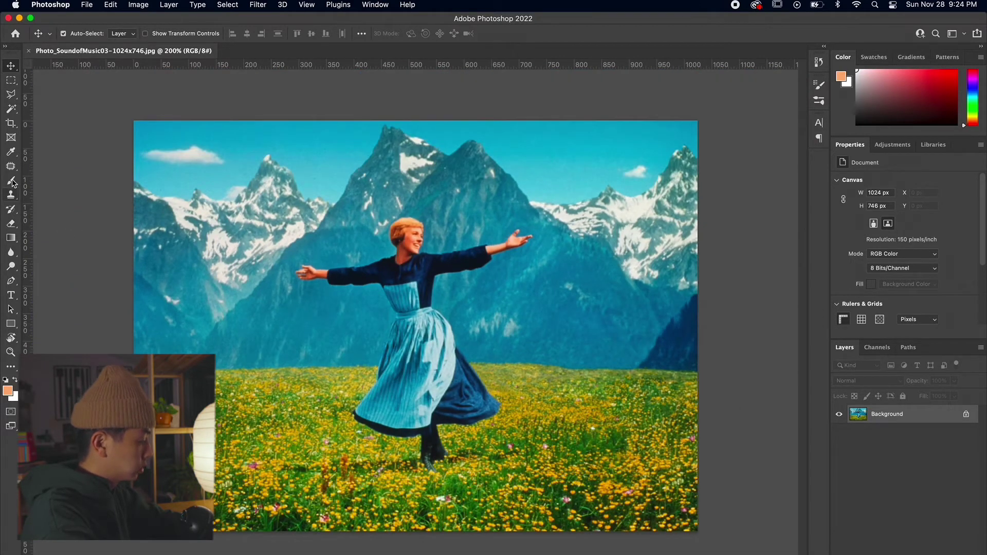
pyautogui.click(11, 194)
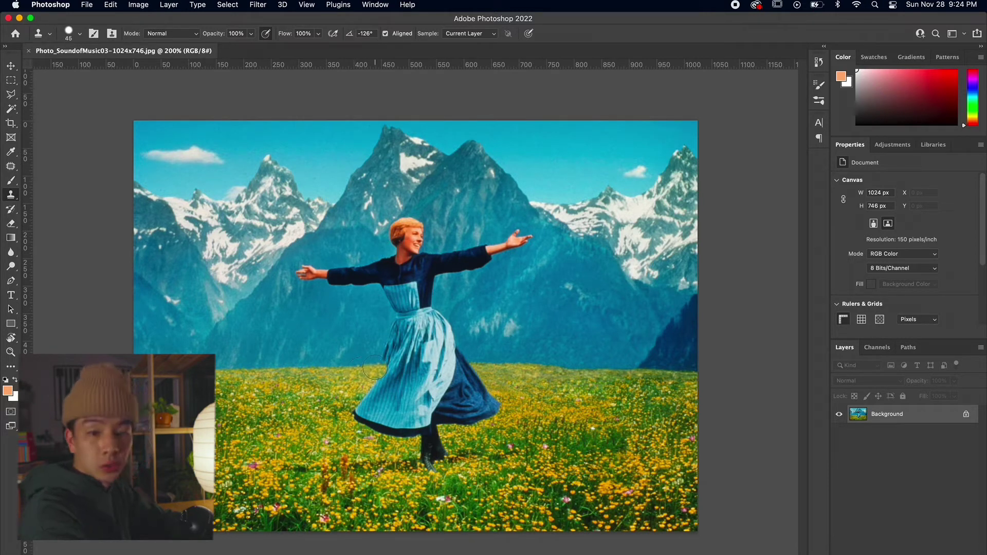
pyautogui.keyDown('alt'); pyautogui.click(374, 368); pyautogui.keyUp('alt')
pyautogui.click(385, 368)
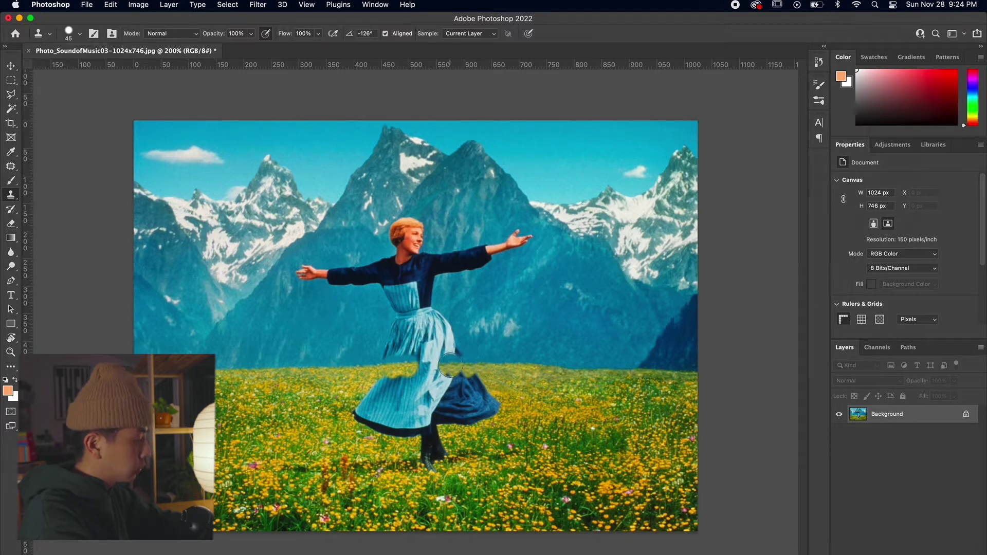
pyautogui.moveTo(450, 365); pyautogui.dragTo(428, 363)
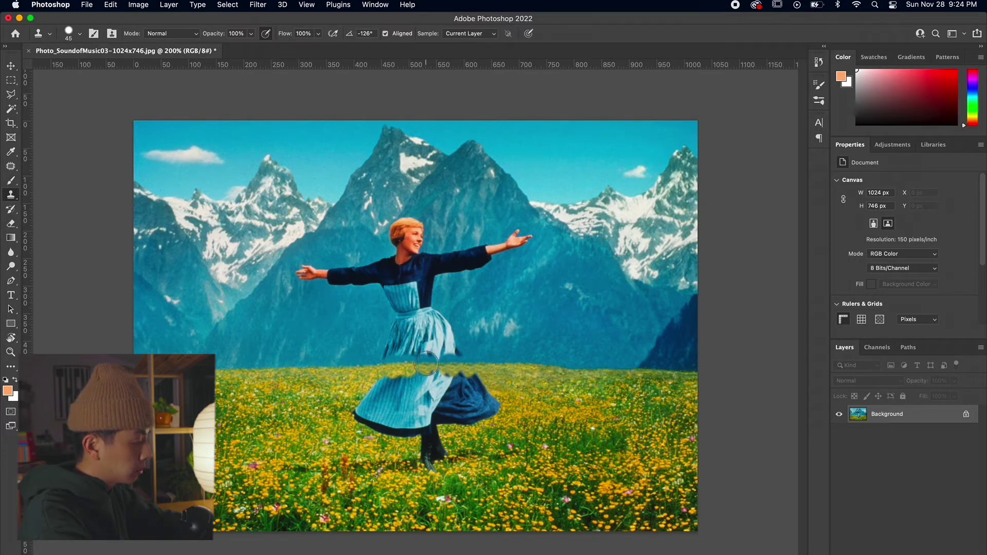
pyautogui.moveTo(449, 365); pyautogui.dragTo(438, 371)
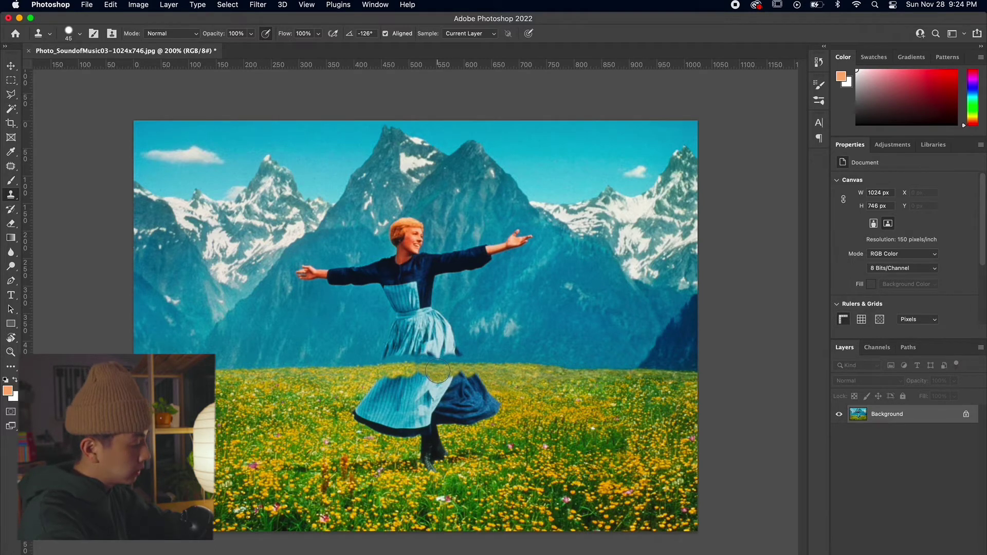
# Step: Replace the woman's lower skirt and legs with flower meadow from the surrounding field using the Patch tool
pyautogui.press('super+minus')
pyautogui.press('super+minus')
pyautogui.press('super+equal')
pyautogui.press('super+equal')
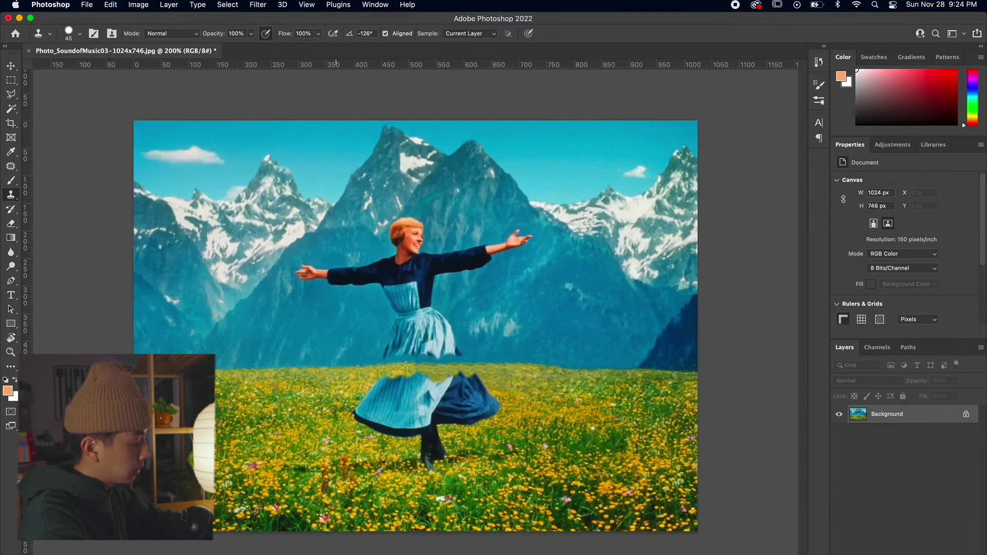
pyautogui.press('super+equal')
pyautogui.press('super+equal')
pyautogui.moveTo(415, 396); pyautogui.dragTo(384, 298)
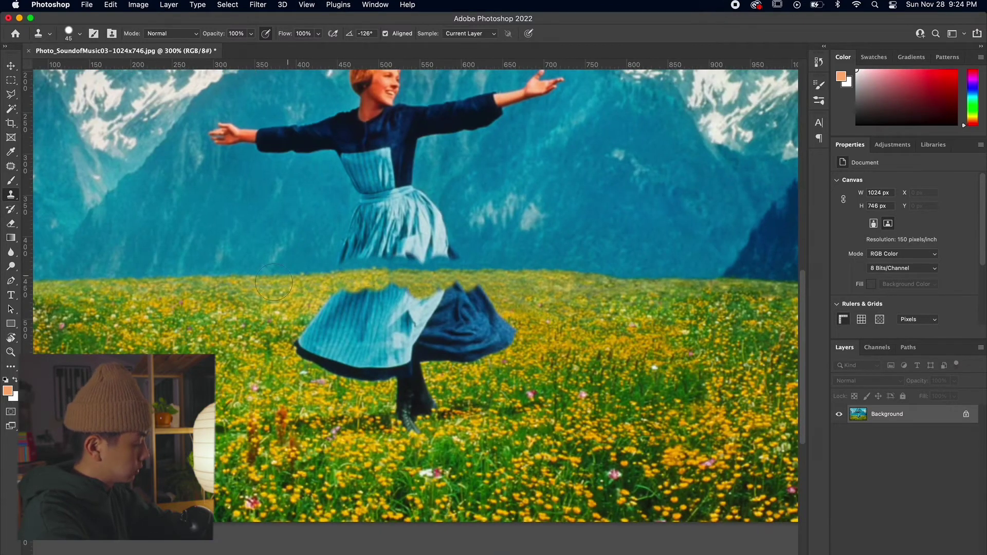
pyautogui.press('j')
pyautogui.press('super+equal')
pyautogui.moveTo(327, 196)
pyautogui.mouseDown()
pyautogui.moveTo(249, 279)
pyautogui.moveTo(269, 316)
pyautogui.moveTo(383, 377)
pyautogui.moveTo(420, 415)
pyautogui.moveTo(478, 369)
pyautogui.moveTo(453, 340)
pyautogui.moveTo(452, 321)
pyautogui.moveTo(536, 314)
pyautogui.moveTo(584, 274)
pyautogui.moveTo(536, 217)
pyautogui.moveTo(494, 200)
pyautogui.moveTo(511, 278)
pyautogui.moveTo(266, 321)
pyautogui.moveTo(219, 357)
pyautogui.moveTo(201, 328)
pyautogui.mouseUp()
pyautogui.press('super+d')
pyautogui.press('super+minus')
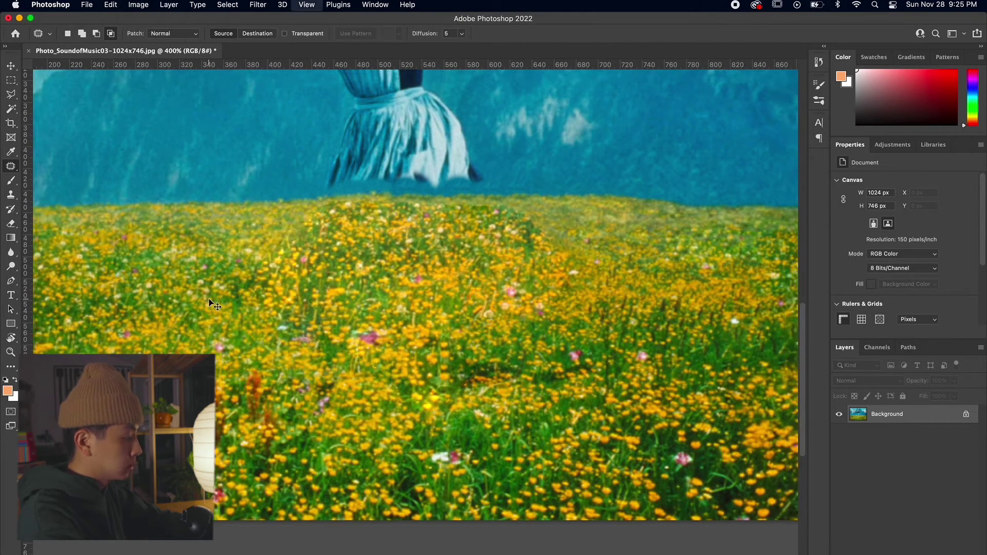
# Step: Patch the smeared grass just below the horizon, right of the skirt, with nearby meadow texture
pyautogui.press('super+minus')
pyautogui.press('super+minus')
pyautogui.press('super+plus')
pyautogui.moveTo(534, 390); pyautogui.dragTo(492, 374)
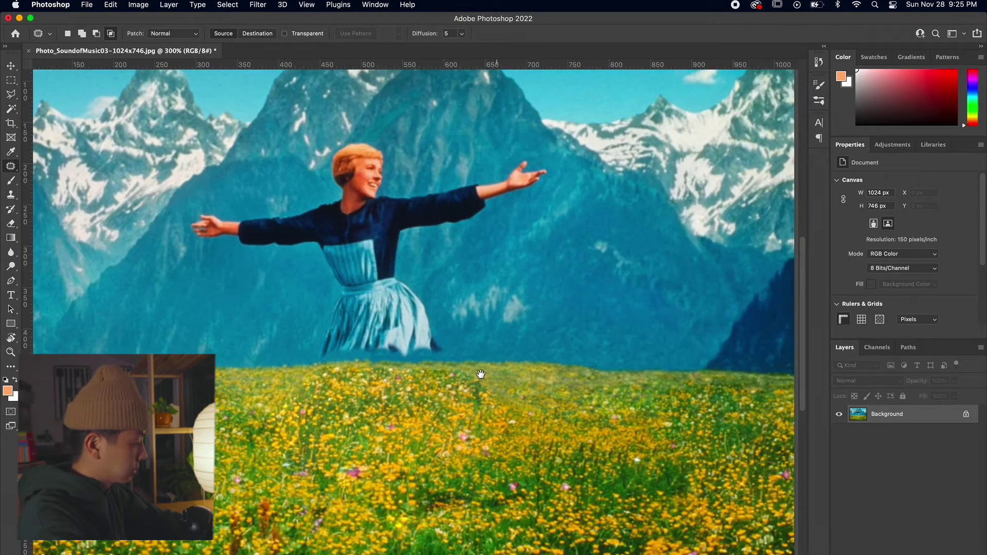
pyautogui.scroll(3, 480, 374)
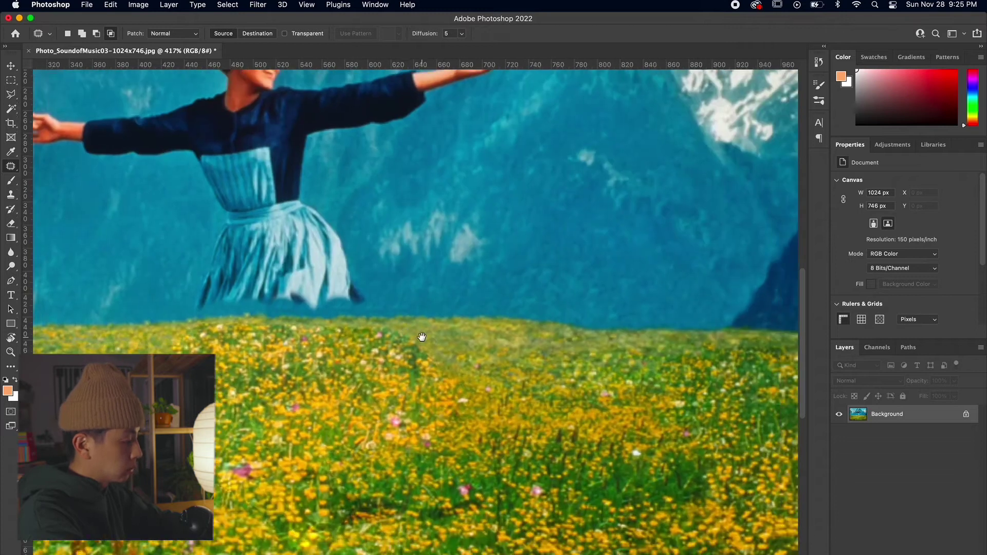
pyautogui.press('super+minus')
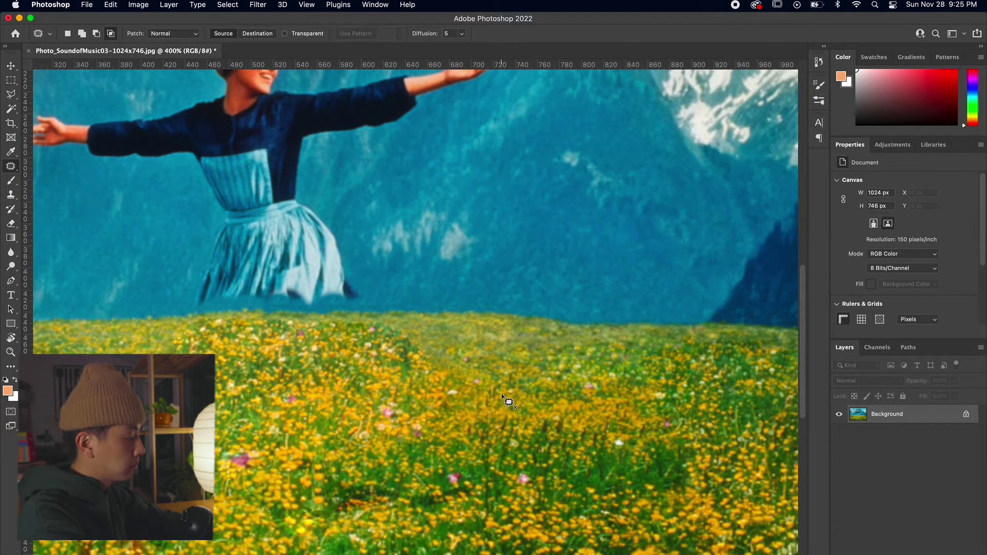
pyautogui.moveTo(388, 319)
pyautogui.mouseDown()
pyautogui.moveTo(354, 322)
pyautogui.moveTo(428, 400)
pyautogui.moveTo(457, 399)
pyautogui.moveTo(438, 351)
pyautogui.moveTo(412, 324)
pyautogui.moveTo(521, 342)
pyautogui.mouseUp()
pyautogui.press('super+d')
pyautogui.press('super+minus')
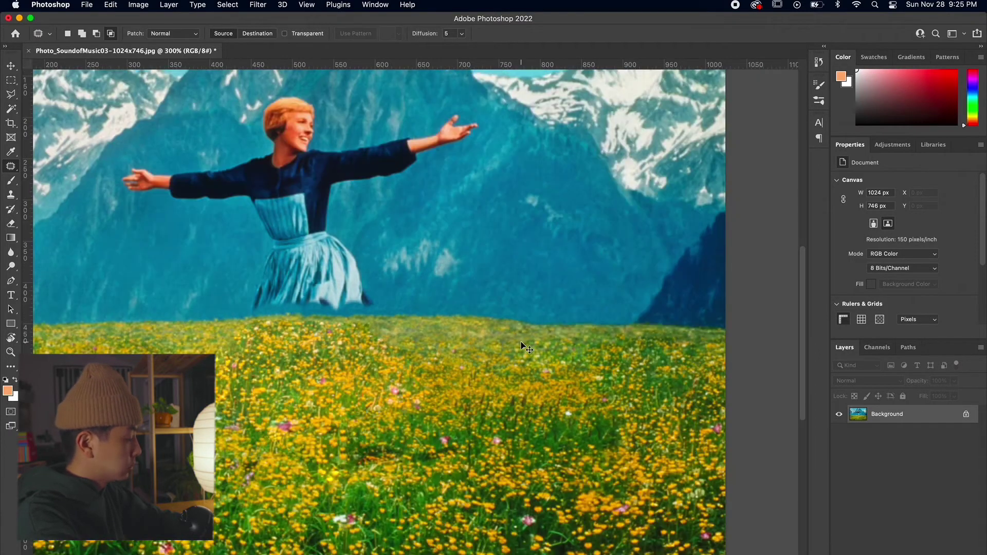
# Step: Outline the woman's head, arms, torso and remaining skirt closely with the Patch tool
pyautogui.press('super+minus')
pyautogui.press('super+plus')
pyautogui.press('super+plus')
pyautogui.moveTo(522, 341); pyautogui.dragTo(567, 282)
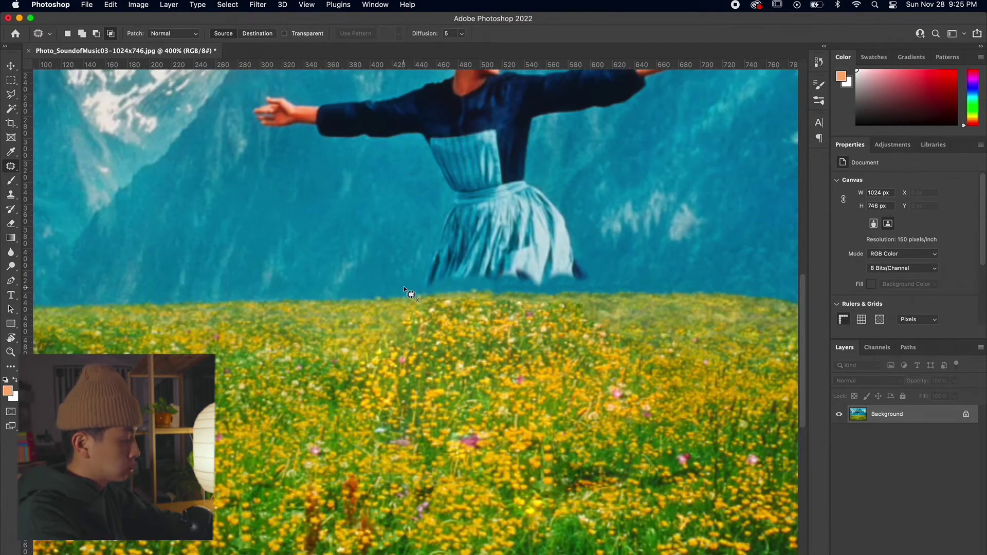
pyautogui.press('super+minus')
pyautogui.press('super+minus')
pyautogui.press('super+plus')
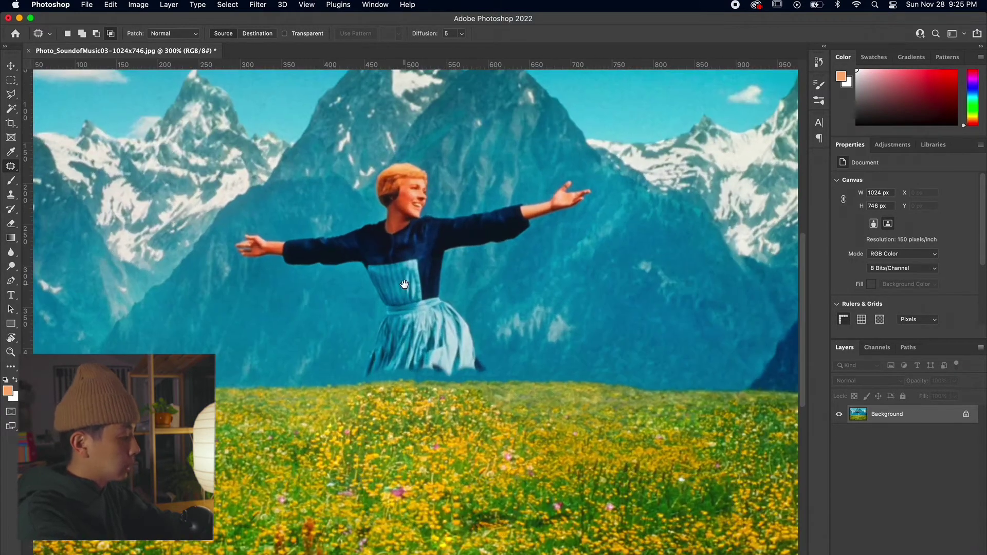
pyautogui.moveTo(403, 286); pyautogui.dragTo(350, 348)
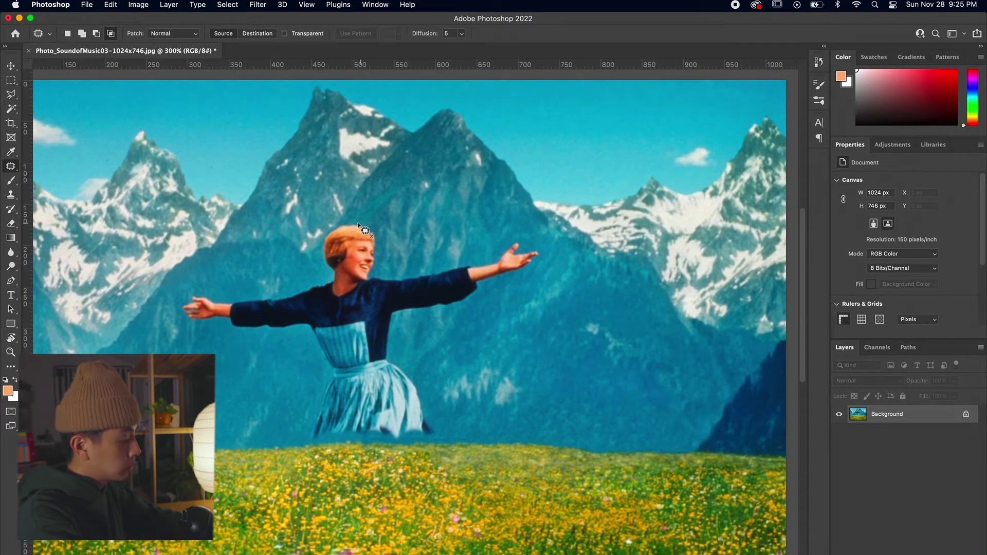
pyautogui.moveTo(358, 224)
pyautogui.mouseDown()
pyautogui.moveTo(335, 225)
pyautogui.moveTo(318, 268)
pyautogui.moveTo(289, 288)
pyautogui.moveTo(214, 286)
pyautogui.moveTo(178, 301)
pyautogui.moveTo(180, 318)
pyautogui.moveTo(302, 342)
pyautogui.moveTo(308, 431)
pyautogui.moveTo(360, 432)
pyautogui.mouseUp()
pyautogui.moveTo(385, 339)
pyautogui.mouseDown()
pyautogui.moveTo(424, 316)
pyautogui.moveTo(479, 308)
pyautogui.moveTo(539, 270)
pyautogui.moveTo(539, 249)
pyautogui.moveTo(388, 264)
pyautogui.moveTo(366, 233)
pyautogui.moveTo(362, 247)
pyautogui.moveTo(363, 224)
pyautogui.moveTo(398, 303)
pyautogui.moveTo(390, 362)
pyautogui.moveTo(345, 321)
pyautogui.moveTo(352, 237)
pyautogui.mouseUp()
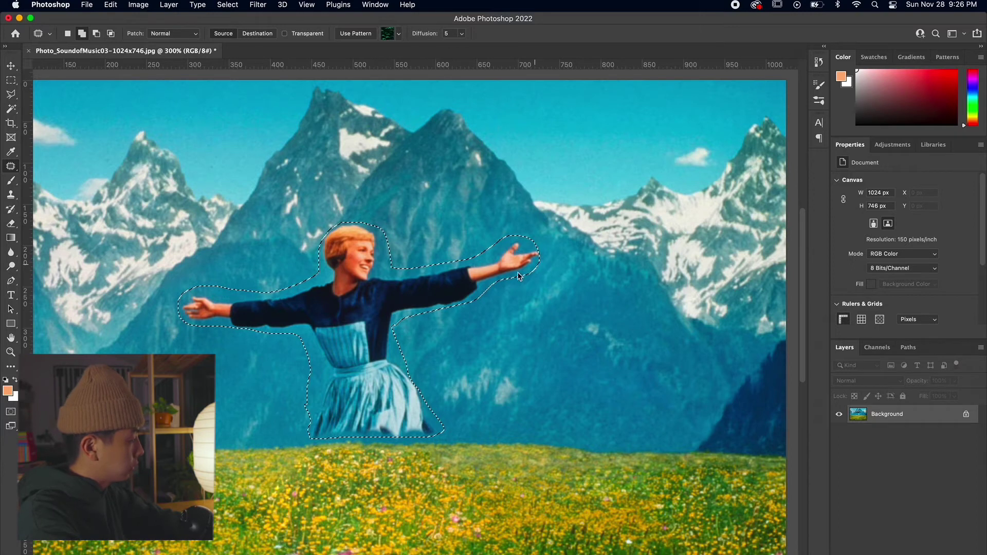
# Step: Fill the selected figure with Content-Aware contents and clear the selection
pyautogui.click(115, 5)
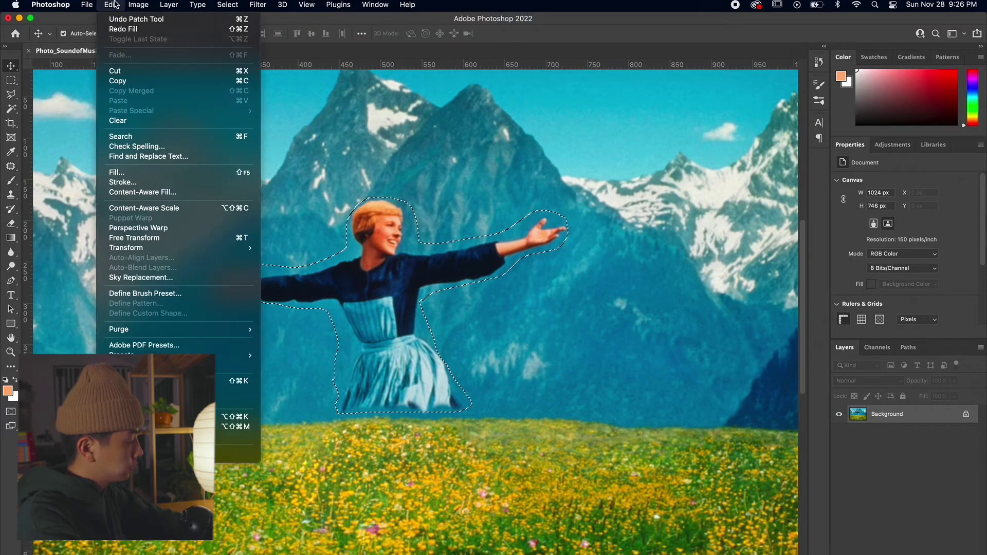
pyautogui.click(135, 173)
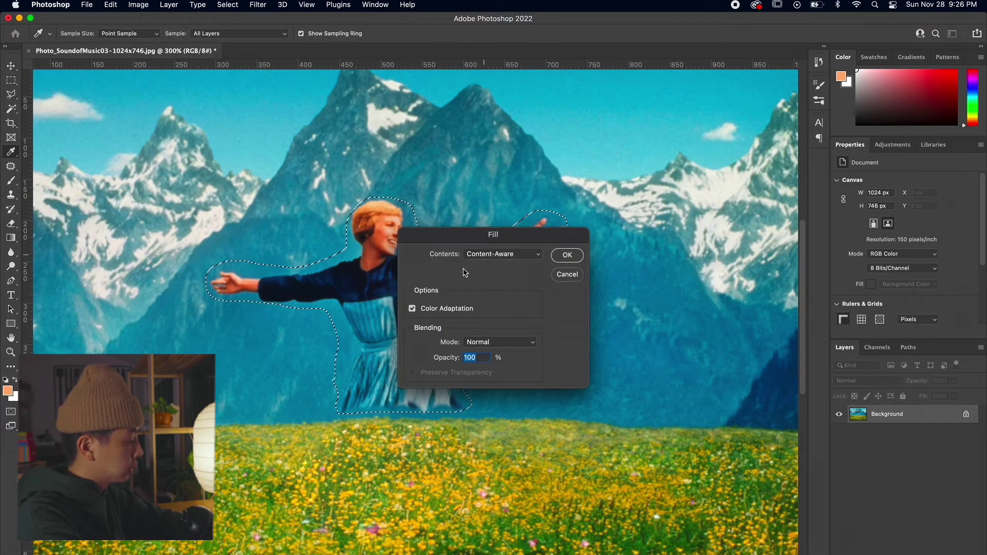
pyautogui.click(569, 256)
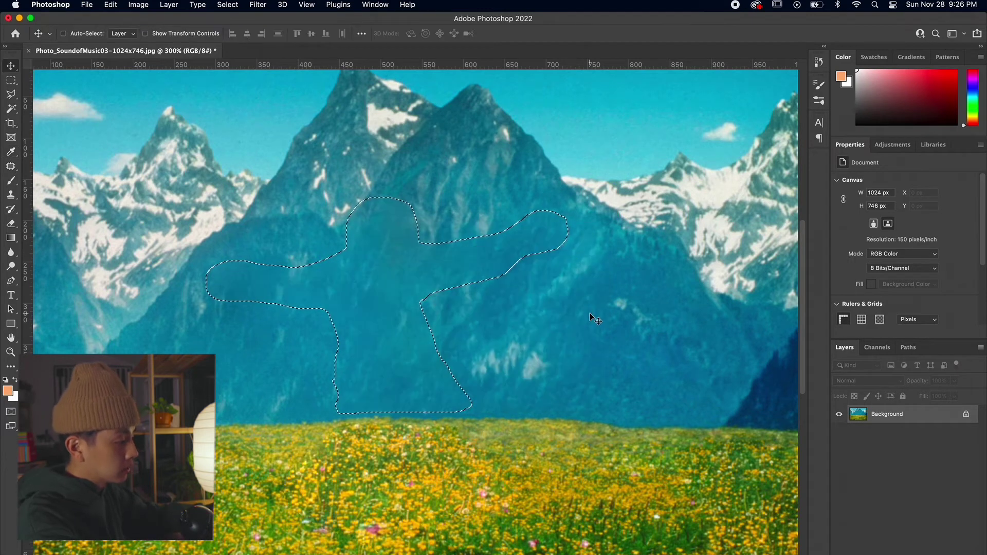
pyautogui.press('super+d')
# Step: Patch the blurry area across the centre of the mountain with rock texture from the slope on its right
pyautogui.press('super+minus')
pyautogui.press('super+minus')
pyautogui.press('super+plus')
pyautogui.press('super+plus')
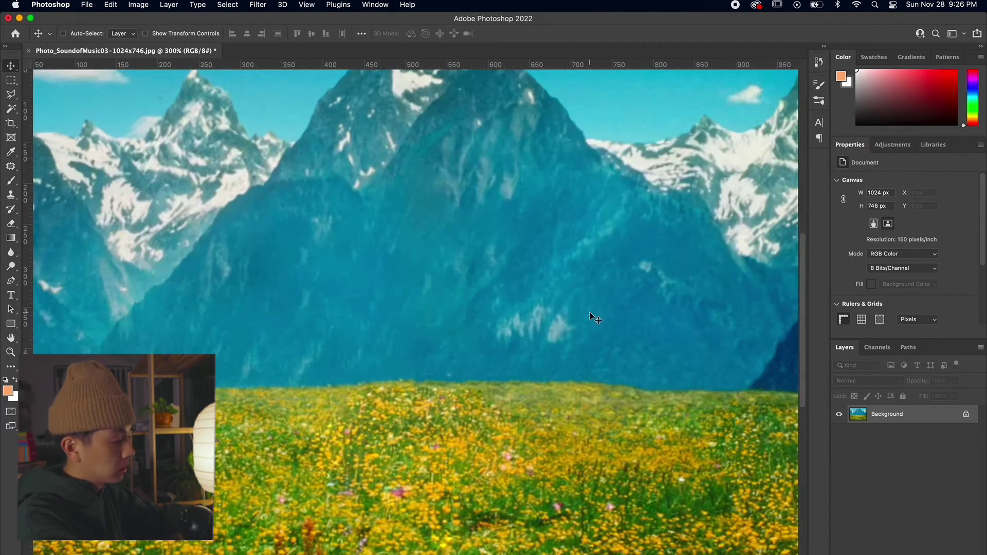
pyautogui.moveTo(590, 314); pyautogui.dragTo(536, 340)
pyautogui.press('j')
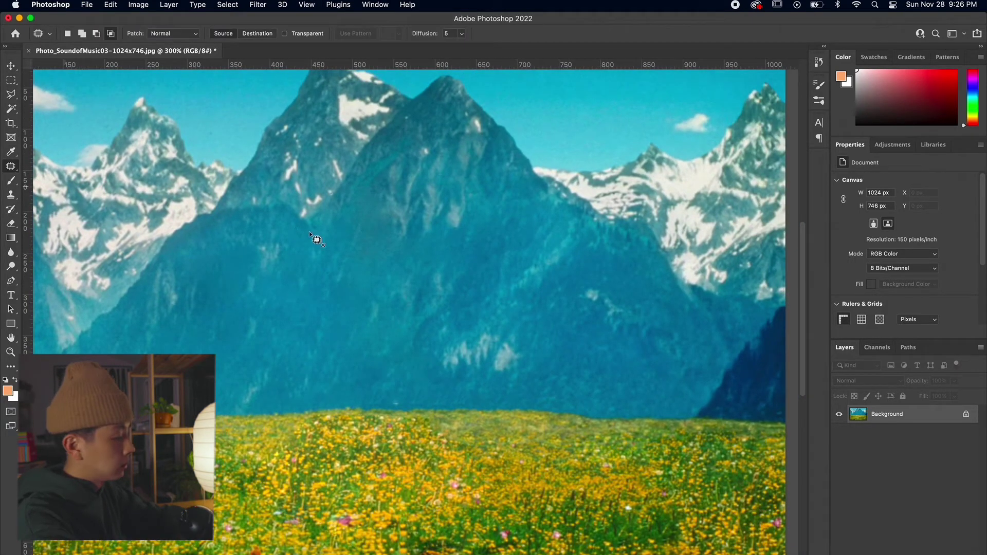
pyautogui.moveTo(351, 237)
pyautogui.mouseDown()
pyautogui.moveTo(457, 280)
pyautogui.moveTo(504, 192)
pyautogui.moveTo(489, 221)
pyautogui.mouseUp()
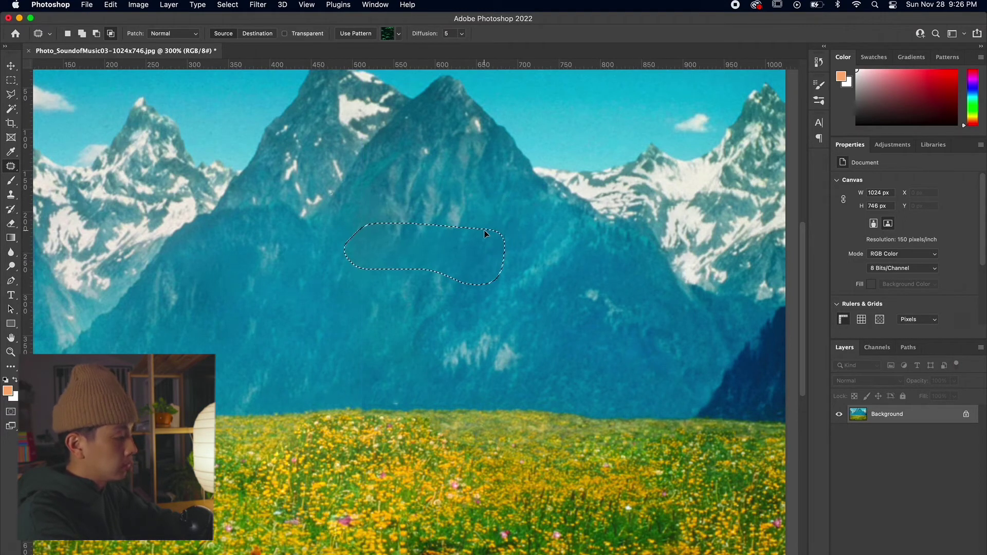
pyautogui.press('super+d')
pyautogui.moveTo(380, 256)
pyautogui.mouseDown()
pyautogui.moveTo(372, 288)
pyautogui.moveTo(498, 260)
pyautogui.moveTo(596, 298)
pyautogui.mouseUp()
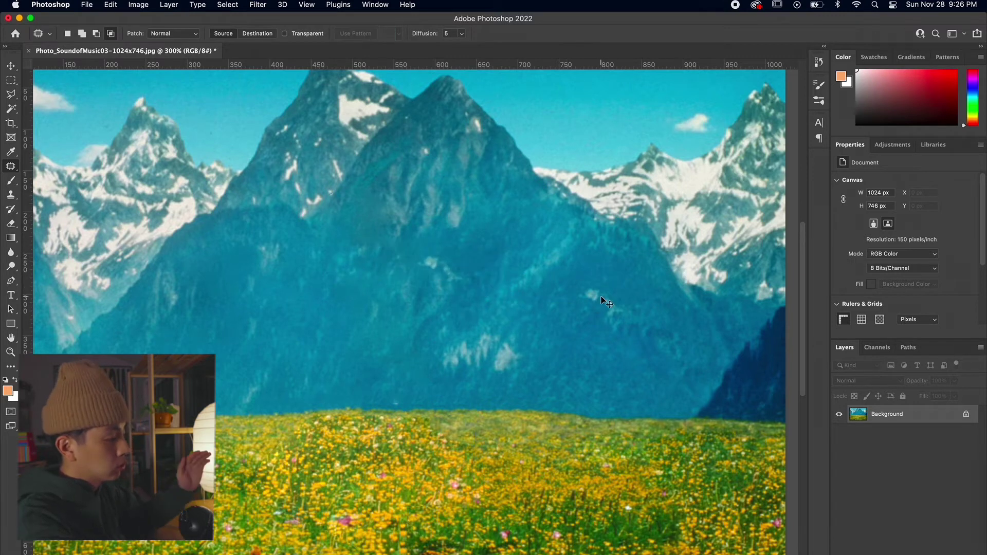
# Step: Patch the smooth area just below the mountain's centre with texture from the slope on its left
pyautogui.press('super+minus')
pyautogui.press('super+minus')
pyautogui.press('super+equal')
pyautogui.moveTo(414, 272)
pyautogui.mouseDown()
pyautogui.moveTo(405, 302)
pyautogui.moveTo(439, 311)
pyautogui.moveTo(456, 295)
pyautogui.moveTo(431, 278)
pyautogui.mouseUp()
pyautogui.moveTo(425, 291); pyautogui.dragTo(321, 301)
pyautogui.press('super+d')
pyautogui.press('super+minus')
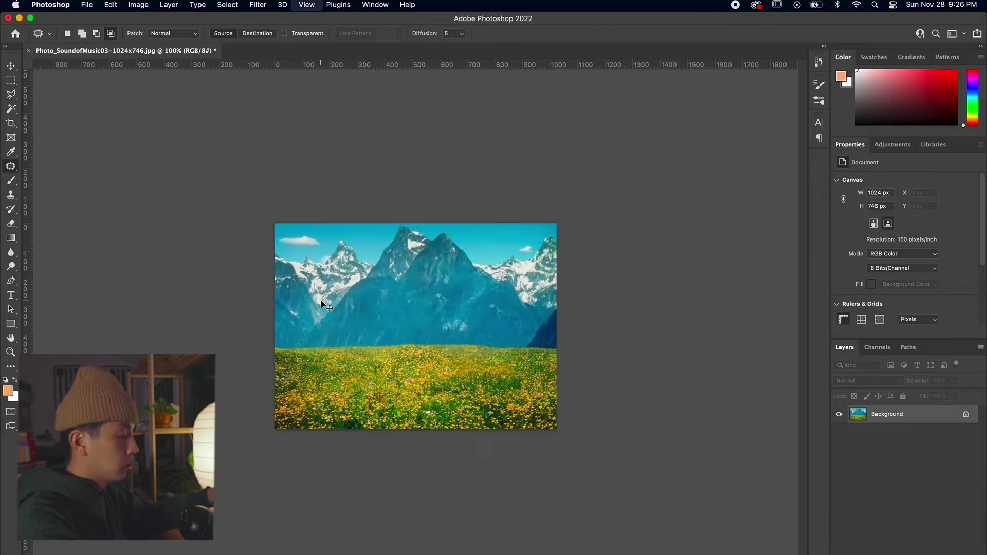
# Step: Patch the diagonal smooth strip down the middle of the mountain with texture sampled from its left slope
pyautogui.press('super+plus')
pyautogui.press('super+plus')
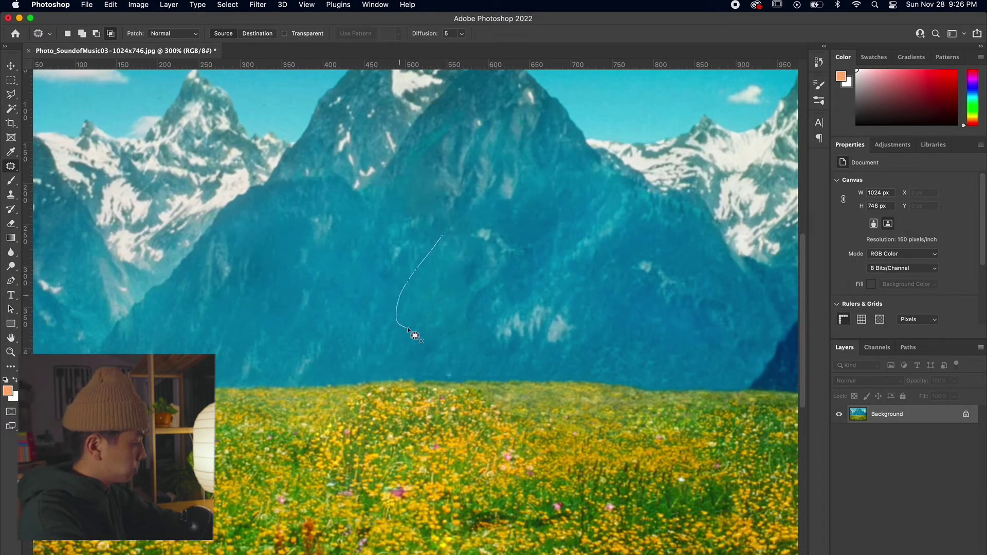
pyautogui.moveTo(408, 329)
pyautogui.mouseDown()
pyautogui.moveTo(502, 269)
pyautogui.moveTo(505, 240)
pyautogui.moveTo(297, 264)
pyautogui.moveTo(291, 279)
pyautogui.mouseUp()
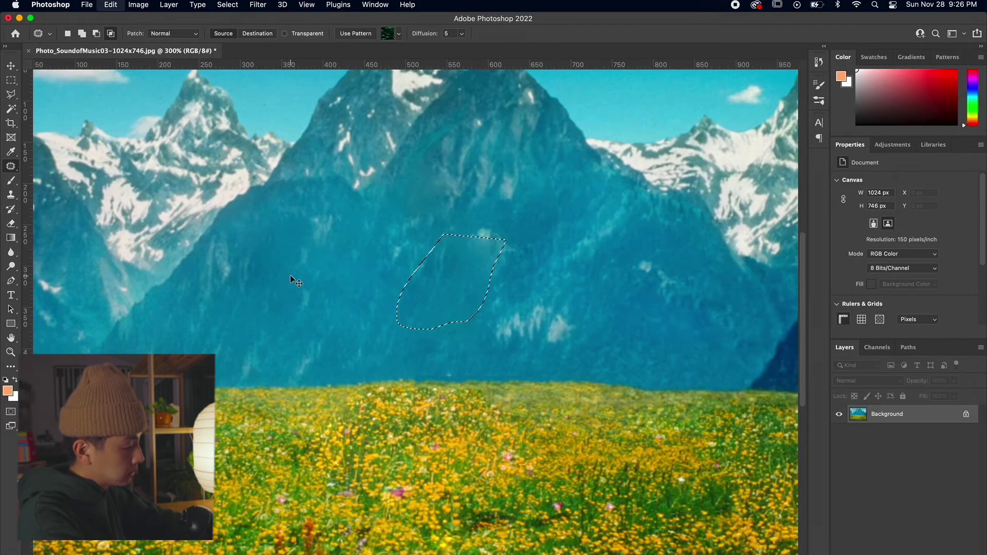
pyautogui.press('super+d')
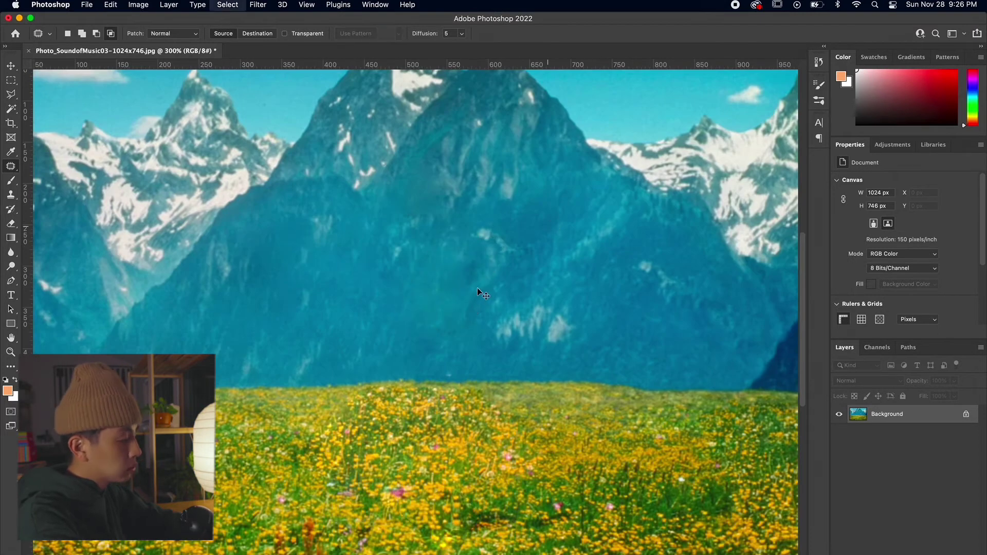
pyautogui.moveTo(430, 348)
pyautogui.mouseDown()
pyautogui.moveTo(447, 291)
pyautogui.moveTo(557, 316)
pyautogui.mouseUp()
pyautogui.press('super+minus')
pyautogui.press('super+plus')
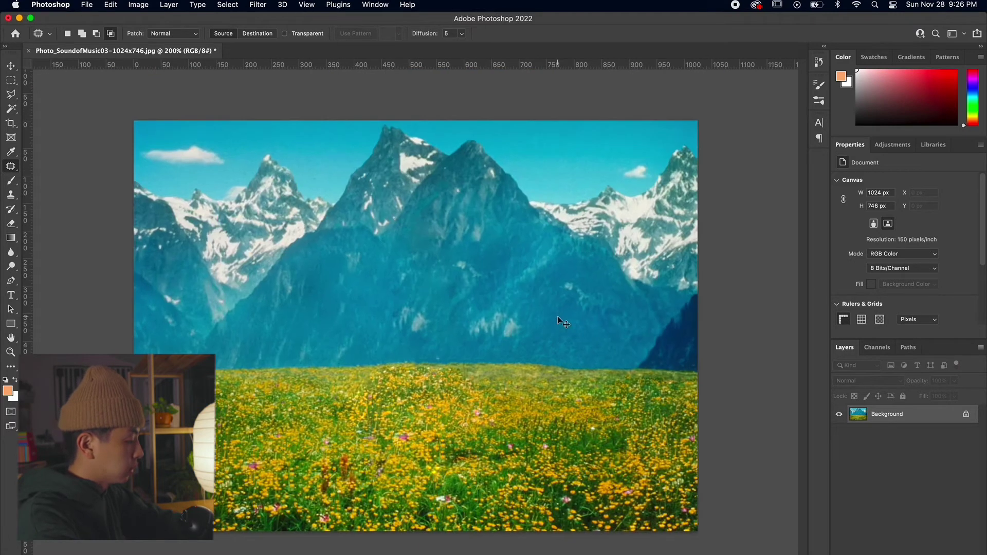
pyautogui.press('super+z')
# Step: Patch the remaining smudges on the lower middle of the mountain with neighbouring rock texture
pyautogui.moveTo(405, 312); pyautogui.dragTo(530, 270)
pyautogui.press('super+d')
pyautogui.press('super+minus')
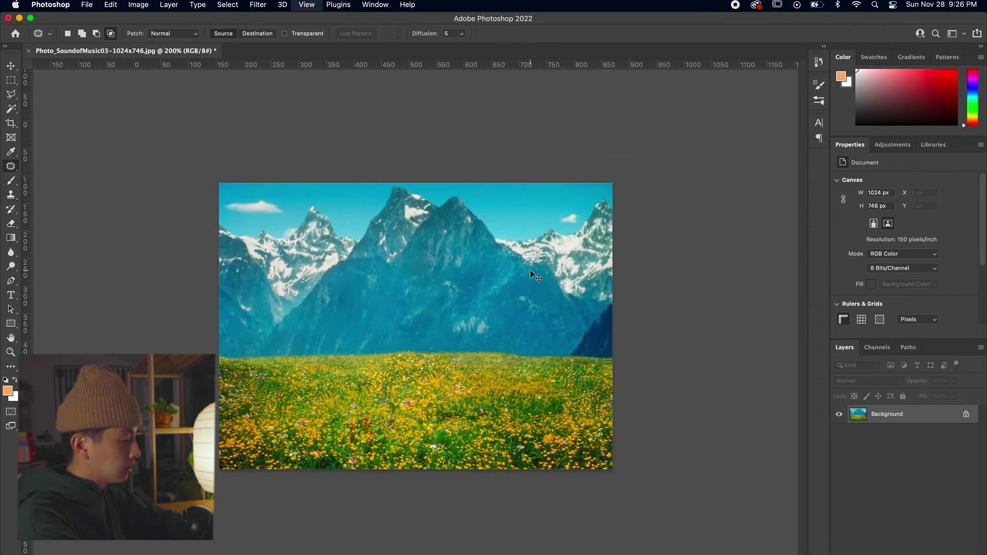
pyautogui.press('super+plus')
pyautogui.press('super+plus')
pyautogui.moveTo(383, 307)
pyautogui.mouseDown()
pyautogui.moveTo(342, 367)
pyautogui.moveTo(413, 303)
pyautogui.mouseUp()
pyautogui.press('super+d')
# Step: Patch the last uneven spots near the mountain's centre and clear the selection
pyautogui.moveTo(470, 243)
pyautogui.mouseDown()
pyautogui.moveTo(432, 278)
pyautogui.moveTo(430, 300)
pyautogui.moveTo(476, 248)
pyautogui.mouseUp()
pyautogui.moveTo(462, 264); pyautogui.dragTo(415, 295)
pyautogui.press('super+d')
pyautogui.press('super+minus')
pyautogui.press('super+minus')
pyautogui.press('super+minus')
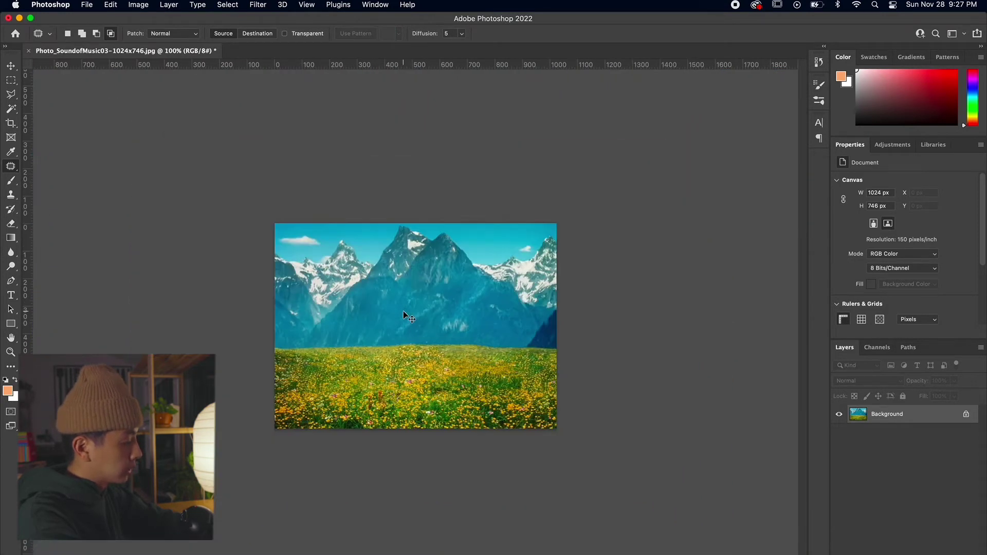
# Step: Compare the retouched mountain photo with its original opening state through the document history
pyautogui.press('super+plus')
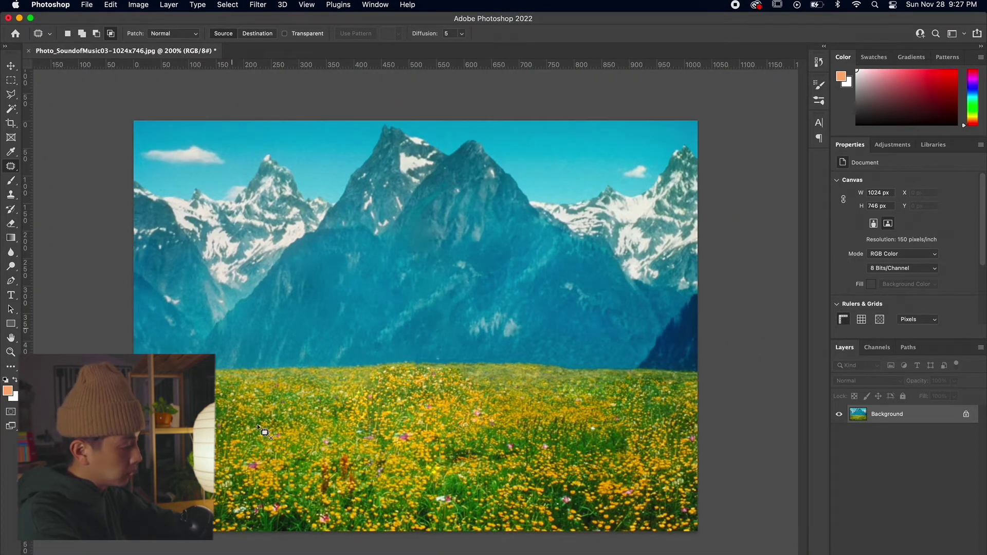
pyautogui.press('F8')
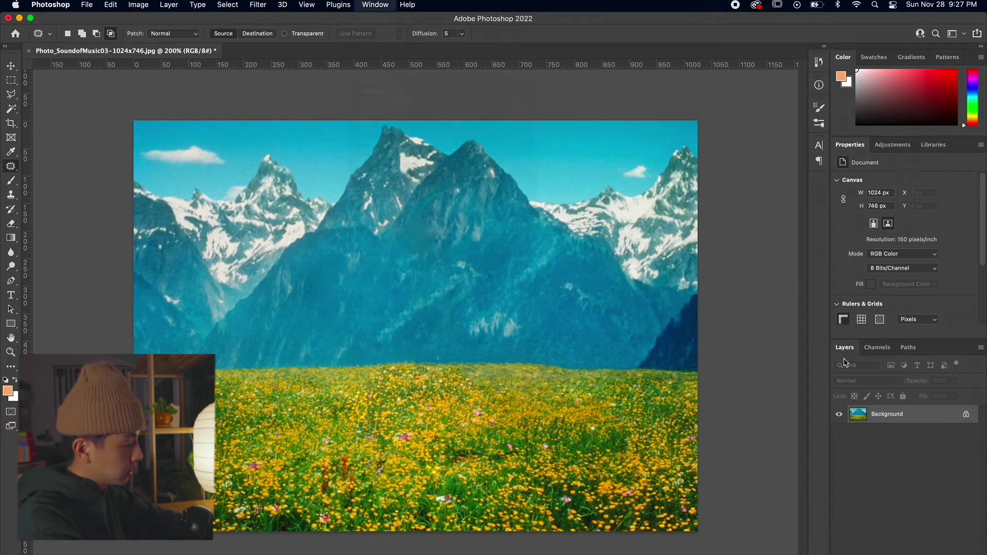
pyautogui.scroll(3, 777, 91)
pyautogui.scroll(3, 777, 91)
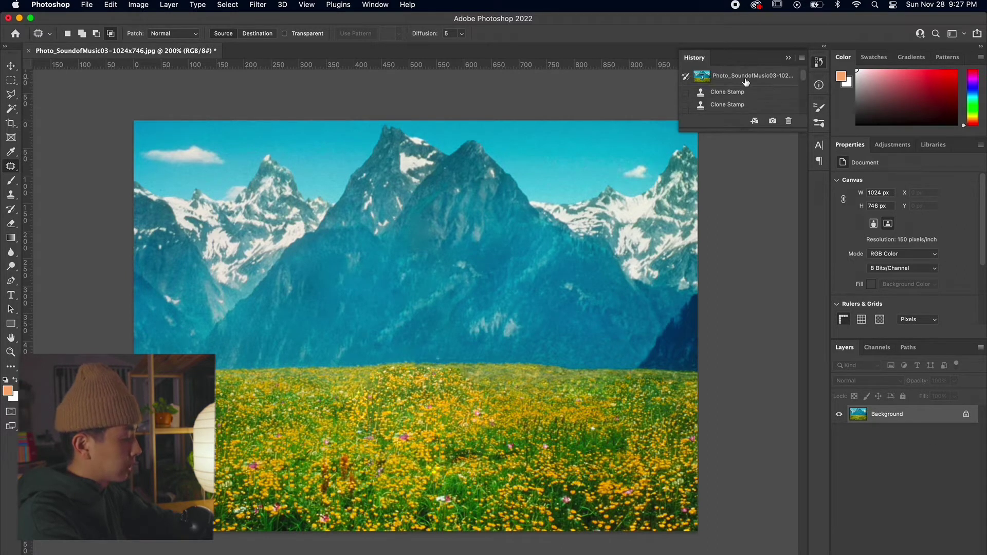
pyautogui.click(746, 82)
pyautogui.scroll(-3, 745, 110)
pyautogui.click(734, 108)
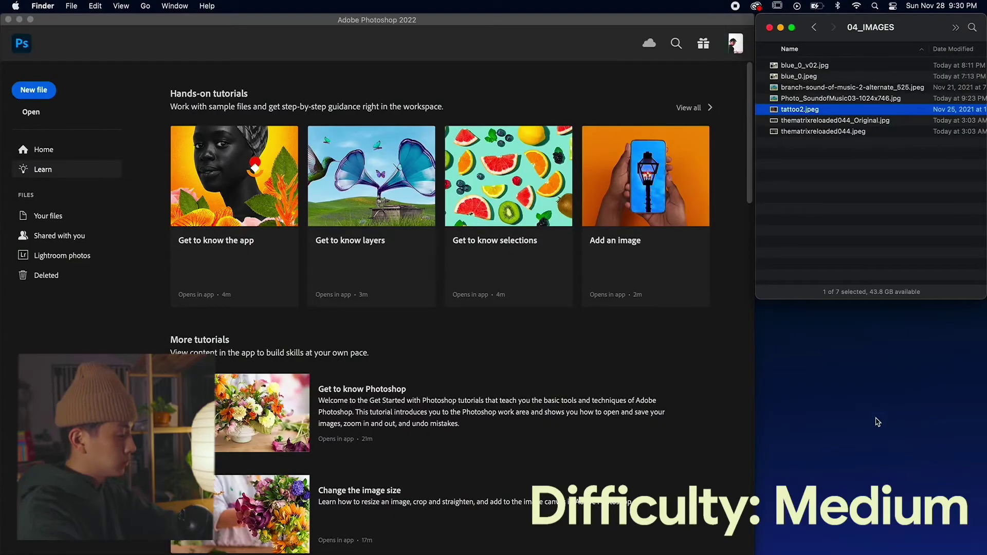
# Step: Preview tattoo2.jpeg from the 04_IMAGES folder, open it in Photoshop and enlarge the application window
pyautogui.click(900, 322)
pyautogui.click(824, 159)
pyautogui.press('space')
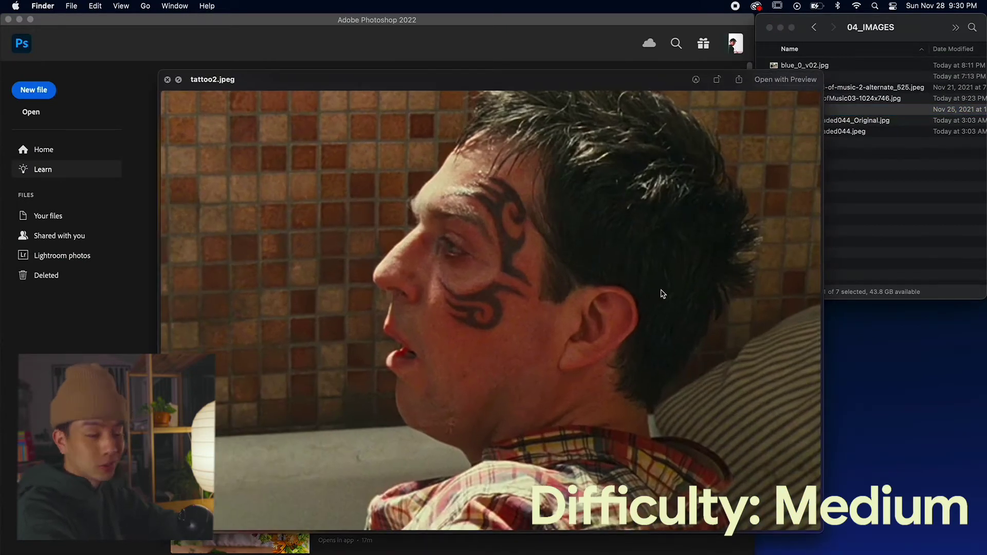
pyautogui.press('space')
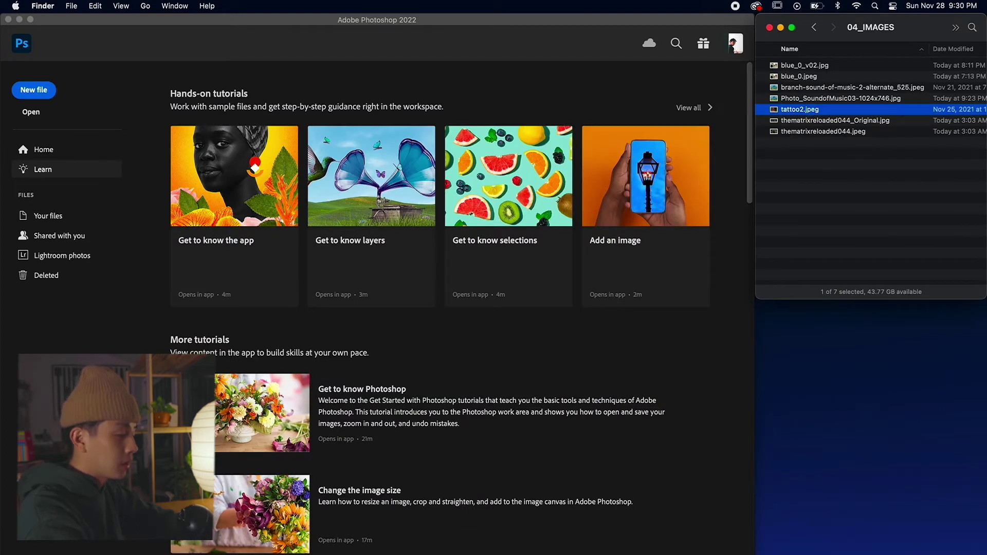
pyautogui.press('super+o')
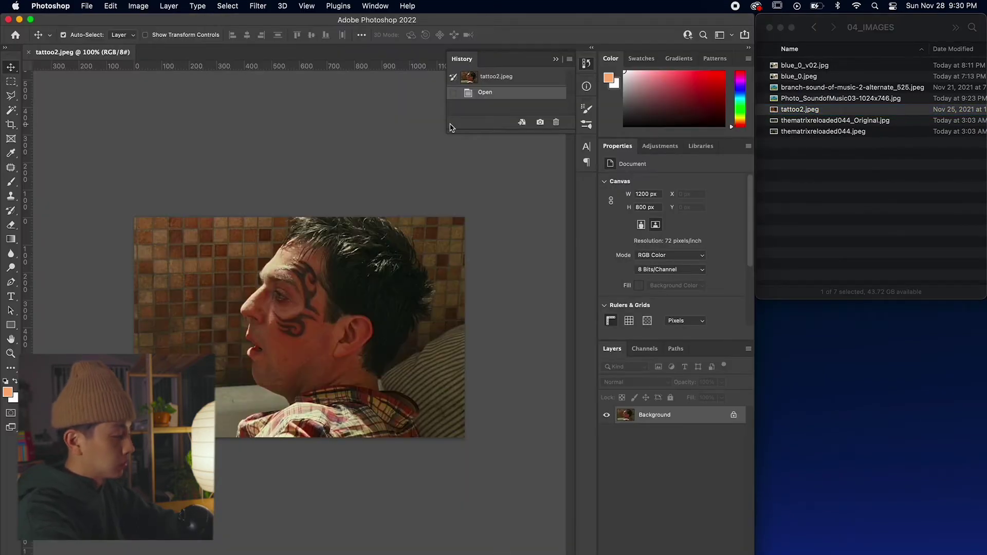
pyautogui.doubleClick(554, 24)
# Step: Examine the face tattoo up close, from the eyebrow and temple down to the cheek
pyautogui.press('super+equal')
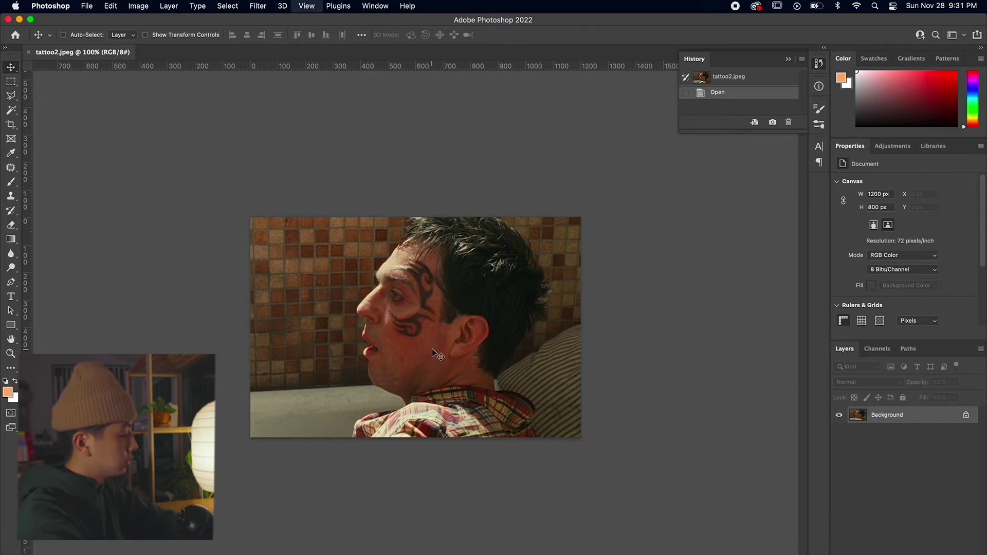
pyautogui.press('super+equal')
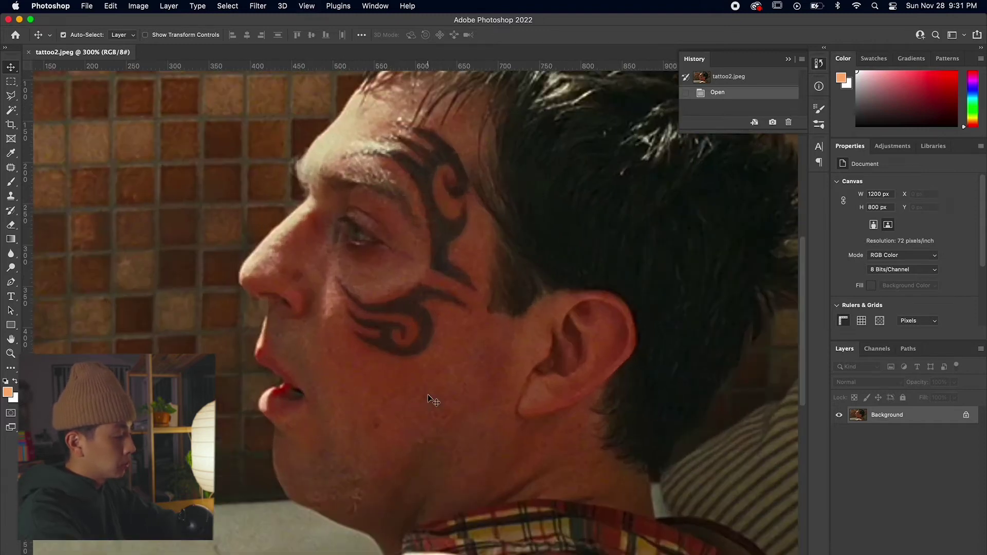
pyautogui.moveTo(412, 308); pyautogui.dragTo(433, 389)
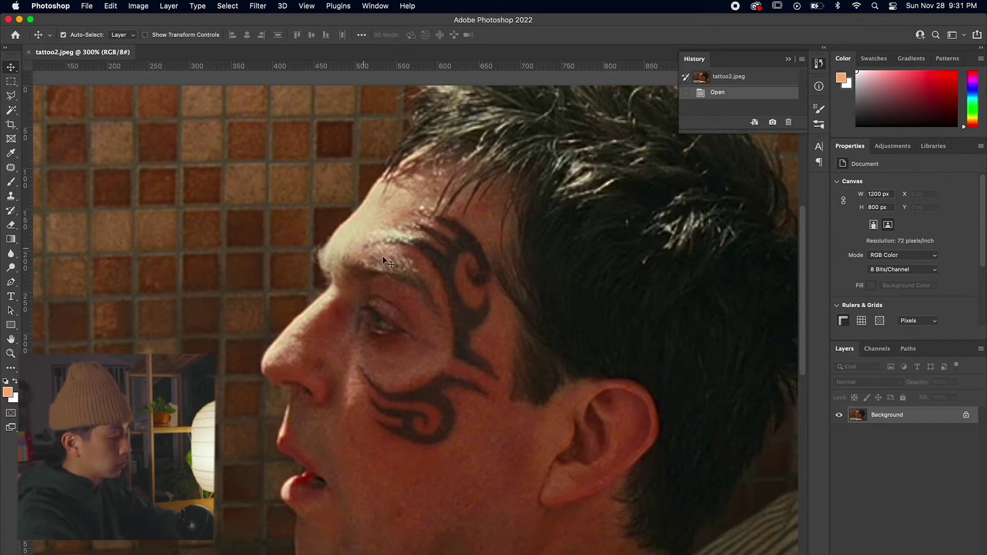
pyautogui.moveTo(353, 390); pyautogui.dragTo(291, 375)
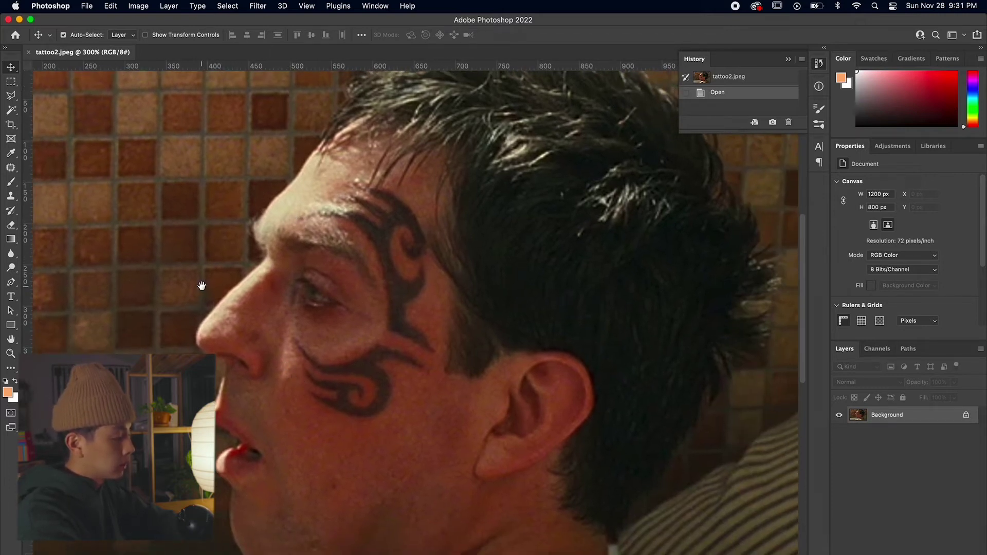
pyautogui.moveTo(201, 285); pyautogui.dragTo(186, 285)
pyautogui.moveTo(355, 449); pyautogui.dragTo(412, 381)
pyautogui.press('super+equal')
pyautogui.press('super+equal')
pyautogui.moveTo(430, 299); pyautogui.dragTo(392, 393)
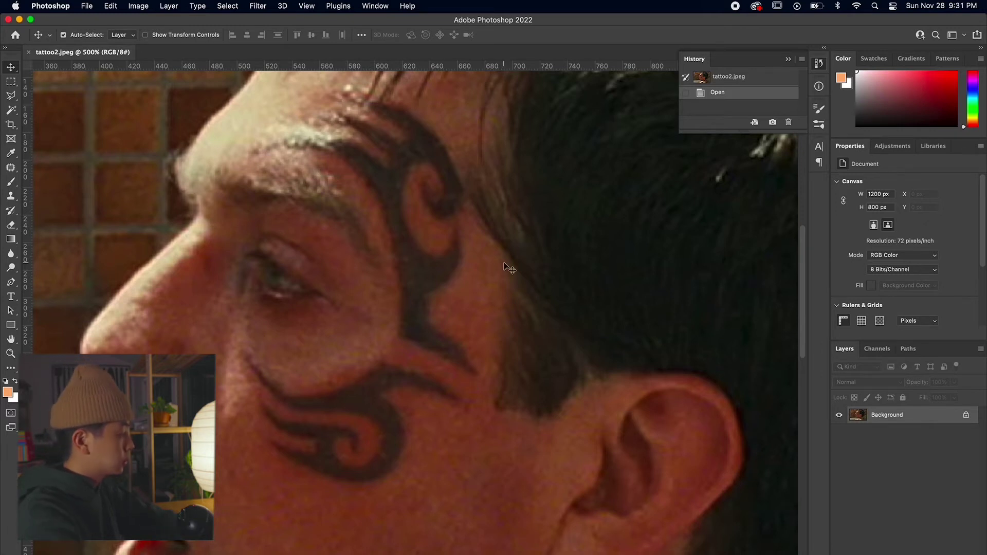
pyautogui.scroll(-2, 410, 194)
# Step: Patch the lower part of the tattoo below the eye with skin from the lower cheek and clear the selection
pyautogui.click(10, 168)
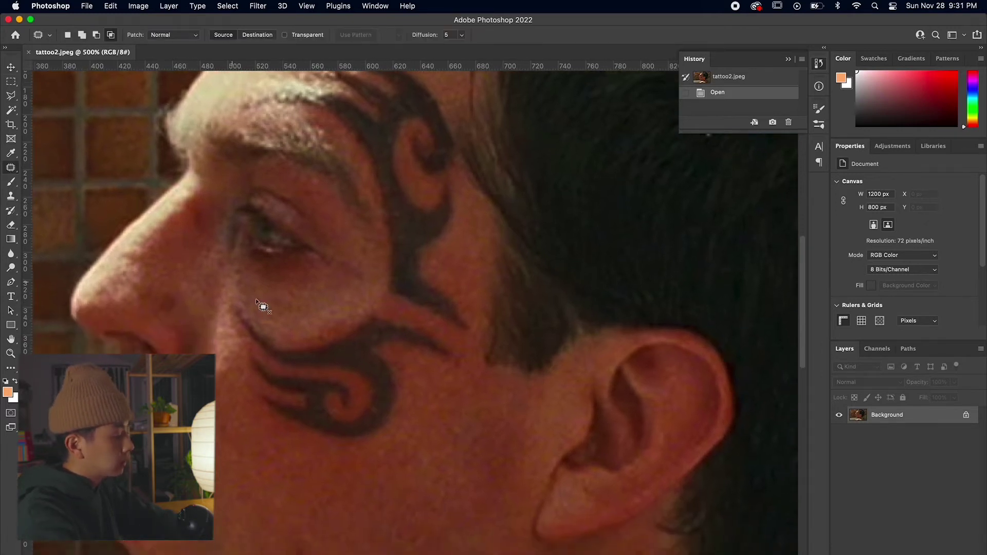
pyautogui.moveTo(284, 309)
pyautogui.mouseDown()
pyautogui.moveTo(227, 296)
pyautogui.moveTo(218, 317)
pyautogui.mouseUp()
pyautogui.moveTo(238, 394)
pyautogui.mouseDown()
pyautogui.moveTo(291, 437)
pyautogui.moveTo(359, 452)
pyautogui.mouseUp()
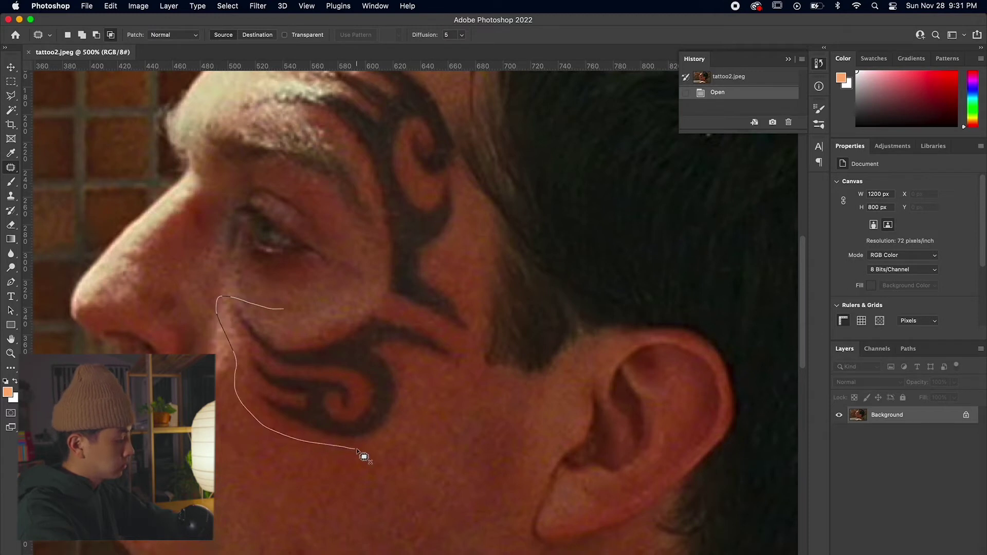
pyautogui.moveTo(445, 367)
pyautogui.mouseDown()
pyautogui.moveTo(425, 331)
pyautogui.moveTo(393, 316)
pyautogui.moveTo(417, 496)
pyautogui.mouseUp()
pyautogui.press('super+d')
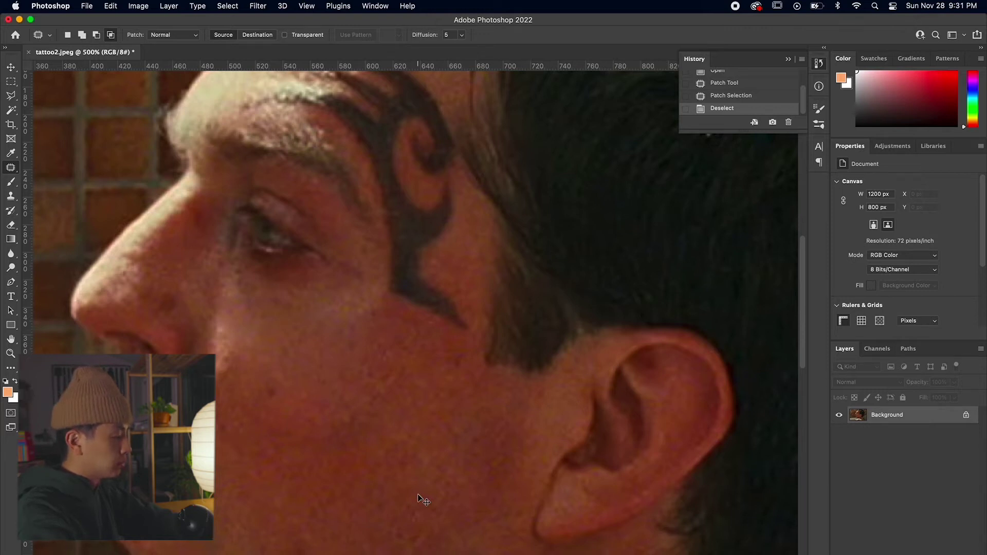
# Step: Patch the uneven skin in the middle of the cheek with nearby cheek skin and clear the selection
pyautogui.press('super+0')
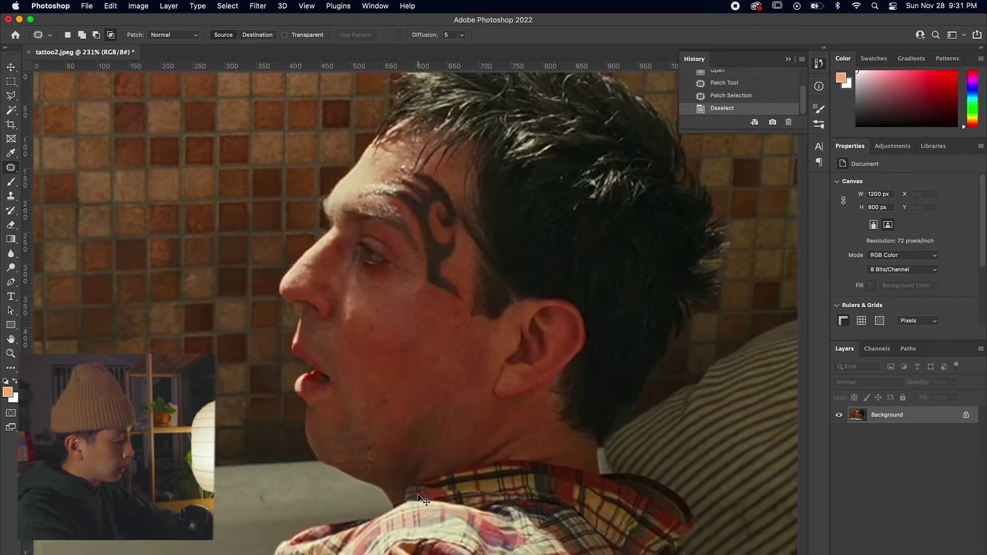
pyautogui.press('super+minus')
pyautogui.press('super+equal')
pyautogui.press('super+equal')
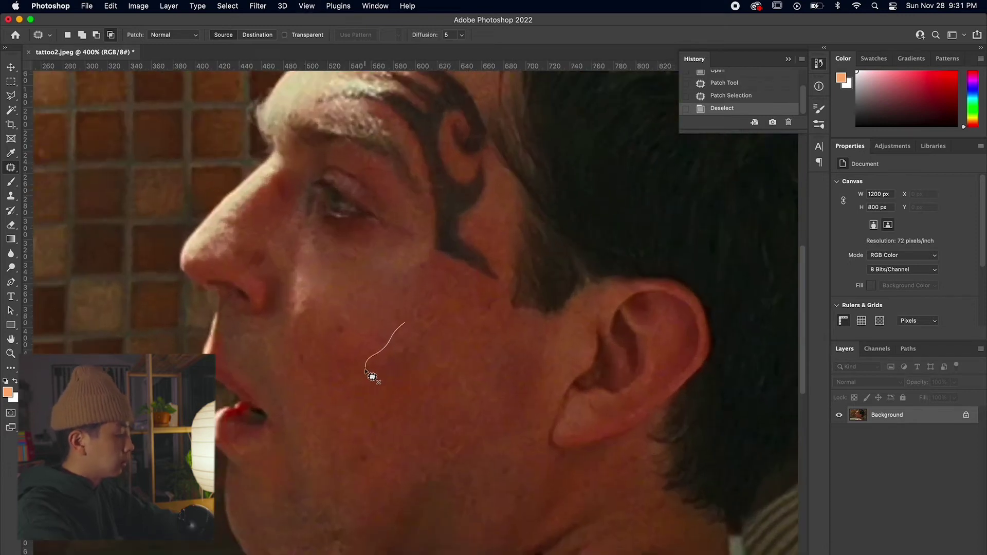
pyautogui.moveTo(365, 371)
pyautogui.mouseDown()
pyautogui.moveTo(428, 354)
pyautogui.moveTo(438, 310)
pyautogui.moveTo(458, 373)
pyautogui.mouseUp()
pyautogui.press('super+d')
pyautogui.press('super+minus')
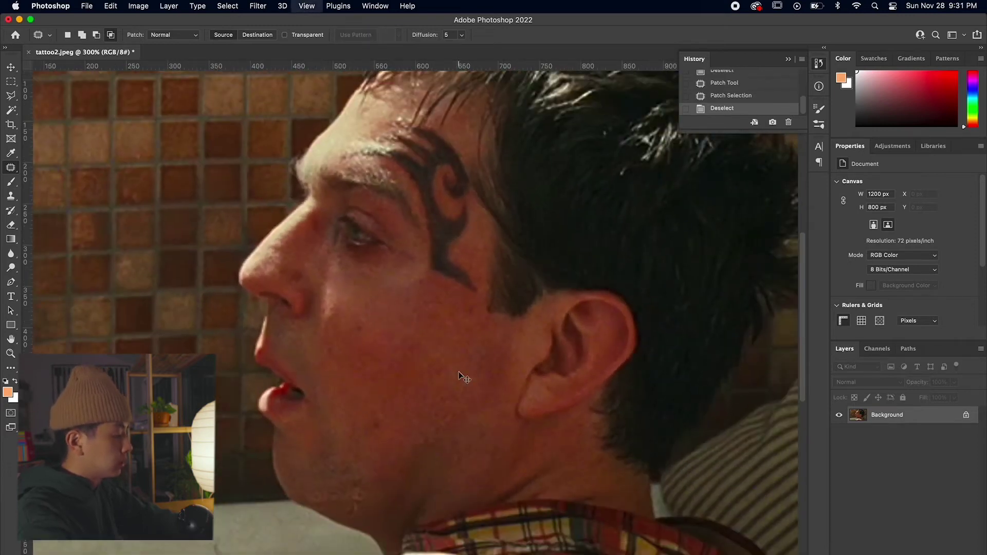
# Step: Patch the small uneven area on the cheek just below the eye and clear the selection
pyautogui.press('super+minus')
pyautogui.press('super+minus')
pyautogui.press('super+plus')
pyautogui.press('super+plus')
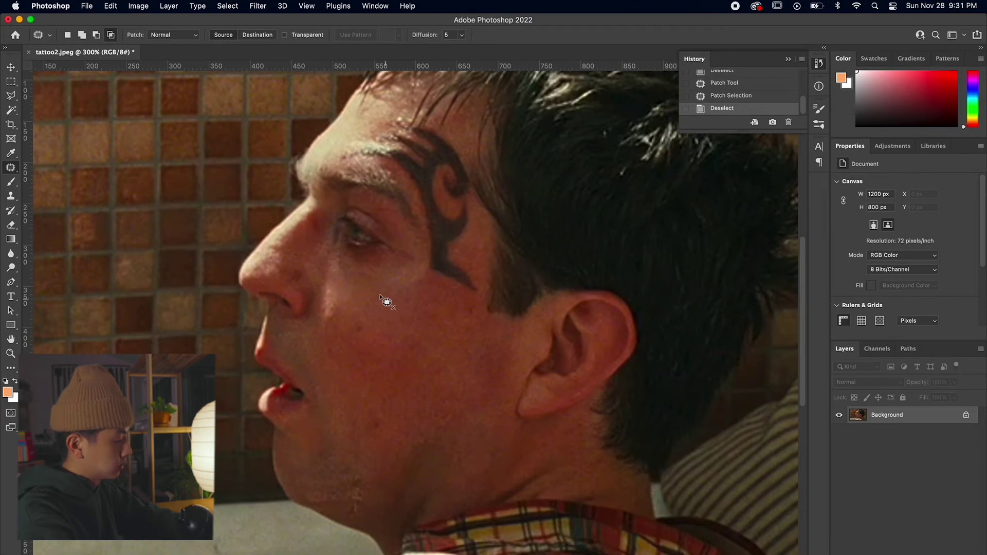
pyautogui.moveTo(387, 303)
pyautogui.mouseDown()
pyautogui.moveTo(363, 315)
pyautogui.moveTo(396, 286)
pyautogui.moveTo(387, 300)
pyautogui.mouseUp()
pyautogui.press('super+d')
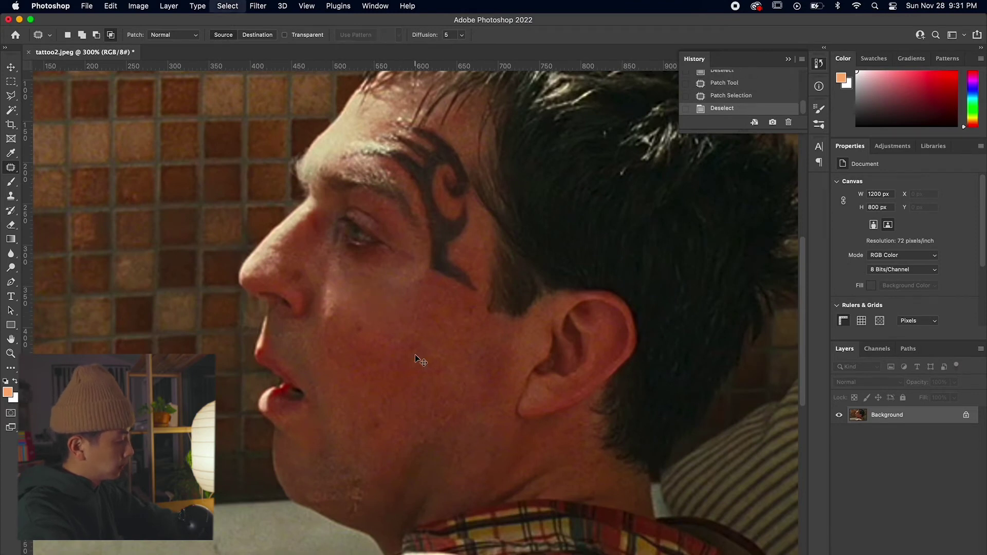
# Step: Examine the patched cheek and the remaining temple tattoo at several zoom levels
pyautogui.press('super+minus')
pyautogui.press('super+minus')
pyautogui.press('super+minus')
pyautogui.press('super+minus')
pyautogui.press('super+minus')
pyautogui.press('super+plus')
pyautogui.press('super+plus')
pyautogui.press('super+plus')
pyautogui.press('super+plus')
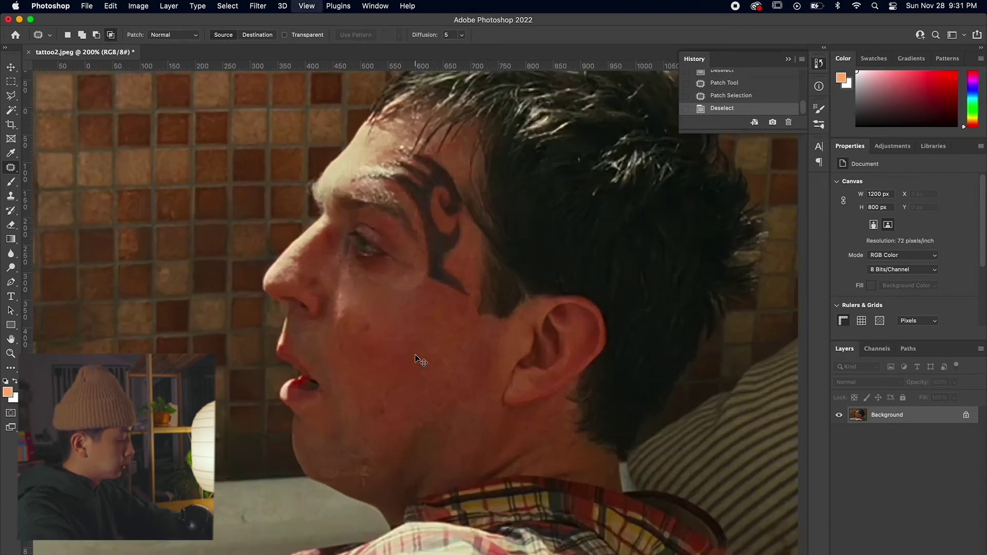
pyautogui.press('super+plus')
pyautogui.press('super+plus')
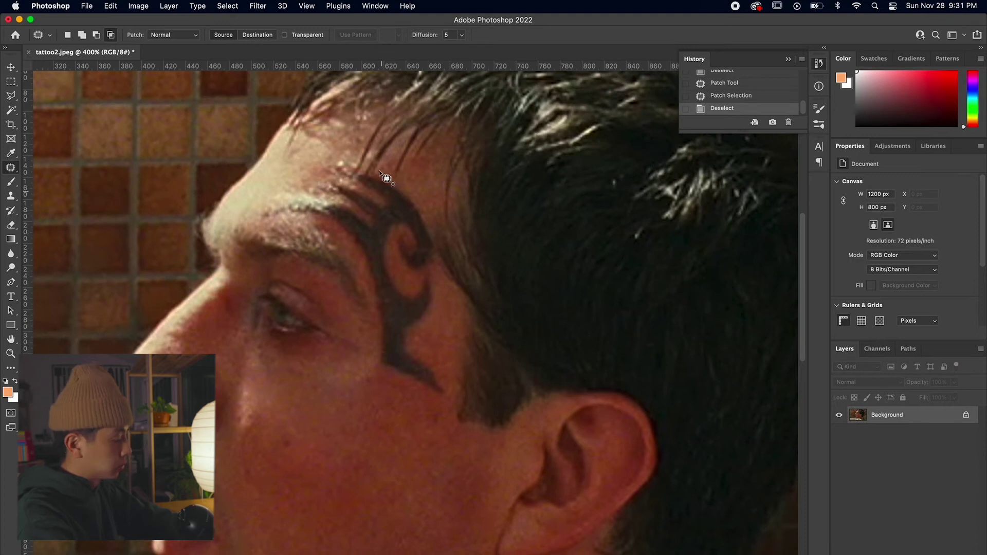
# Step: Clone forehead skin over the tattoo's upper edge below the hair strands with a size 10 Clone Stamp brush
pyautogui.click(10, 196)
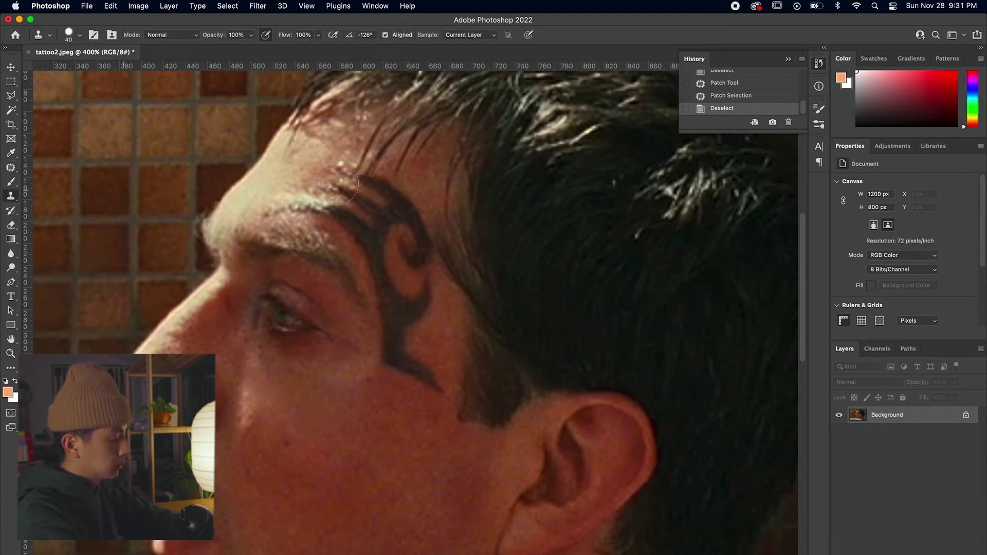
pyautogui.keyDown('alt'); pyautogui.click(388, 169); pyautogui.keyUp('alt')
pyautogui.click(377, 180)
pyautogui.click(377, 181)
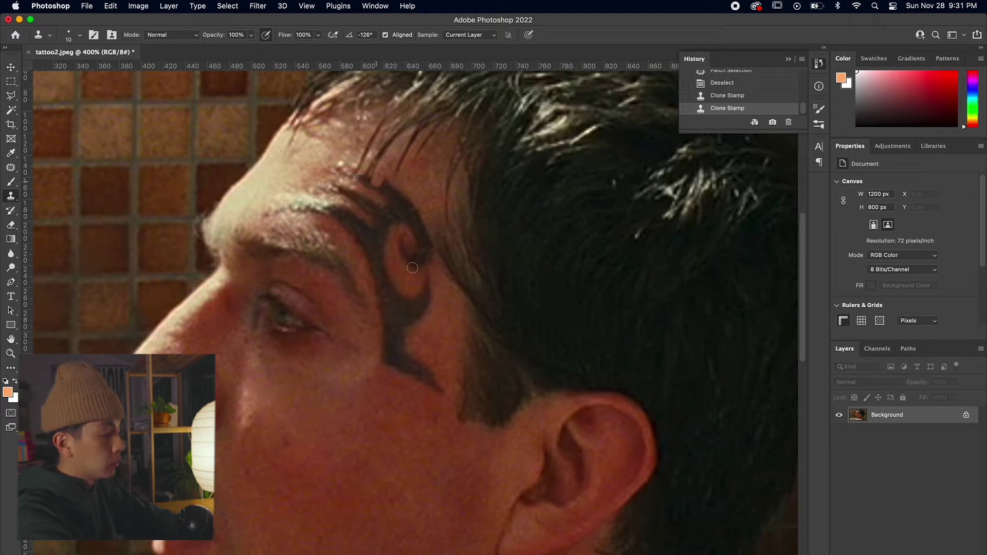
pyautogui.click(386, 184)
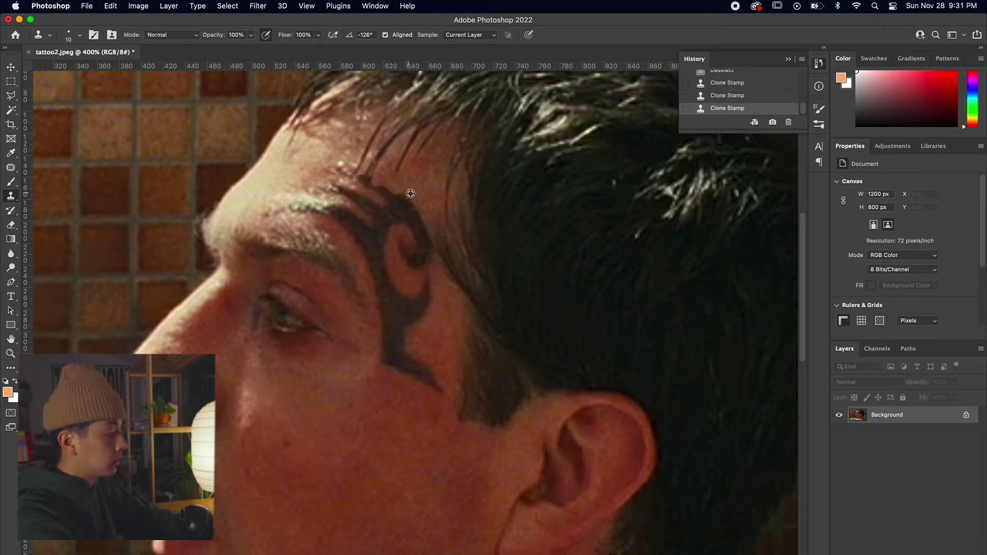
pyautogui.click(402, 190)
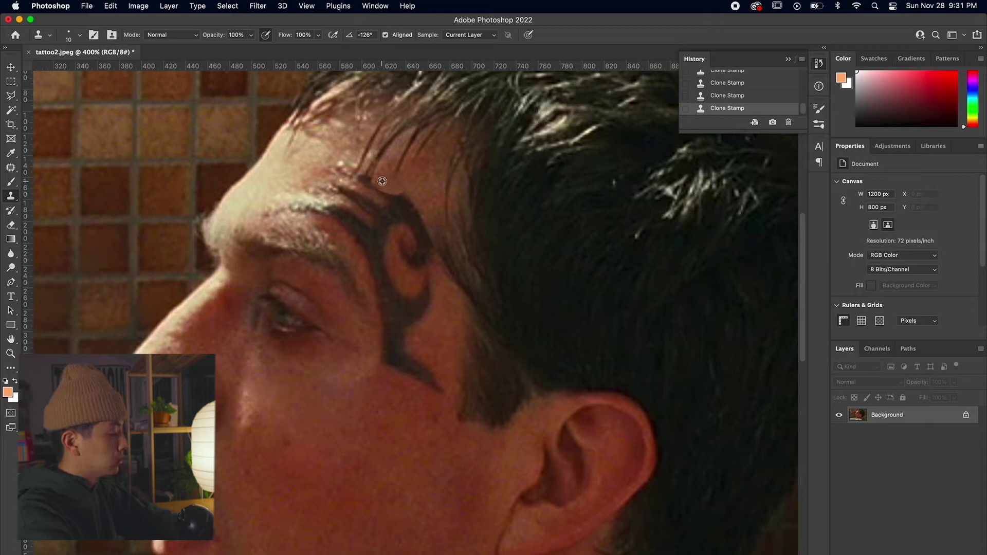
# Step: Clone nearby skin over the tattoo's upper tip where it meets the hair strands, redoing the stroke from a new source
pyautogui.keyDown('alt'); pyautogui.click(382, 181); pyautogui.keyUp('alt')
pyautogui.moveTo(368, 181); pyautogui.dragTo(360, 178)
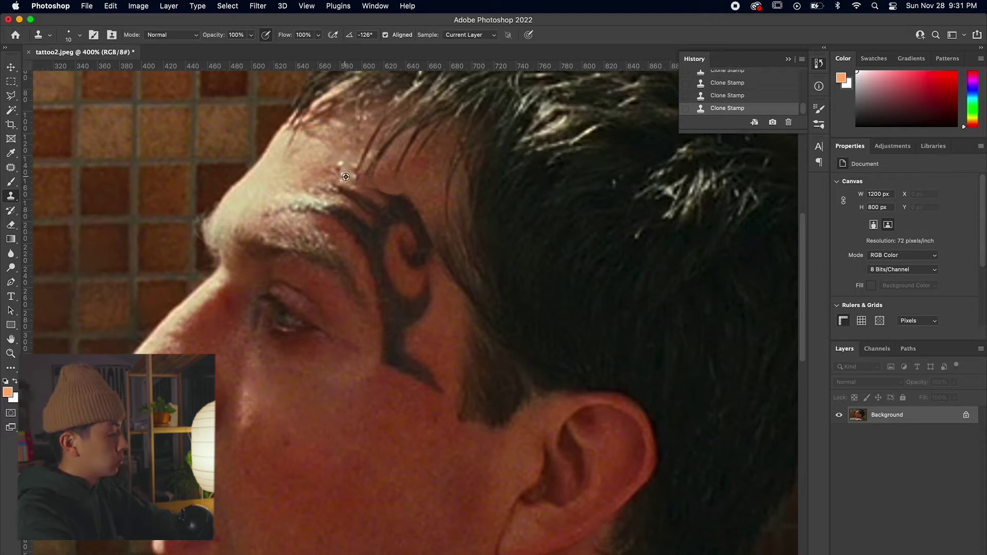
pyautogui.press('super+z')
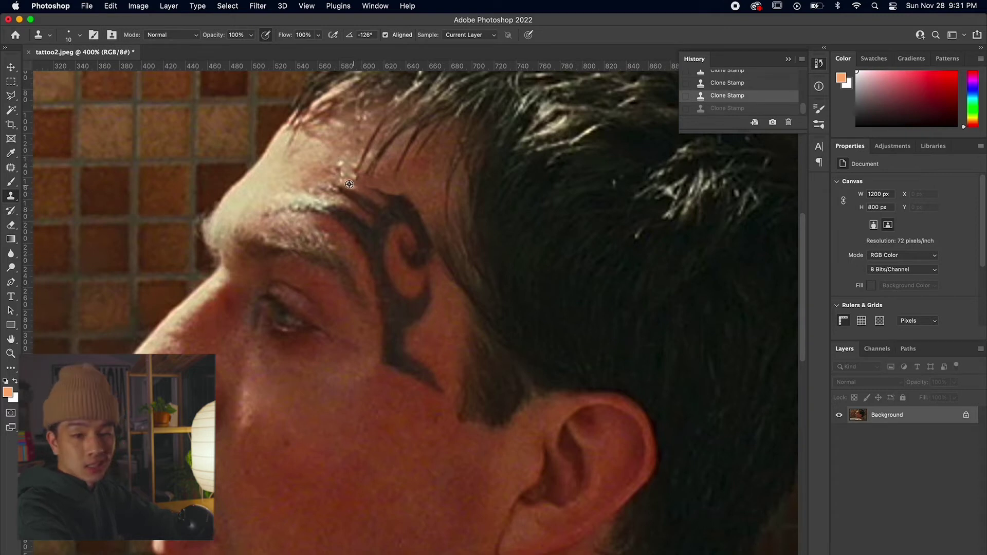
pyautogui.keyDown('alt'); pyautogui.click(349, 184); pyautogui.keyUp('alt')
pyautogui.moveTo(363, 187); pyautogui.dragTo(357, 180)
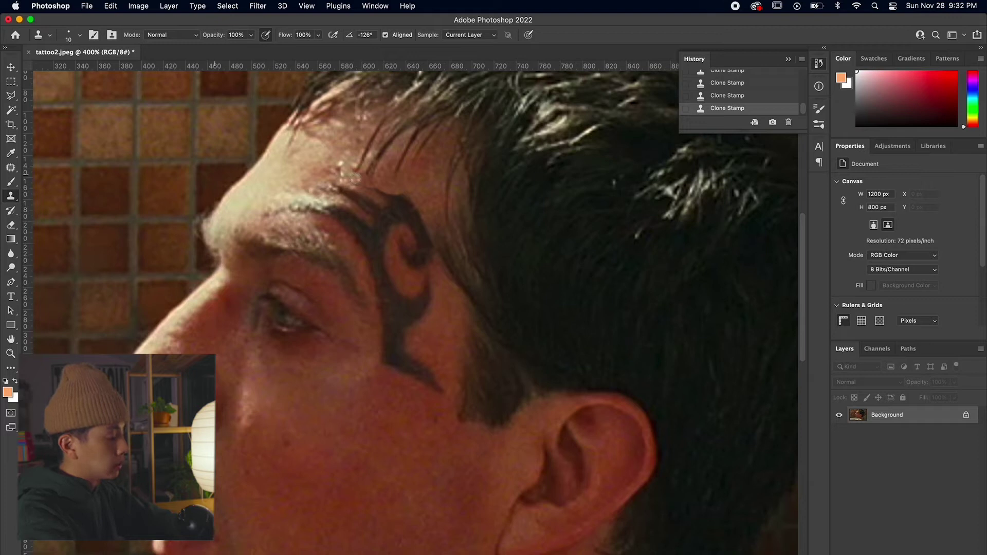
# Step: Patch the leftover mark at the end of the hair strands with forehead skin and clear the selection
pyautogui.click(10, 169)
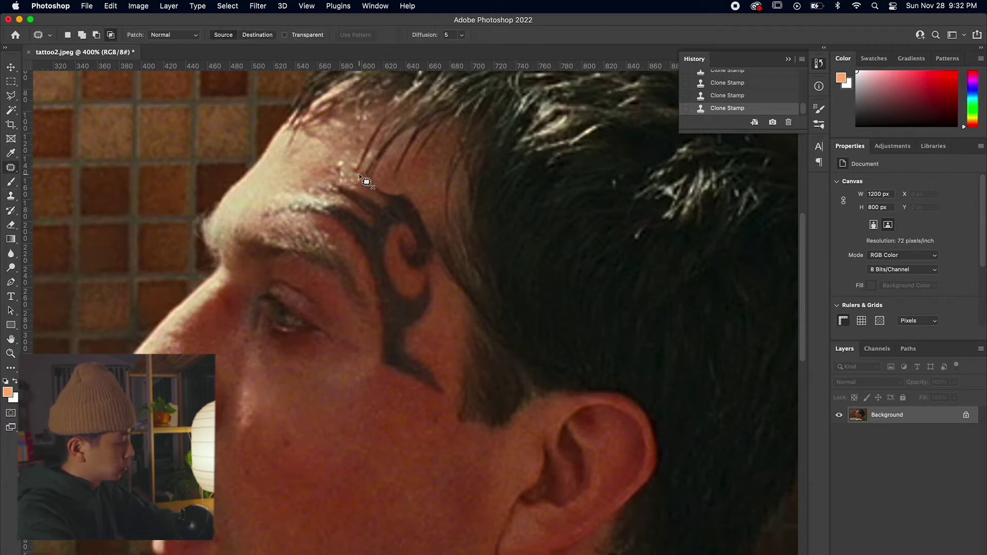
pyautogui.moveTo(364, 177); pyautogui.dragTo(367, 183)
pyautogui.moveTo(360, 182); pyautogui.dragTo(315, 167)
pyautogui.press('super+d')
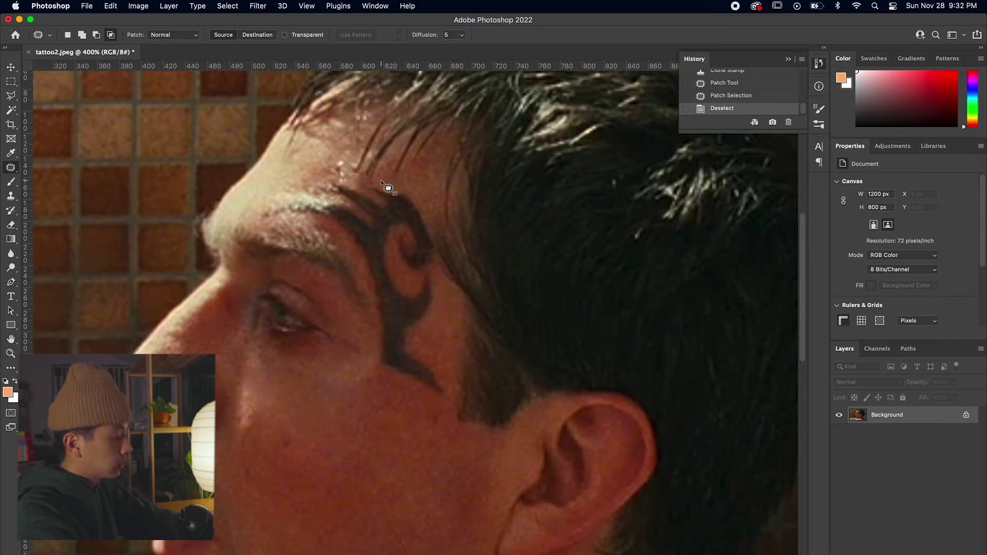
# Step: Outline the whole remaining tattoo from above the eyebrow down the temple with the Patch tool
pyautogui.moveTo(339, 179)
pyautogui.mouseDown()
pyautogui.moveTo(318, 176)
pyautogui.moveTo(255, 215)
pyautogui.moveTo(299, 222)
pyautogui.mouseUp()
pyautogui.moveTo(350, 241); pyautogui.dragTo(375, 372)
pyautogui.moveTo(368, 179)
pyautogui.mouseDown()
pyautogui.moveTo(441, 254)
pyautogui.moveTo(445, 286)
pyautogui.moveTo(424, 348)
pyautogui.mouseUp()
pyautogui.moveTo(444, 380); pyautogui.dragTo(443, 387)
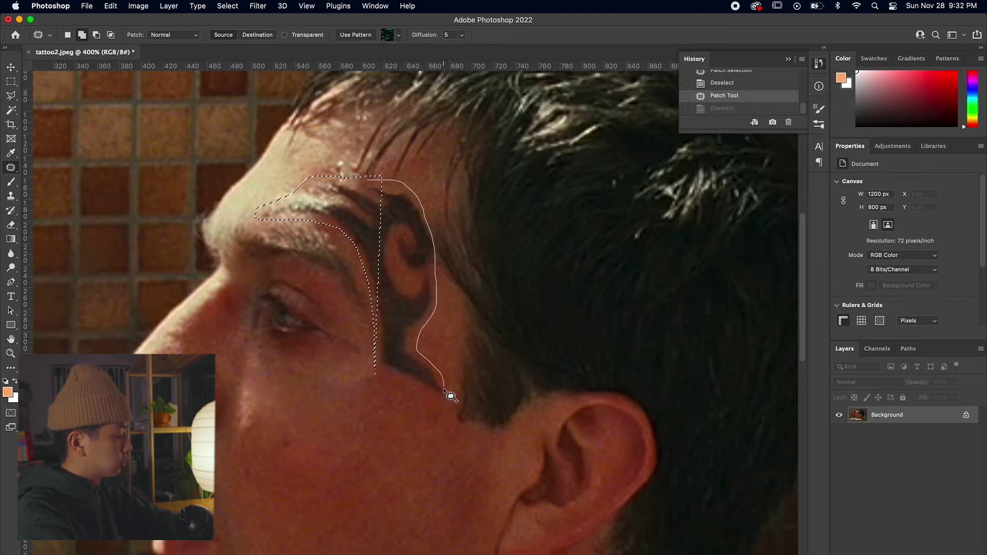
# Step: Try to patch the selected eyebrow and temple tattoo with skin from the lower cheek
pyautogui.moveTo(395, 259); pyautogui.dragTo(414, 482)
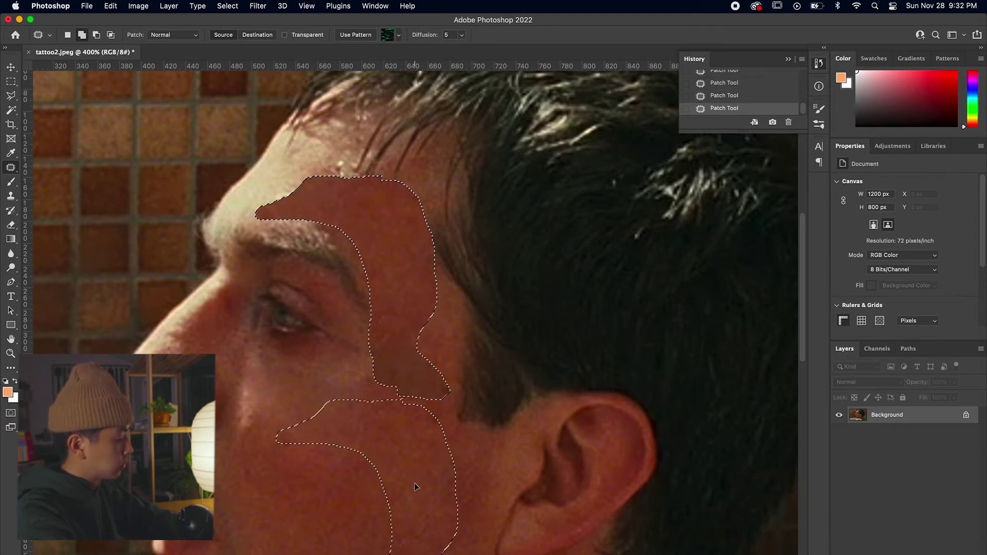
pyautogui.press('super+d')
pyautogui.press('super+minus')
pyautogui.press('super+minus')
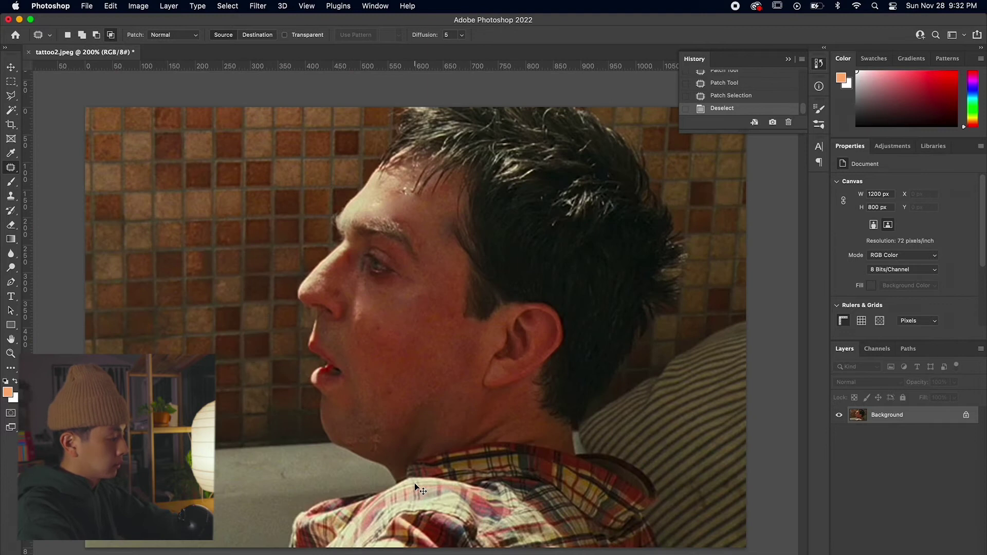
pyautogui.press('super+plus')
pyautogui.press('super+minus')
pyautogui.press('super+z')
pyautogui.press('super+z')
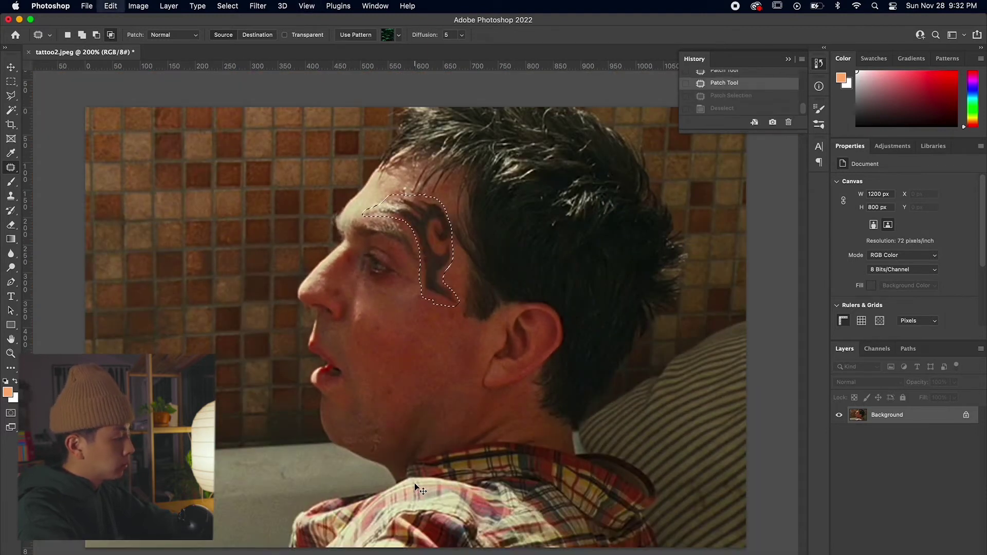
# Step: Redo the undone skin patch over the eyebrow and temple tattoo, including its deselection
pyautogui.press('super+shift+z')
pyautogui.press('super+shift+z')
pyautogui.press('super+minus')
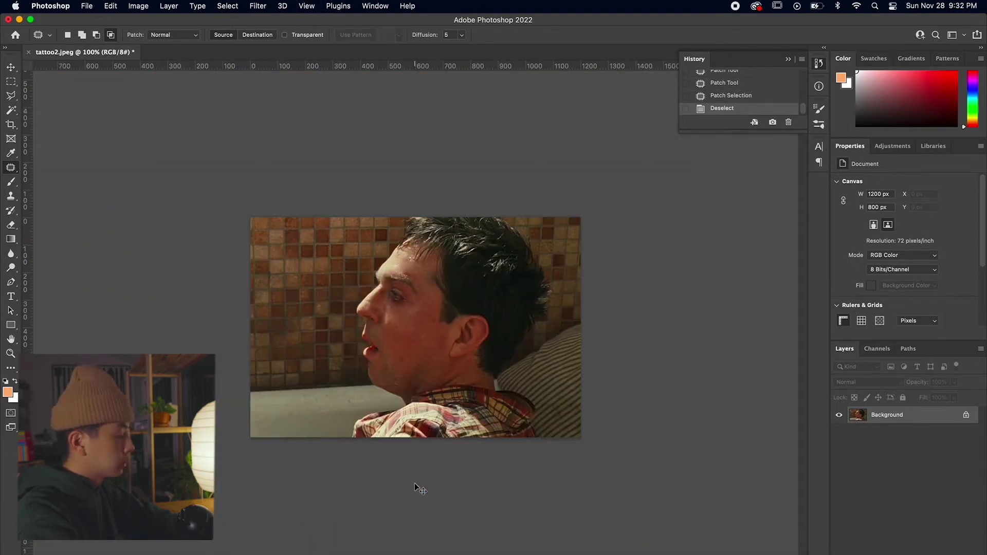
pyautogui.press('super+plus')
pyautogui.press('super+plus')
pyautogui.press('super+plus')
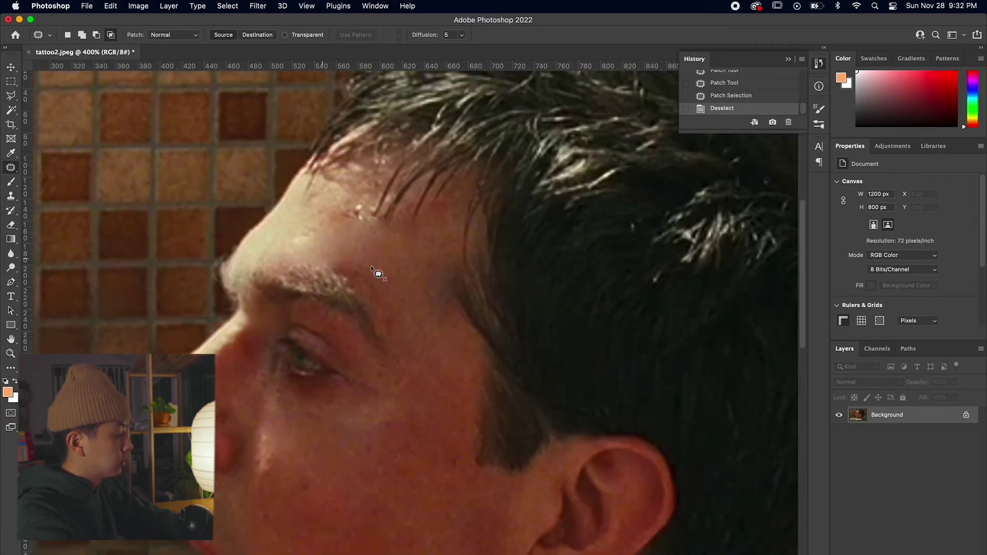
# Step: Patch the discoloured skin around the eyebrow's outer end and on the forehead above it with nearby facial skin, clearing each selection
pyautogui.moveTo(330, 260)
pyautogui.mouseDown()
pyautogui.moveTo(360, 254)
pyautogui.moveTo(409, 316)
pyautogui.mouseUp()
pyautogui.press('super+d')
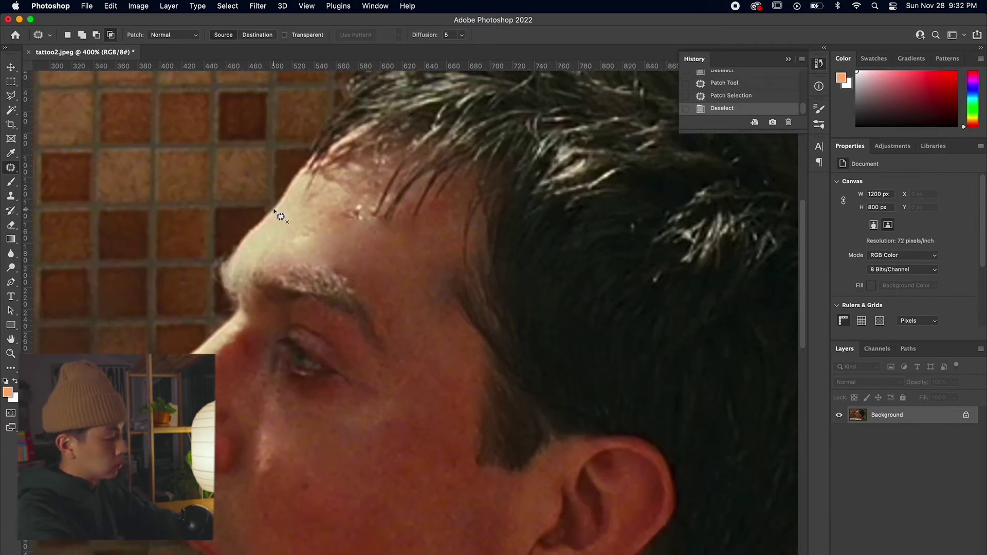
pyautogui.moveTo(324, 224)
pyautogui.mouseDown()
pyautogui.moveTo(293, 247)
pyautogui.moveTo(360, 232)
pyautogui.moveTo(400, 334)
pyautogui.moveTo(398, 438)
pyautogui.mouseUp()
pyautogui.press('super+d')
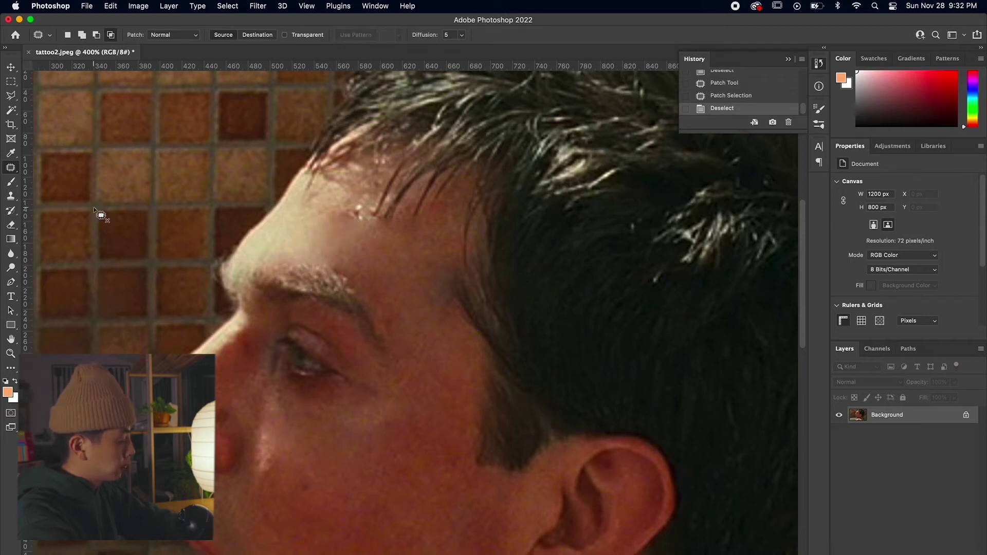
# Step: Clone nearby skin over the dark leftover along the temple hairline with the Clone Stamp
pyautogui.click(11, 196)
pyautogui.moveTo(435, 301)
pyautogui.mouseDown()
pyautogui.moveTo(436, 279)
pyautogui.moveTo(448, 306)
pyautogui.moveTo(443, 270)
pyautogui.moveTo(447, 293)
pyautogui.mouseUp()
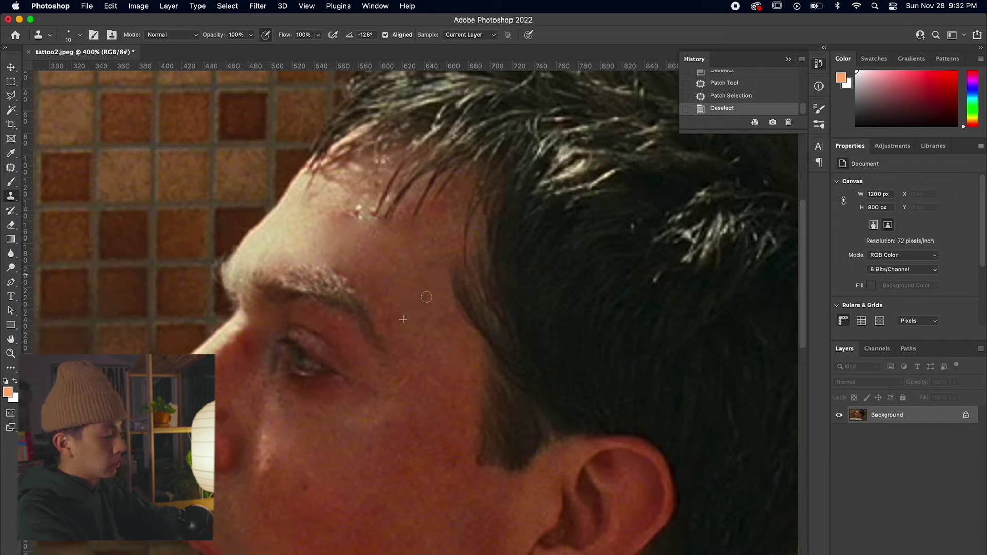
pyautogui.moveTo(444, 264)
pyautogui.mouseDown()
pyautogui.moveTo(473, 340)
pyautogui.moveTo(433, 251)
pyautogui.mouseUp()
pyautogui.press('super+minus')
pyautogui.press('super+minus')
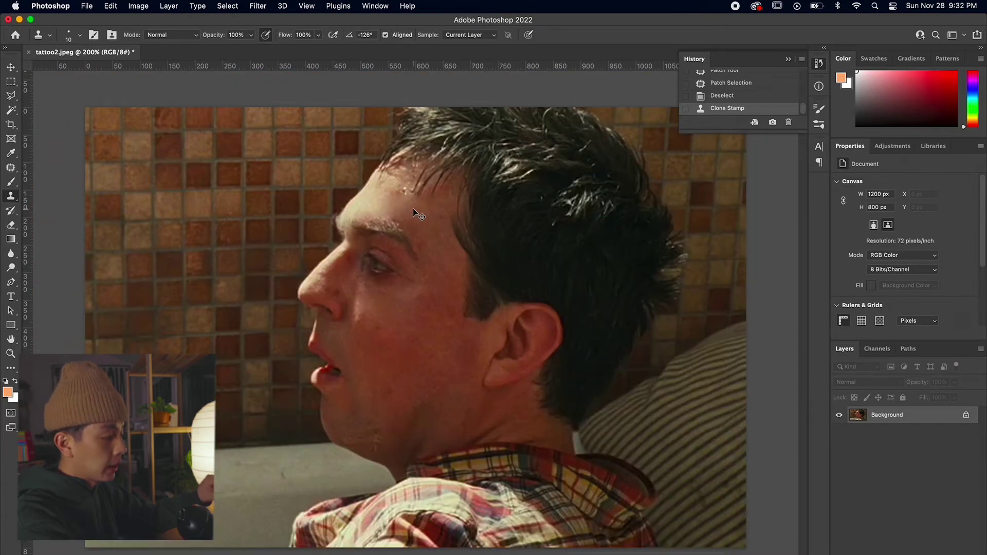
# Step: Clone skin over the bright spot at the tips of the forehead hair strands, comparing by undoing and redoing the stroke
pyautogui.press('super+plus')
pyautogui.press('super+plus')
pyautogui.moveTo(412, 208); pyautogui.dragTo(362, 335)
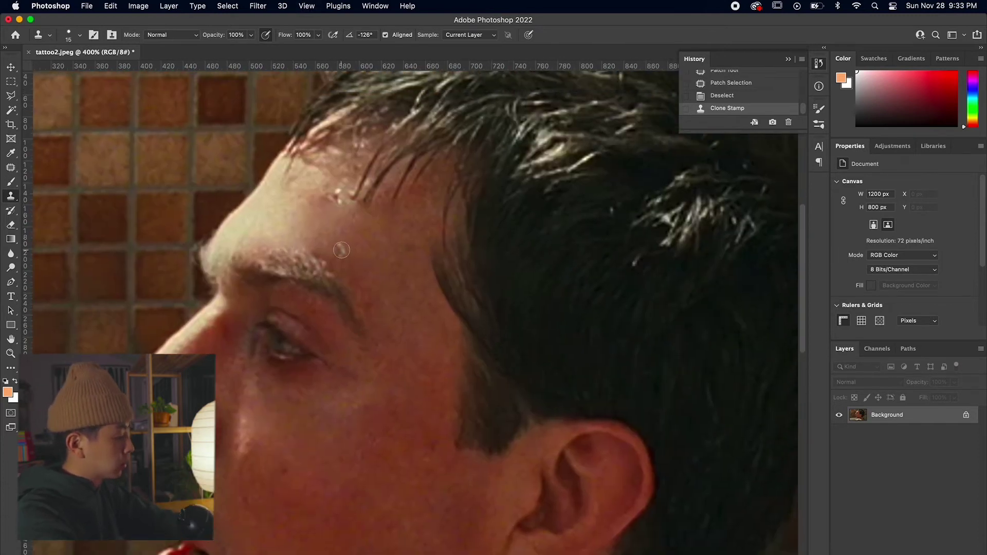
pyautogui.click(330, 201)
pyautogui.press('super+z')
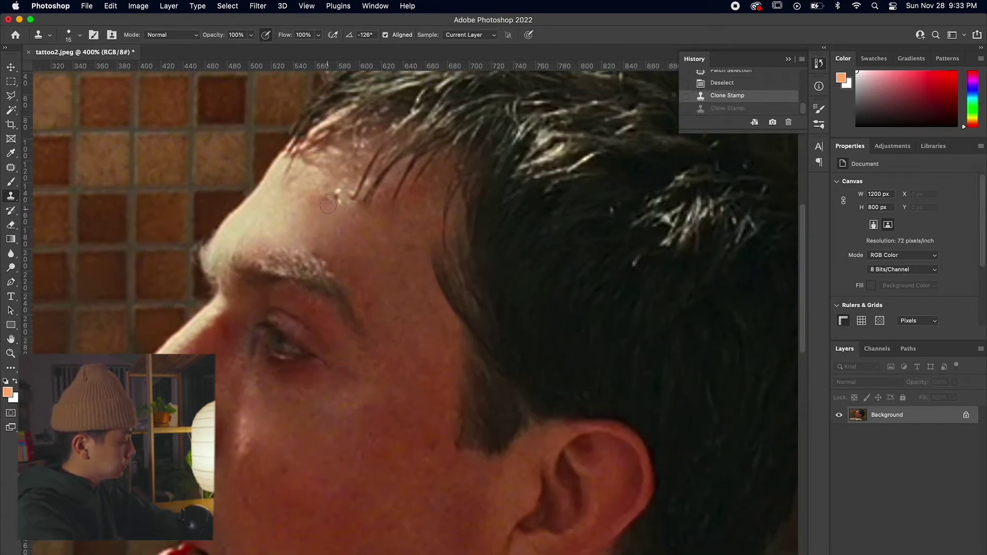
pyautogui.press('super+shift+z')
# Step: Patch the forehead area below the hair strand tips with skin from the temple and clear the selection
pyautogui.press('j')
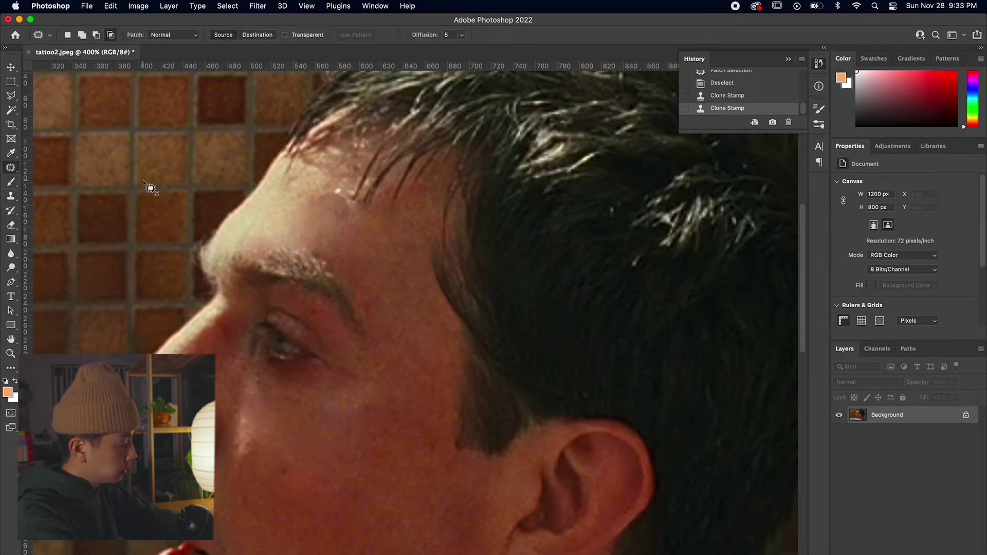
pyautogui.moveTo(339, 189); pyautogui.dragTo(333, 187)
pyautogui.moveTo(336, 208); pyautogui.dragTo(384, 286)
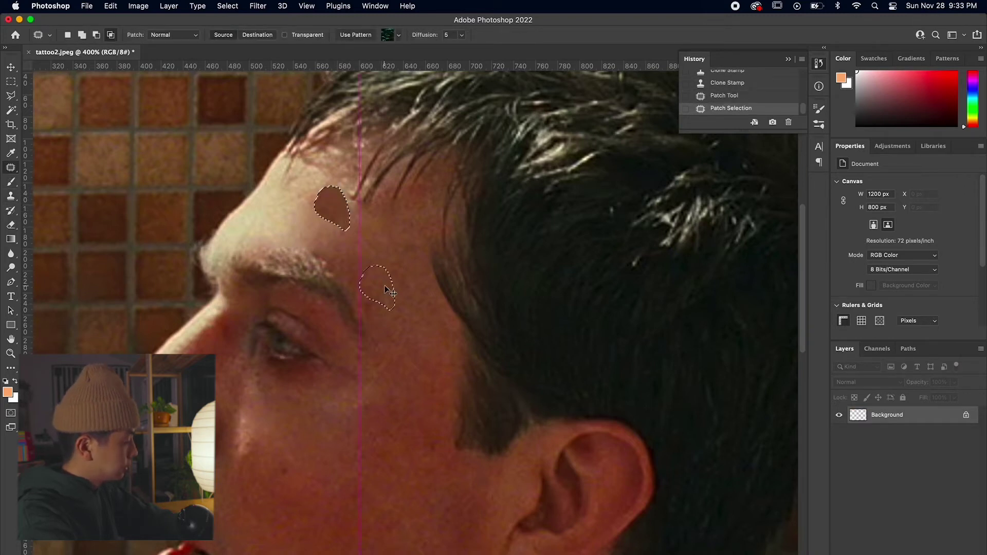
pyautogui.press('super+d')
# Step: Patch the uneven forehead skin above the eyebrow with skin nearer the hairline and clear the selection
pyautogui.press('super+plus')
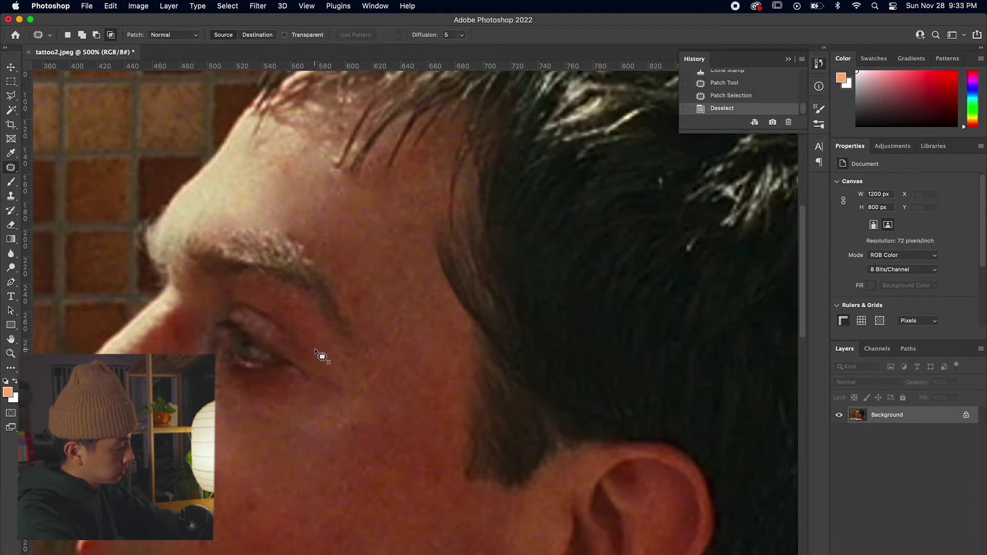
pyautogui.moveTo(379, 397); pyautogui.dragTo(371, 393)
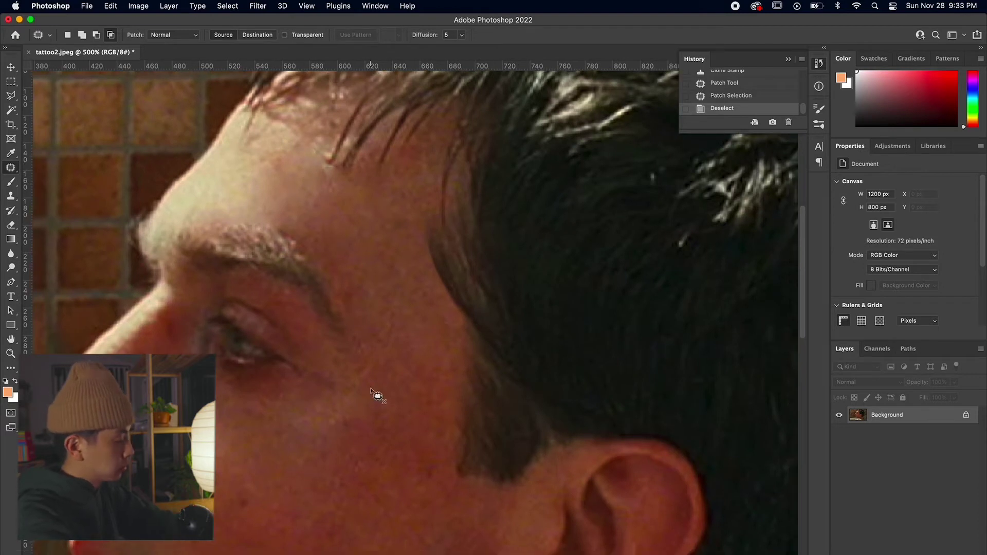
pyautogui.moveTo(275, 198)
pyautogui.mouseDown()
pyautogui.moveTo(378, 257)
pyautogui.moveTo(379, 193)
pyautogui.moveTo(350, 180)
pyautogui.mouseUp()
pyautogui.press('super+d')
pyautogui.press('super+minus')
pyautogui.press('super+minus')
pyautogui.press('super+minus')
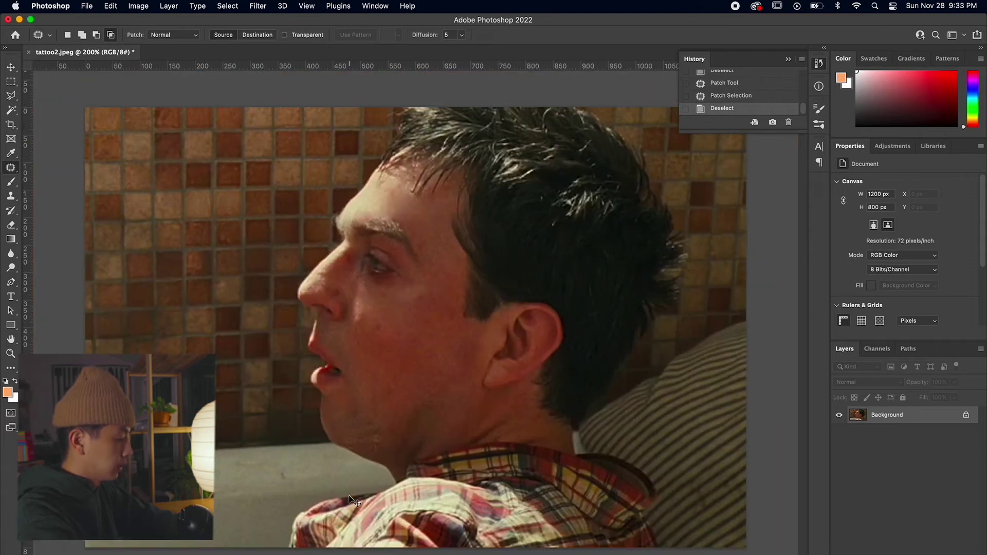
# Step: Compare the original tattoo2.jpeg snapshot with the latest retouched state in the document history
pyautogui.scroll(10, 731, 93)
pyautogui.click(726, 79)
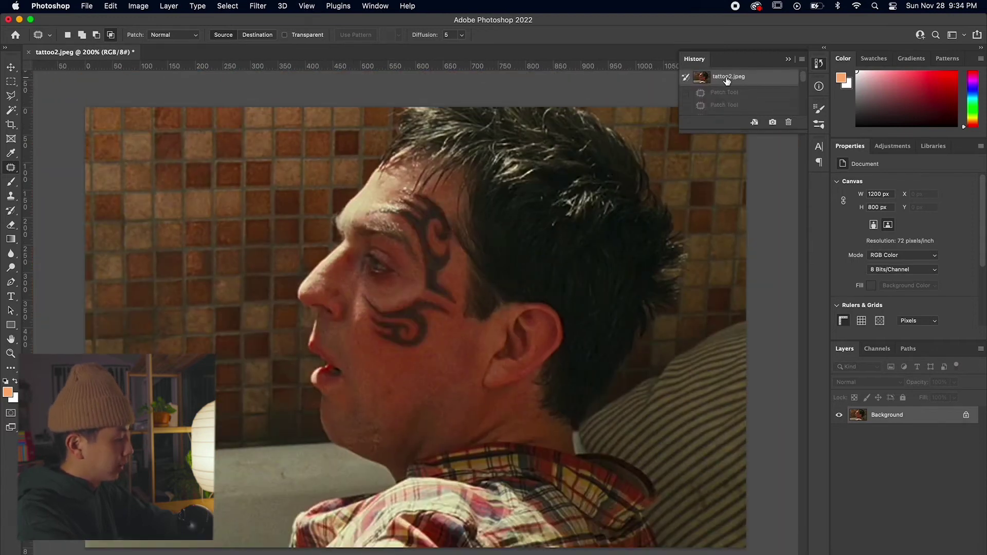
pyautogui.scroll(-3, 725, 98)
pyautogui.click(721, 109)
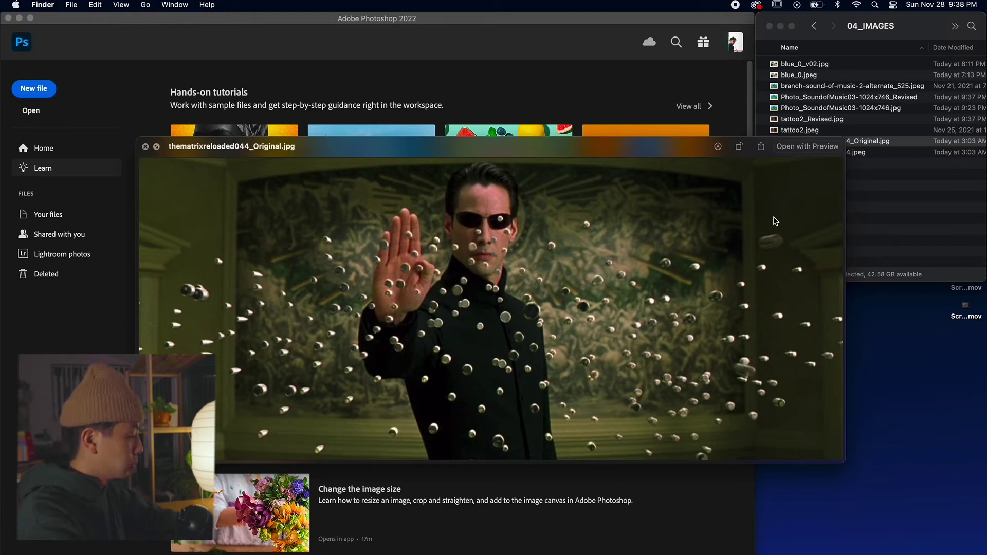
# Step: Close the file preview and open thematrixreloaded044_Original.jpg in Photoshop in an enlarged window
pyautogui.press('space')
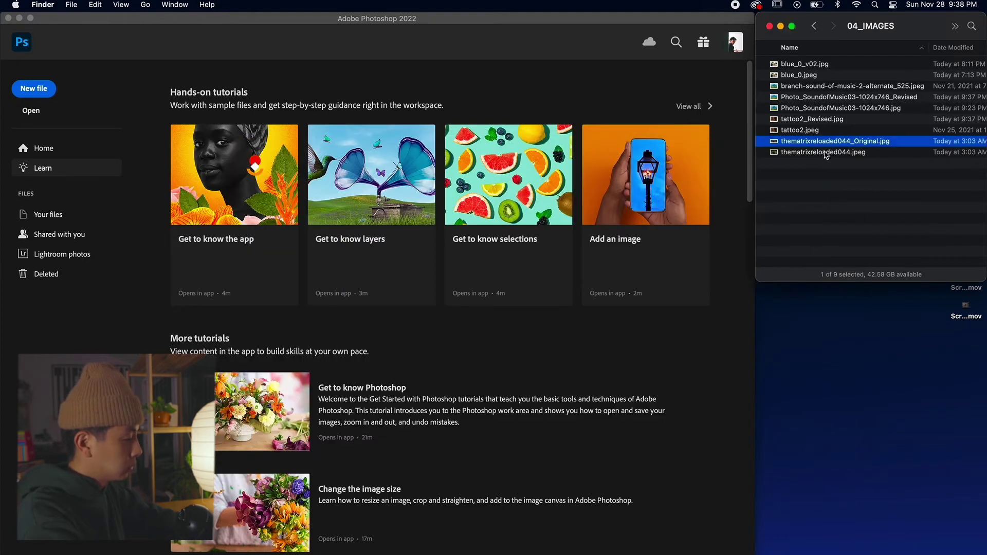
pyautogui.press('super+o')
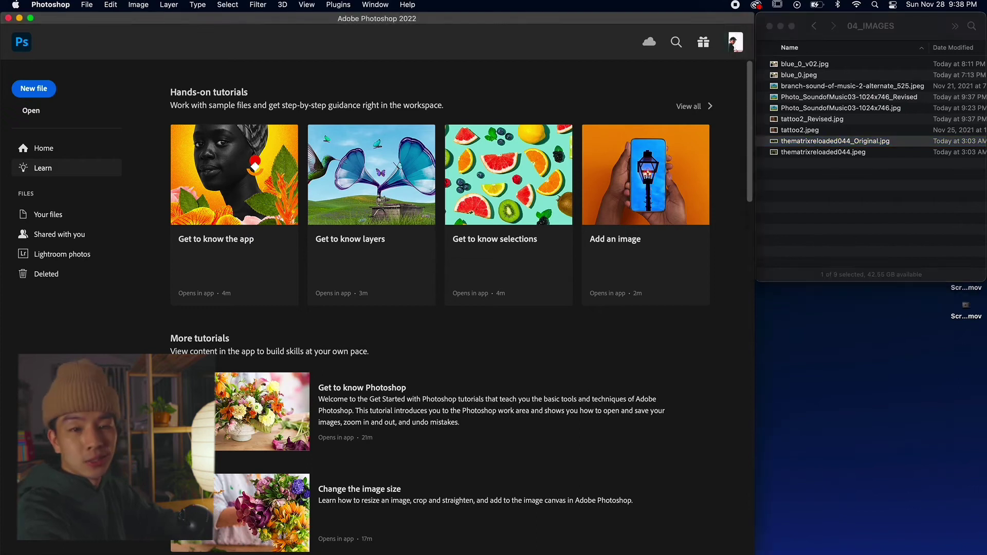
pyautogui.doubleClick(506, 19)
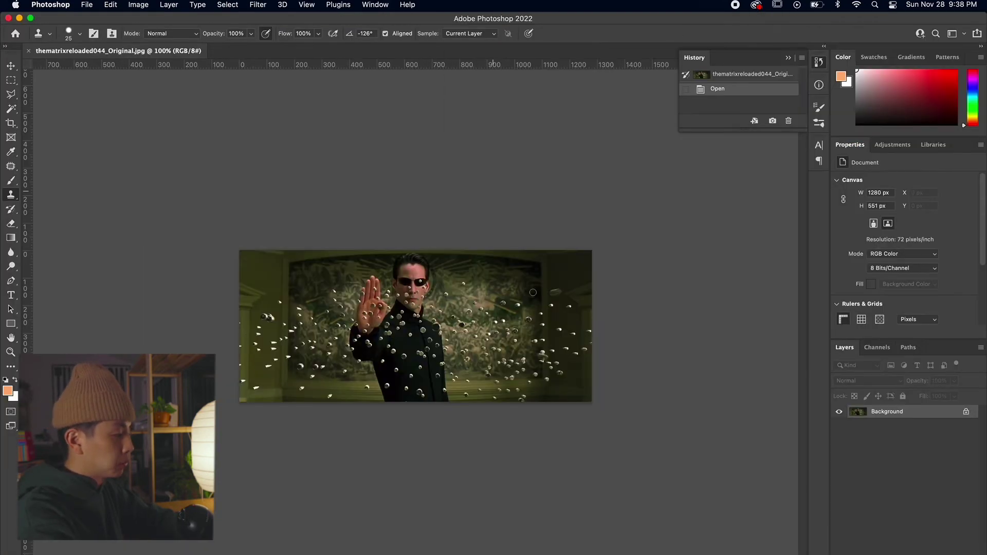
# Step: Patch the bullet on the right-hand sunglass lens with the dark surface of the other lens and deselect
pyautogui.press('super+plus')
pyautogui.press('super+plus')
pyautogui.press('super+plus')
pyautogui.press('super+plus')
pyautogui.press('super+plus')
pyautogui.press('super+plus')
pyautogui.press('super+plus')
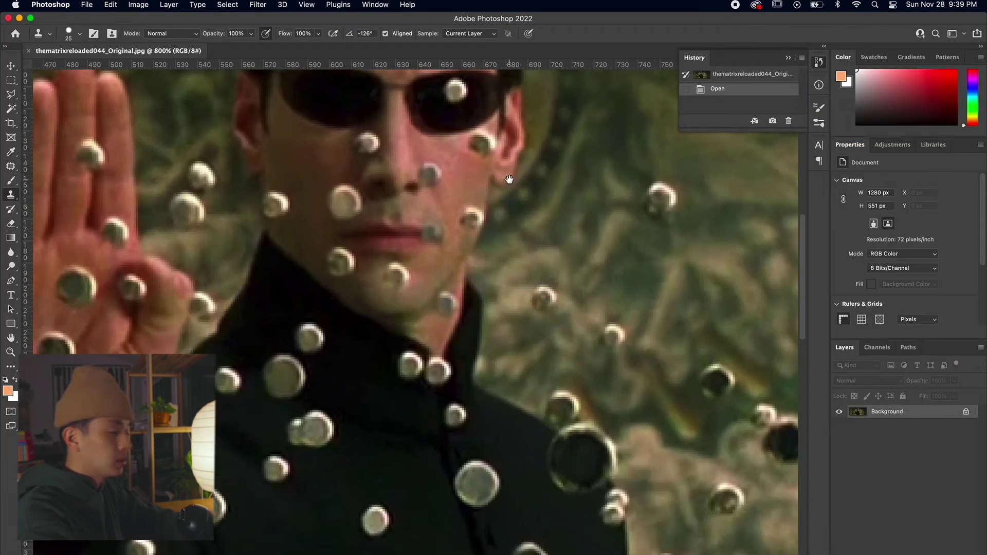
pyautogui.moveTo(508, 178); pyautogui.dragTo(464, 290)
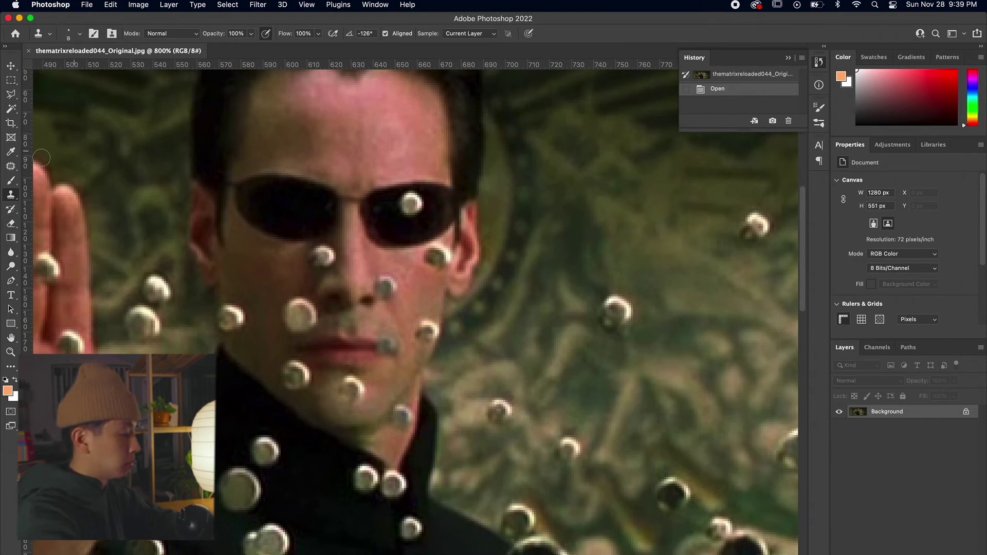
pyautogui.click(12, 168)
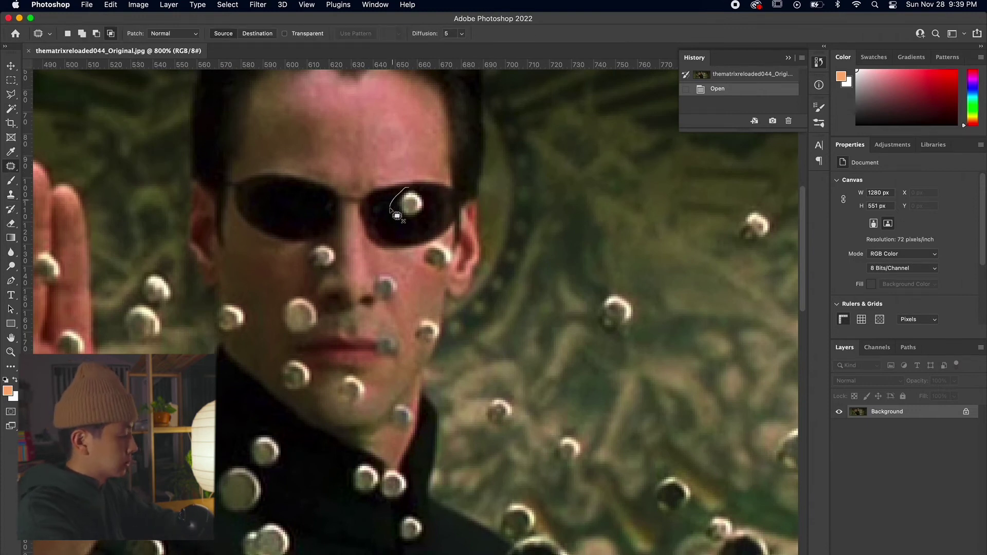
pyautogui.moveTo(424, 199)
pyautogui.mouseDown()
pyautogui.moveTo(407, 212)
pyautogui.moveTo(296, 218)
pyautogui.moveTo(305, 211)
pyautogui.mouseUp()
pyautogui.press('cmd+d')
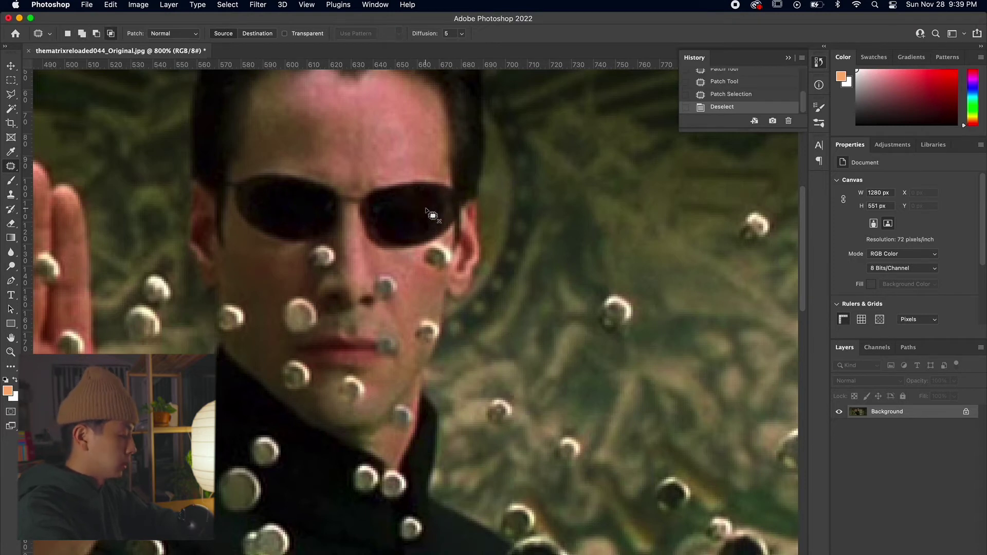
# Step: Patch the leftover smudge on the right-hand lens from the other lens, undoing the first try, and clear the selection
pyautogui.moveTo(396, 211)
pyautogui.mouseDown()
pyautogui.moveTo(423, 195)
pyautogui.moveTo(291, 201)
pyautogui.mouseUp()
pyautogui.press('super+z')
pyautogui.moveTo(415, 207); pyautogui.dragTo(298, 205)
pyautogui.press('super+d')
# Step: Examine the retouched sunglass lenses from a wider view and close up
pyautogui.press('super+minus')
pyautogui.press('super+minus')
pyautogui.press('super+minus')
pyautogui.press('super+minus')
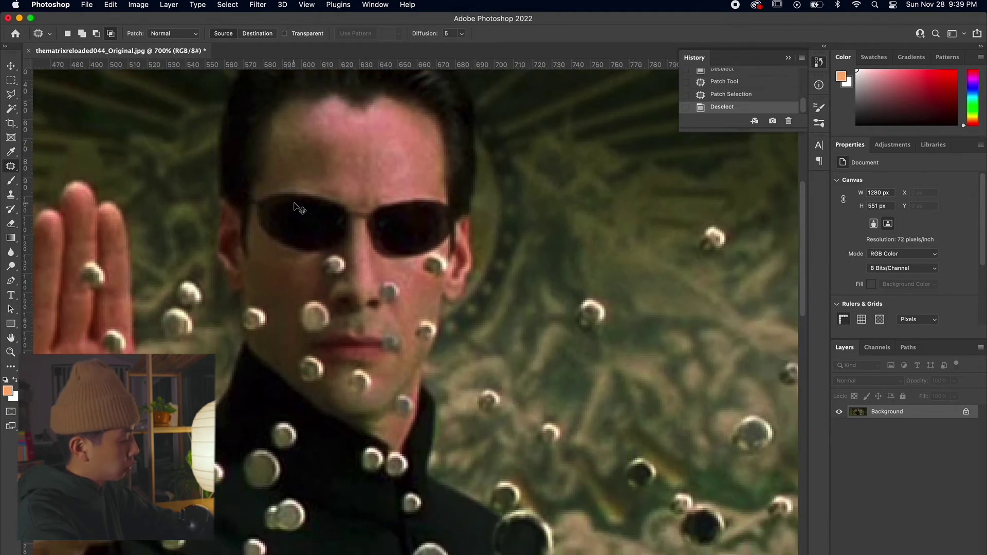
pyautogui.press('super+plus')
pyautogui.press('super+plus')
pyautogui.press('super+plus')
pyautogui.press('super+plus')
pyautogui.press('super+plus')
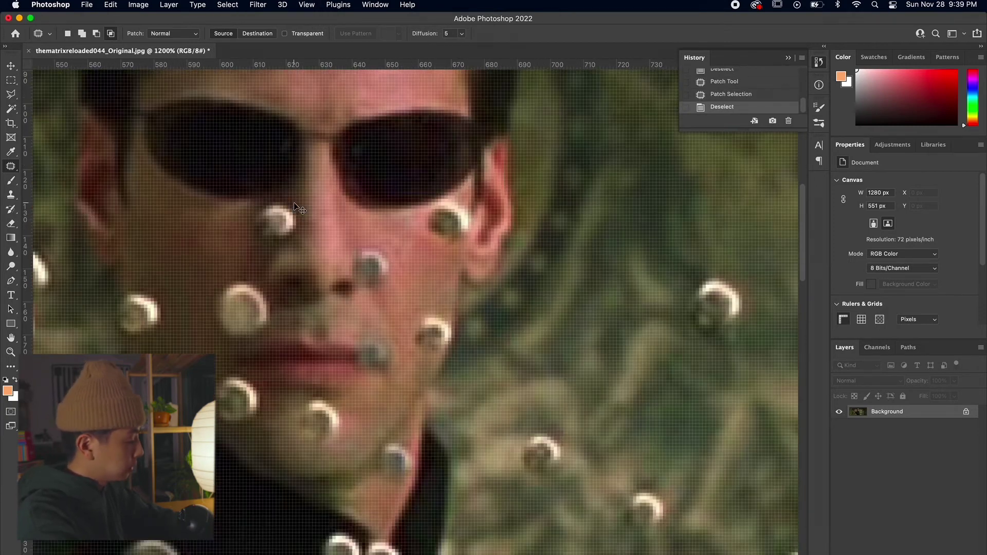
pyautogui.press('super+minus')
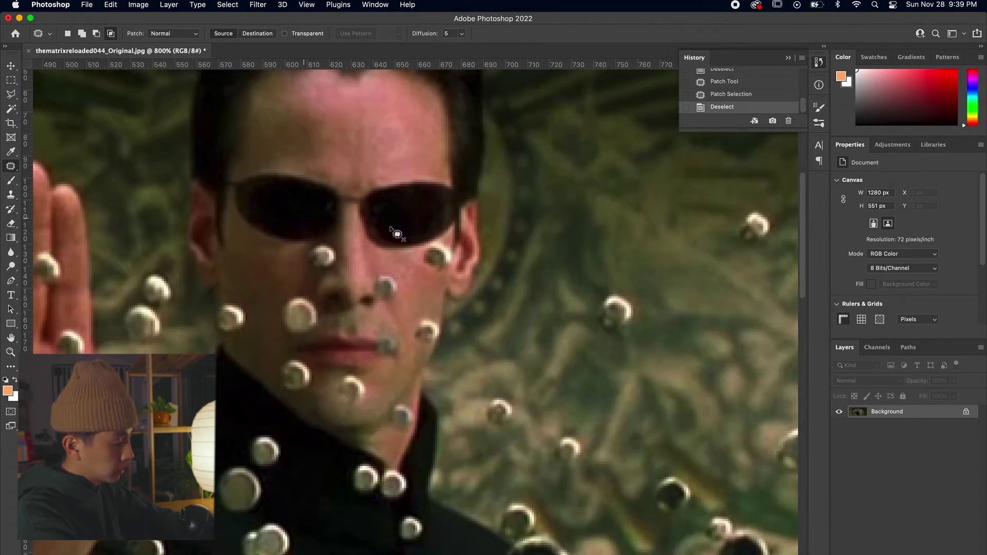
# Step: Clone cheek skin over the bullet below the right-hand lens beside the ear, then reduce the brush size
pyautogui.click(10, 196)
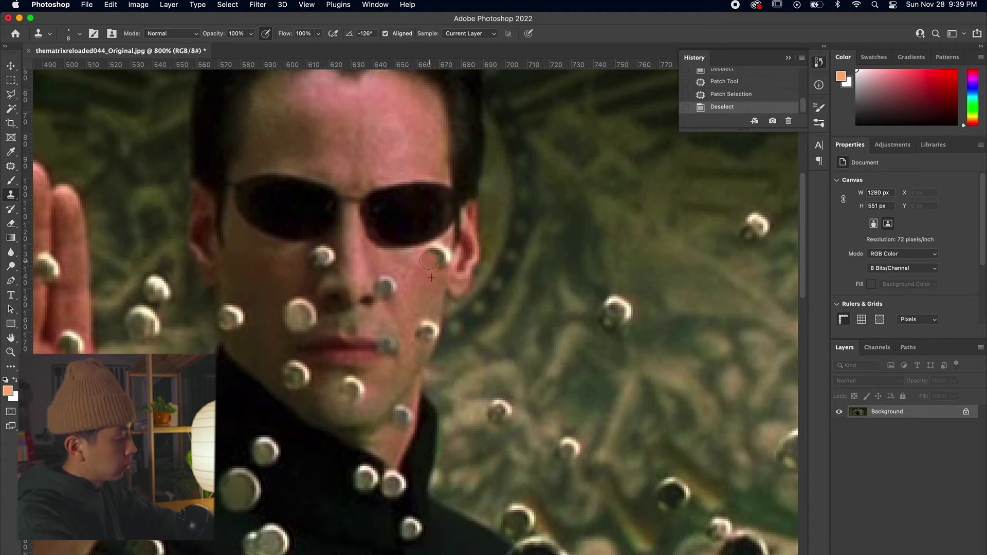
pyautogui.click(428, 260)
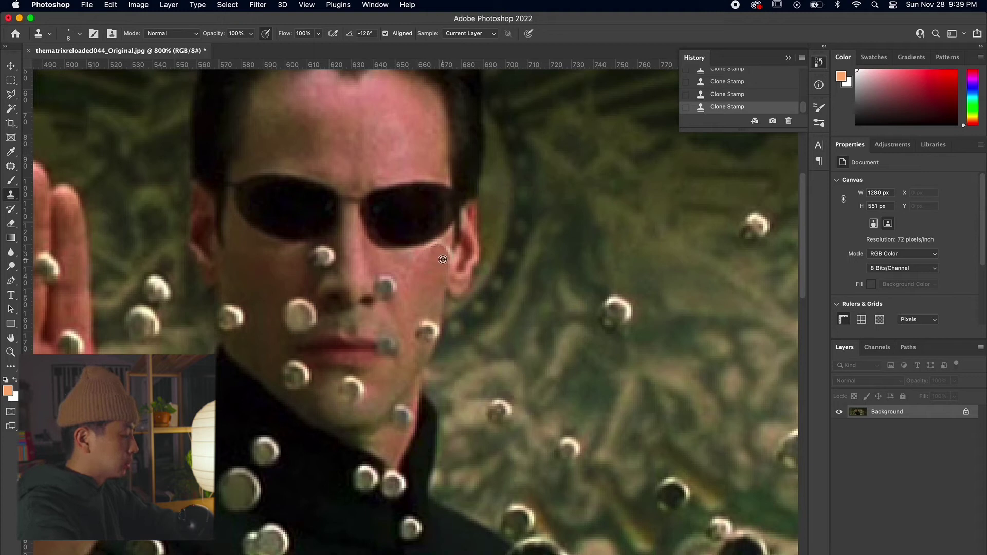
pyautogui.press('[')
pyautogui.press('[')
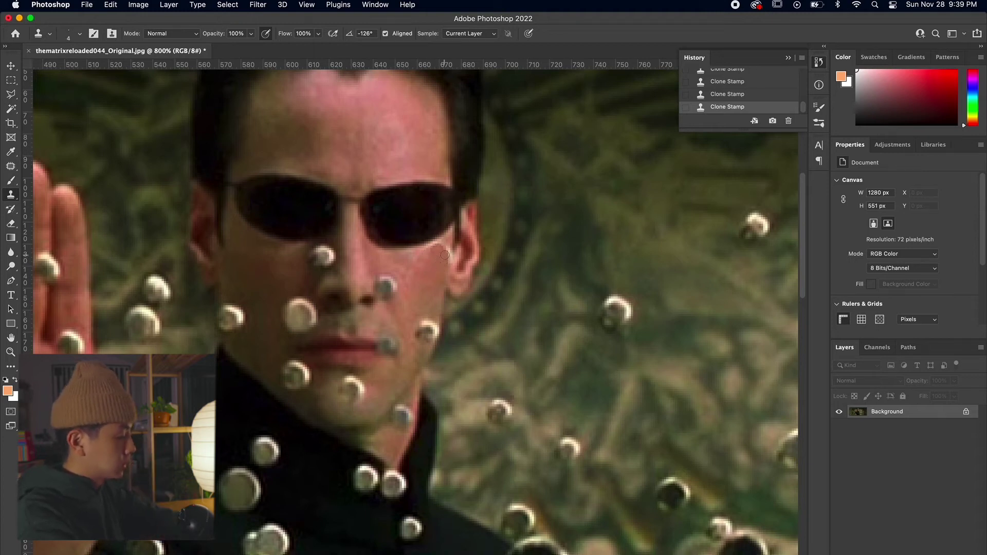
# Step: Patch the bullet's leftover bright rim below the right-hand lens with the Patch tool and clear the selection
pyautogui.press('j')
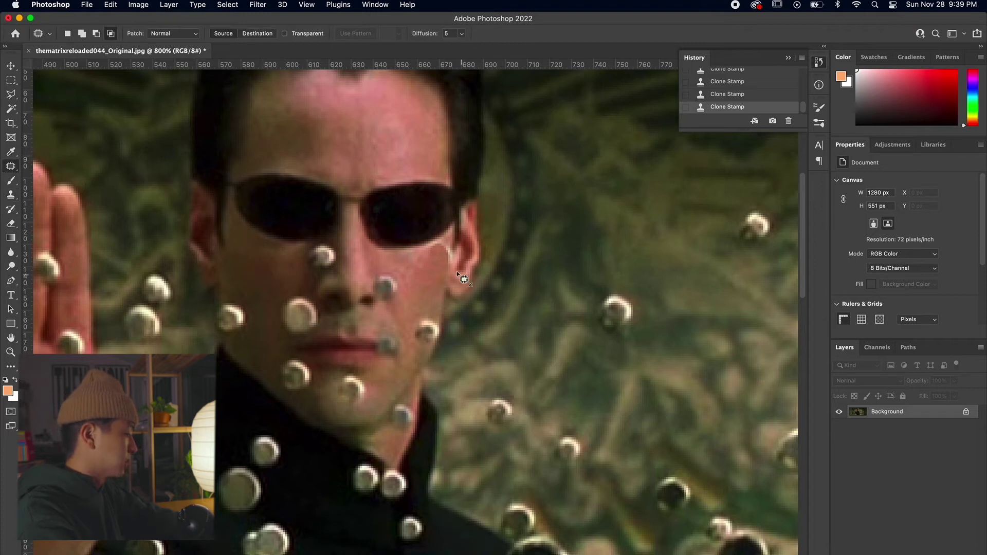
pyautogui.press('super+d')
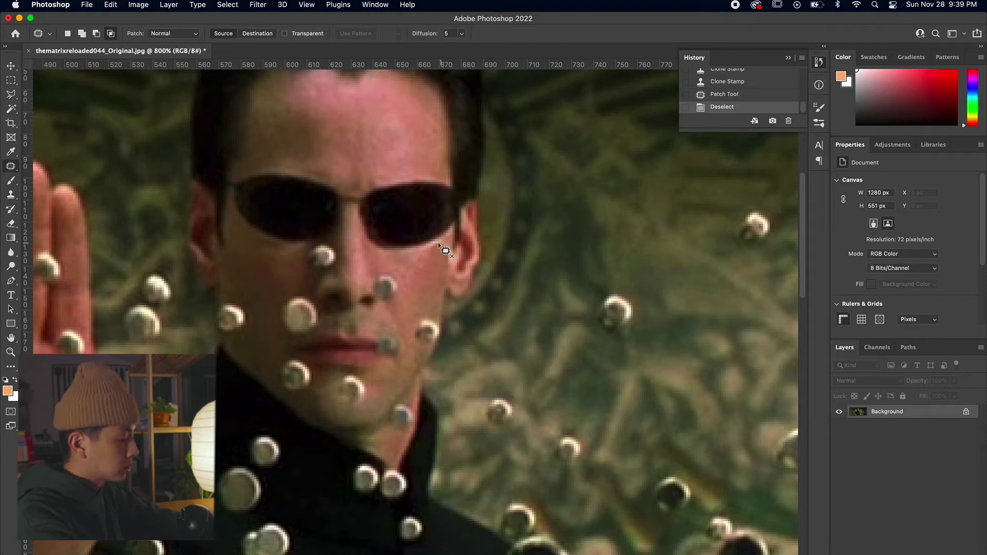
pyautogui.moveTo(451, 258); pyautogui.dragTo(449, 244)
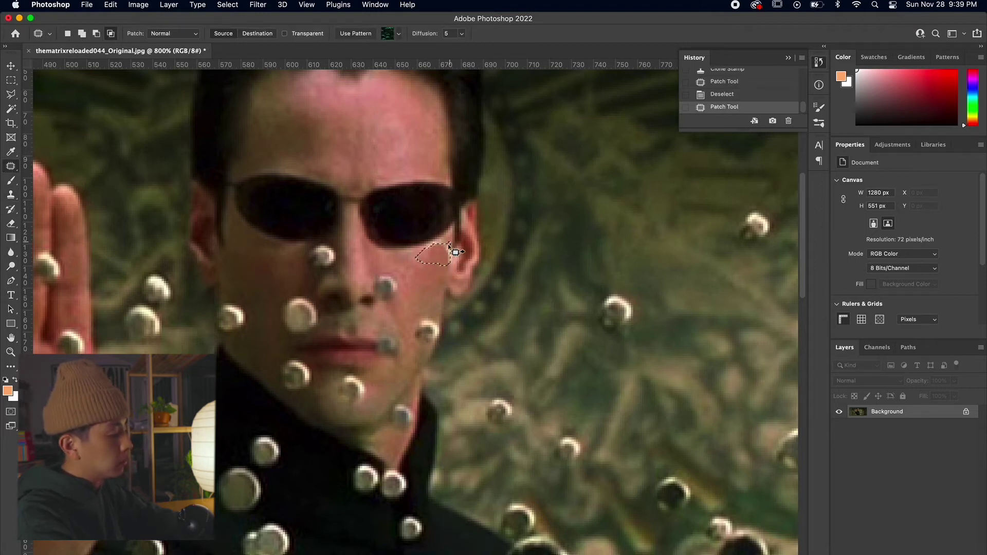
pyautogui.press('super+d')
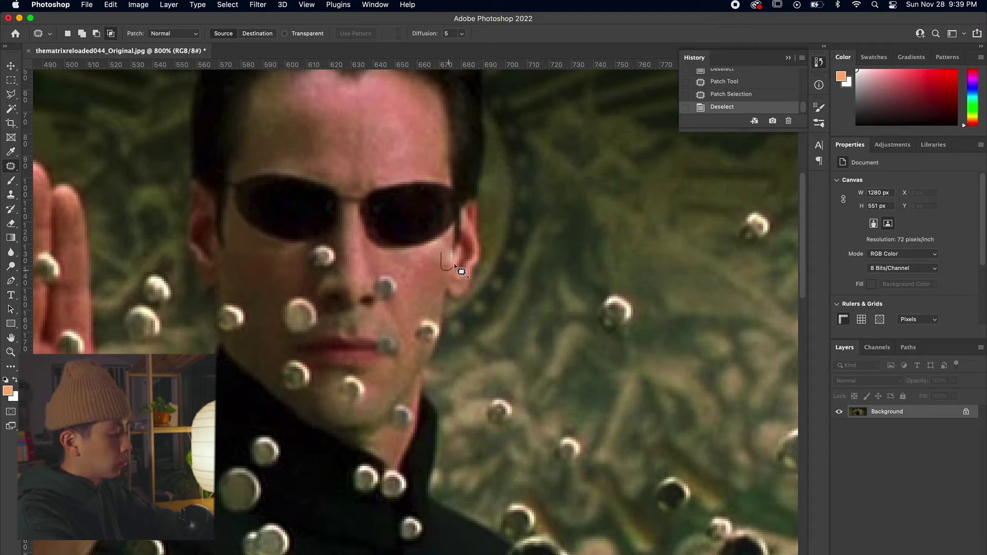
# Step: Patch the remaining mark where the cheek meets the ear with adjacent cheek skin and deselect
pyautogui.moveTo(454, 250); pyautogui.dragTo(443, 251)
pyautogui.moveTo(447, 260); pyautogui.dragTo(436, 264)
pyautogui.moveTo(435, 265); pyautogui.dragTo(434, 266)
pyautogui.press('super+d')
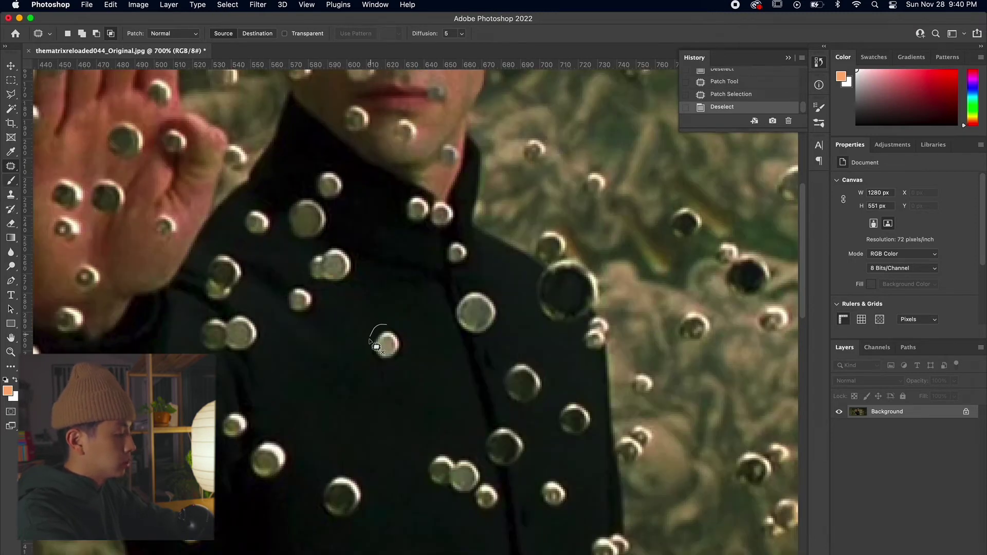
# Step: Patch two bullets on the front of the black coat with clean dark fabric, deselecting after each
pyautogui.moveTo(394, 365); pyautogui.dragTo(394, 294)
pyautogui.press('super+d')
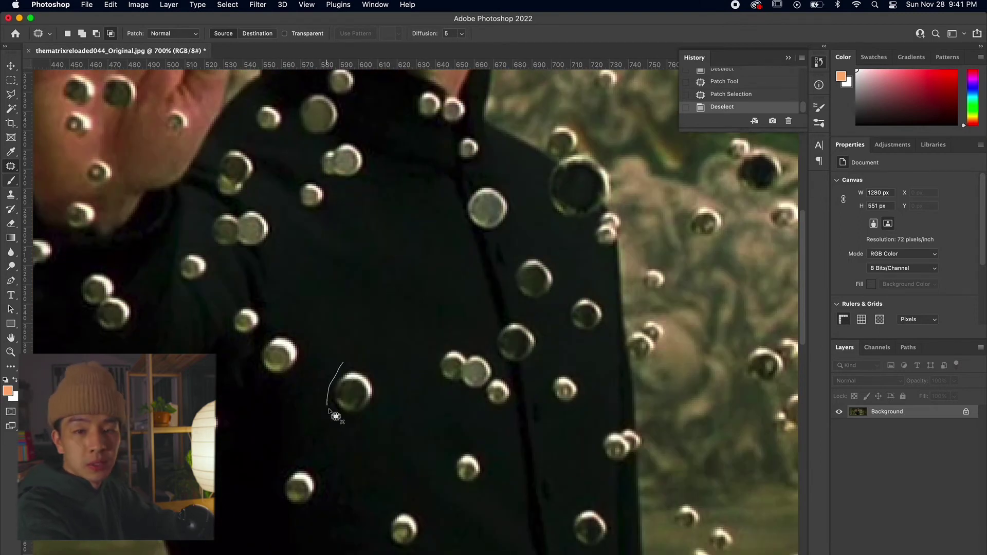
pyautogui.moveTo(380, 384)
pyautogui.mouseDown()
pyautogui.moveTo(345, 364)
pyautogui.moveTo(358, 449)
pyautogui.moveTo(318, 362)
pyautogui.mouseUp()
pyautogui.press('super+d')
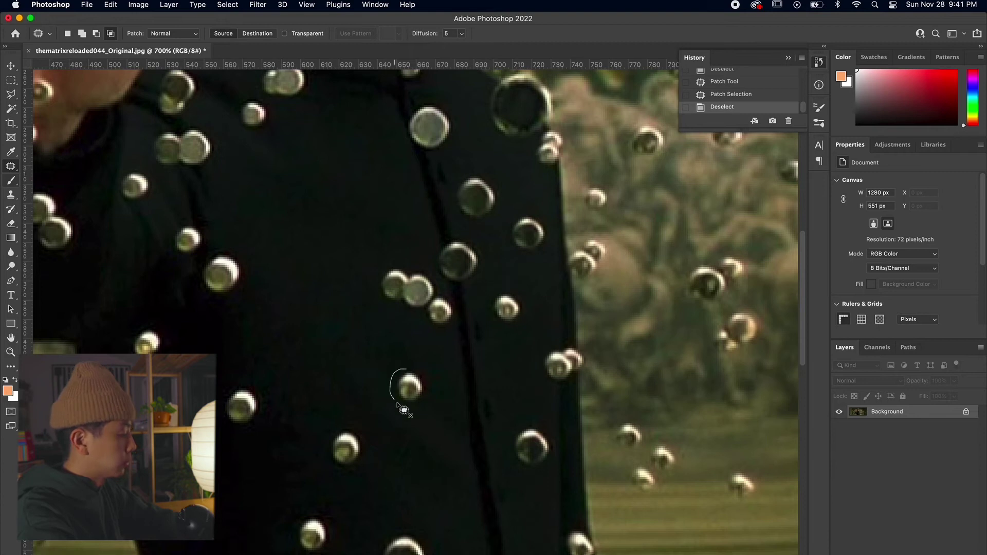
# Step: Patch two bullets on the lower front of the black coat with clean dark fabric, deselecting after each
pyautogui.moveTo(421, 402)
pyautogui.mouseDown()
pyautogui.moveTo(414, 370)
pyautogui.moveTo(366, 359)
pyautogui.mouseUp()
pyautogui.press('super+d')
pyautogui.moveTo(361, 352); pyautogui.dragTo(433, 292)
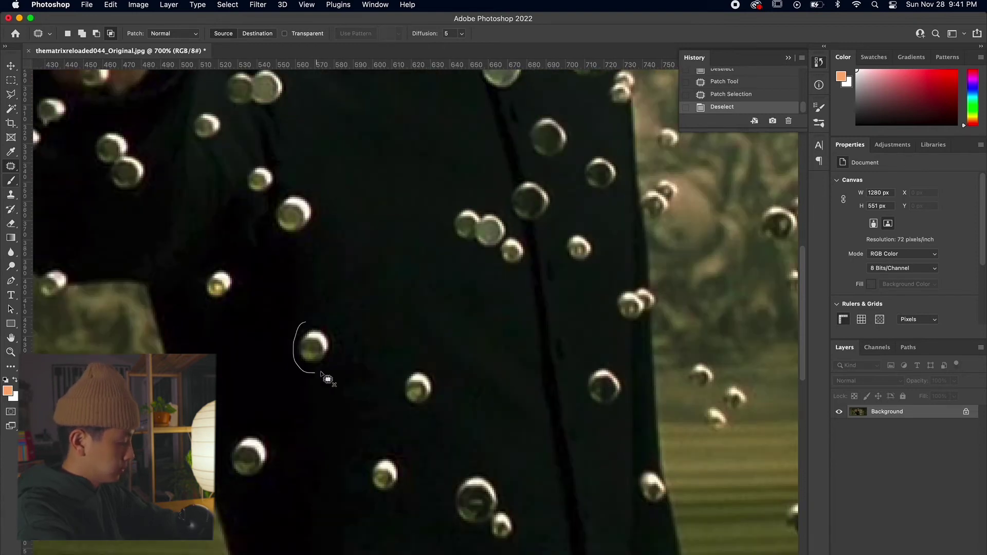
pyautogui.moveTo(321, 372); pyautogui.dragTo(310, 324)
pyautogui.moveTo(319, 352); pyautogui.dragTo(278, 313)
pyautogui.press('super+d')
# Step: Patch the remaining single bullets scattered over the coat's lower skirt with adjacent dark fabric, deselecting after each
pyautogui.moveTo(223, 262)
pyautogui.mouseDown()
pyautogui.moveTo(235, 277)
pyautogui.moveTo(230, 325)
pyautogui.moveTo(230, 251)
pyautogui.mouseUp()
pyautogui.press('super+d')
pyautogui.moveTo(246, 351)
pyautogui.mouseDown()
pyautogui.moveTo(227, 377)
pyautogui.moveTo(274, 378)
pyautogui.moveTo(308, 342)
pyautogui.mouseUp()
pyautogui.press('super+d')
pyautogui.press('super+=')
pyautogui.moveTo(367, 305)
pyautogui.mouseDown()
pyautogui.moveTo(295, 352)
pyautogui.moveTo(353, 339)
pyautogui.moveTo(309, 406)
pyautogui.mouseUp()
pyautogui.press('super+d')
pyautogui.moveTo(298, 446)
pyautogui.mouseDown()
pyautogui.moveTo(297, 360)
pyautogui.moveTo(307, 354)
pyautogui.moveTo(355, 365)
pyautogui.mouseUp()
pyautogui.press('super+d')
# Step: Patch the touching large and small bullets near the coat's lower edge with clean fabric and deselect
pyautogui.moveTo(403, 371); pyautogui.dragTo(392, 337)
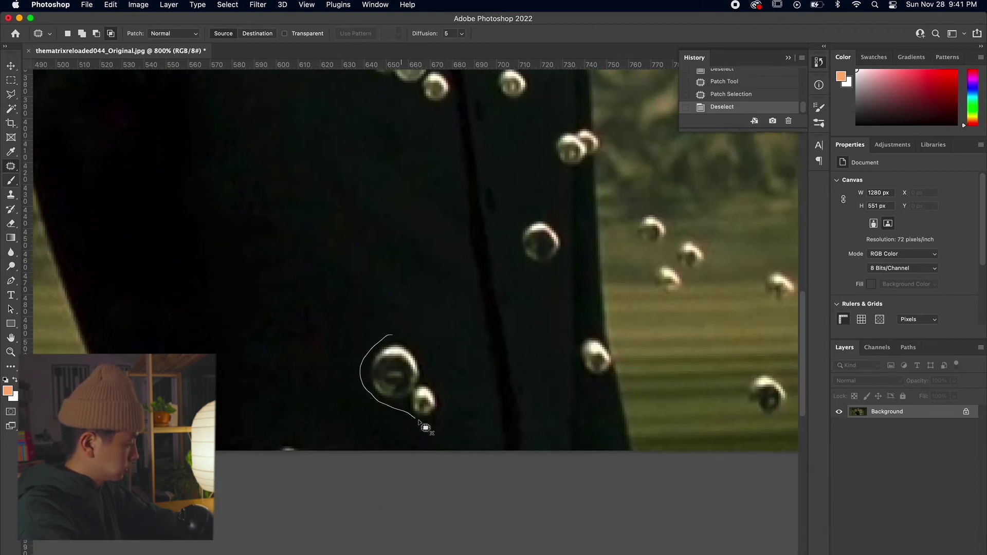
pyautogui.moveTo(418, 421)
pyautogui.mouseDown()
pyautogui.moveTo(391, 336)
pyautogui.moveTo(345, 289)
pyautogui.moveTo(513, 259)
pyautogui.mouseUp()
pyautogui.press('super+d')
# Step: Patch the small single bullet just below the overlapping pair on the coat's chest and clear the selection
pyautogui.press('super+-')
pyautogui.press('super+-')
pyautogui.press('super+-')
pyautogui.press('super+-')
pyautogui.press('super+-')
pyautogui.press('super+-')
pyautogui.press('super+=')
pyautogui.press('super+=')
pyautogui.press('super+=')
pyautogui.press('super+=')
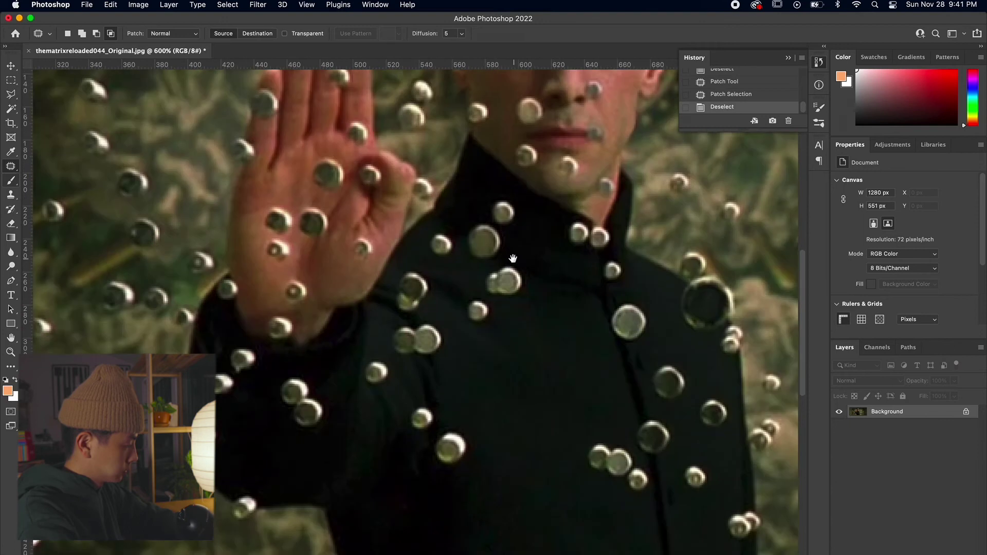
pyautogui.press('super+=')
pyautogui.press('super+=')
pyautogui.press('super+=')
pyautogui.moveTo(614, 245)
pyautogui.mouseDown()
pyautogui.moveTo(419, 244)
pyautogui.moveTo(455, 260)
pyautogui.mouseUp()
pyautogui.press('super+-')
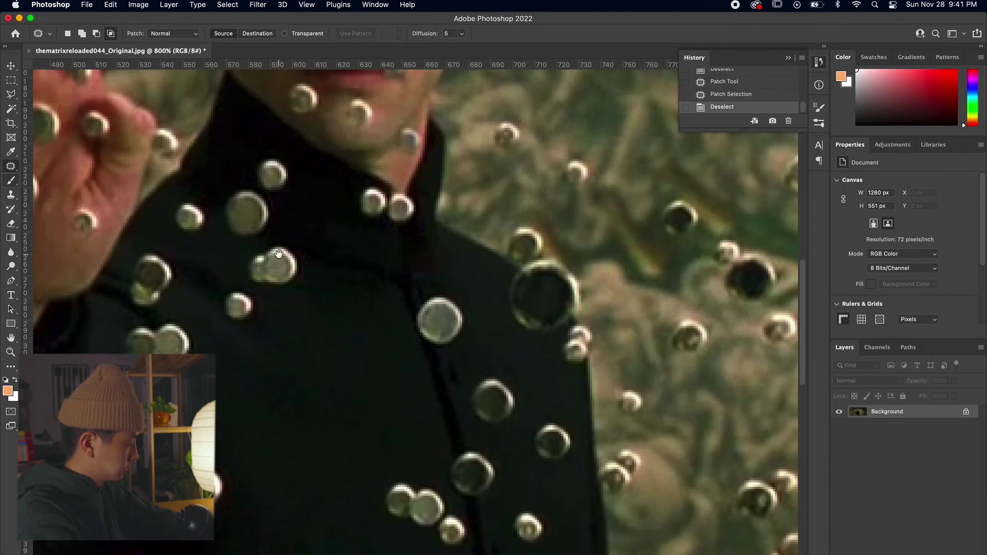
pyautogui.press('super+d')
pyautogui.moveTo(223, 321); pyautogui.dragTo(237, 289)
pyautogui.moveTo(248, 306); pyautogui.dragTo(307, 340)
pyautogui.press('super+d')
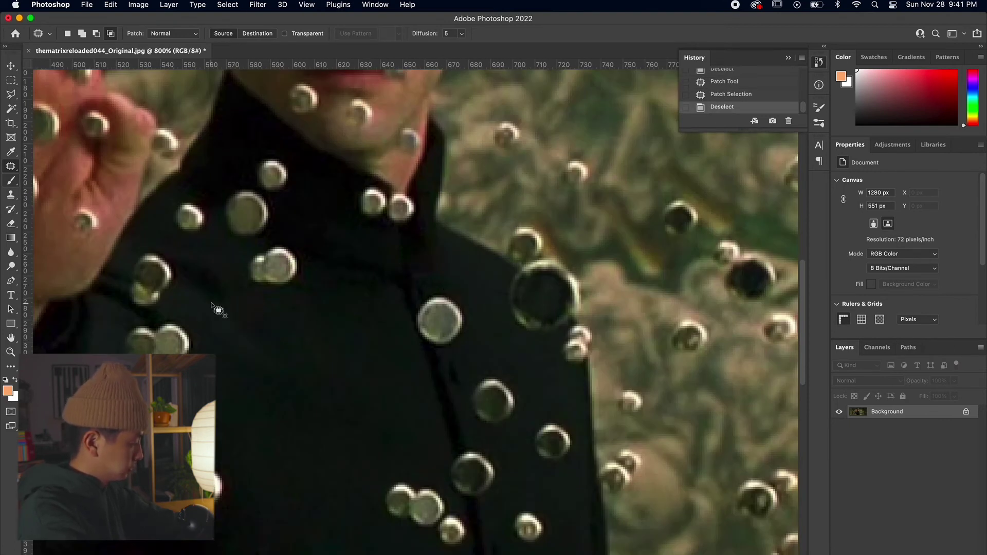
# Step: Patch the small bullet on the lower palm above the wrist with clean palm skin and deselect
pyautogui.press('super+-')
pyautogui.moveTo(203, 304)
pyautogui.mouseDown()
pyautogui.moveTo(403, 303)
pyautogui.moveTo(475, 327)
pyautogui.mouseUp()
pyautogui.moveTo(316, 289)
pyautogui.mouseDown()
pyautogui.moveTo(303, 309)
pyautogui.moveTo(312, 293)
pyautogui.mouseUp()
pyautogui.moveTo(322, 307)
pyautogui.mouseDown()
pyautogui.moveTo(290, 307)
pyautogui.moveTo(360, 226)
pyautogui.mouseUp()
pyautogui.press('super+d')
pyautogui.press('super+=')
pyautogui.press('super+d')
# Step: Patch the overlapping bullet pair on the coat's chest with plain dark fabric and clear the selection
pyautogui.press('super+-')
pyautogui.press('super+-')
pyautogui.scroll(-5, 362, 221)
pyautogui.scroll(5, 396, 291)
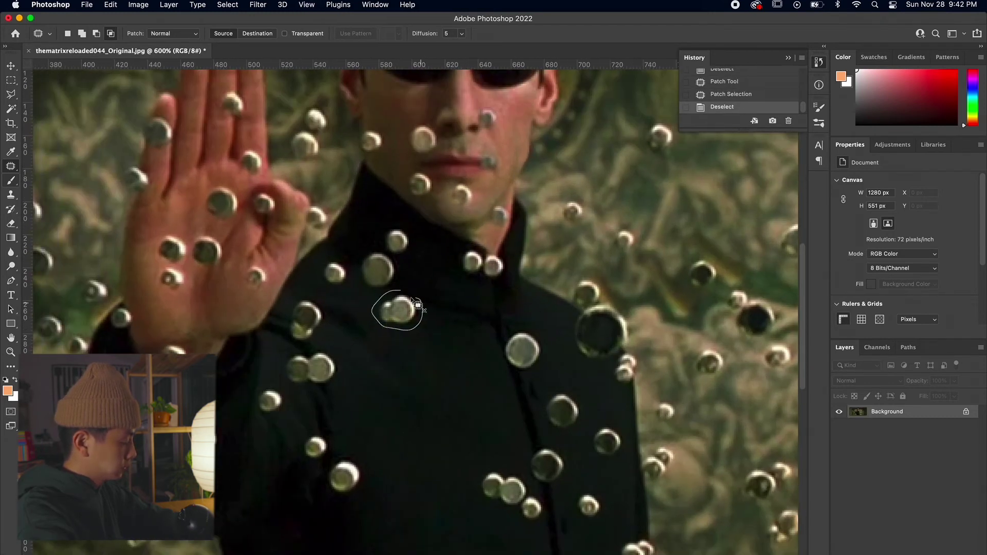
pyautogui.moveTo(417, 304); pyautogui.dragTo(407, 291)
pyautogui.moveTo(403, 311); pyautogui.dragTo(355, 380)
pyautogui.press('super+d')
# Step: Patch the two bullets on the coat's side next to the raised arm with dark fabric, deselecting after each
pyautogui.moveTo(327, 437)
pyautogui.mouseDown()
pyautogui.moveTo(355, 463)
pyautogui.moveTo(318, 452)
pyautogui.mouseUp()
pyautogui.press('super+d')
pyautogui.moveTo(315, 455); pyautogui.dragTo(302, 482)
pyautogui.press('super+d')
pyautogui.moveTo(357, 463)
pyautogui.mouseDown()
pyautogui.moveTo(363, 486)
pyautogui.moveTo(403, 486)
pyautogui.mouseUp()
pyautogui.press('super+d')
# Step: Patch the touching bullet pair in the middle of the raised sleeve, undoing the first attempt and choosing another fabric source, then deselect
pyautogui.moveTo(409, 495)
pyautogui.mouseDown()
pyautogui.moveTo(326, 396)
pyautogui.moveTo(519, 382)
pyautogui.mouseUp()
pyautogui.press('super+=')
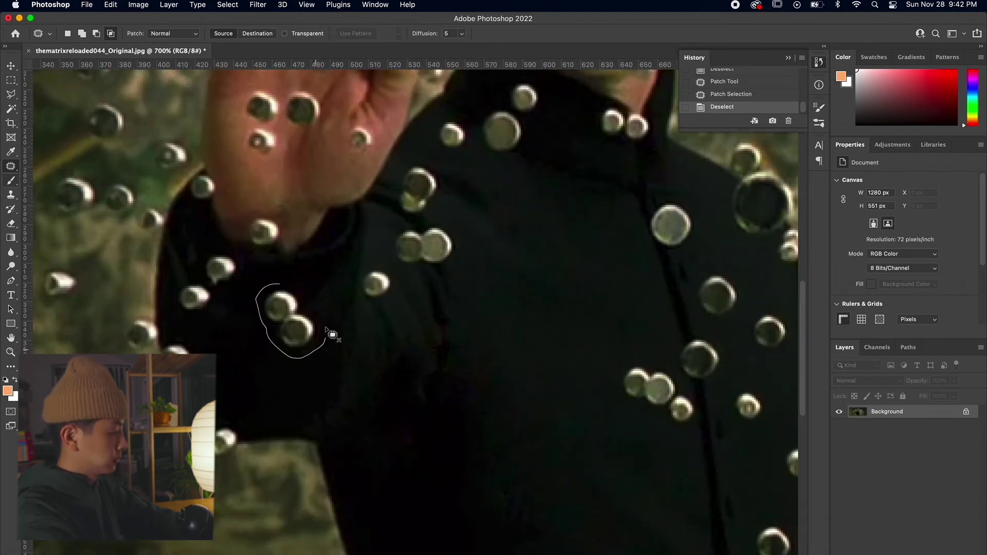
pyautogui.moveTo(325, 328); pyautogui.dragTo(304, 290)
pyautogui.moveTo(301, 303); pyautogui.dragTo(287, 327)
pyautogui.press('super+z')
pyautogui.moveTo(280, 284)
pyautogui.mouseDown()
pyautogui.moveTo(309, 308)
pyautogui.moveTo(227, 331)
pyautogui.moveTo(272, 283)
pyautogui.moveTo(329, 313)
pyautogui.mouseUp()
pyautogui.press('super+d')
# Step: Patch the two small bullets on the raised sleeve just below the cuff with dark fabric, clearing the selection
pyautogui.hscroll(-3, 226, 332)
pyautogui.press('super+d')
pyautogui.moveTo(301, 249)
pyautogui.mouseDown()
pyautogui.moveTo(284, 282)
pyautogui.moveTo(303, 250)
pyautogui.mouseUp()
pyautogui.moveTo(305, 270); pyautogui.dragTo(364, 305)
pyautogui.press('super+d')
# Step: Patch the uneven strip of skin along the wrist above the cuff with clean palm skin and deselect
pyautogui.press('super+=')
pyautogui.press('super+=')
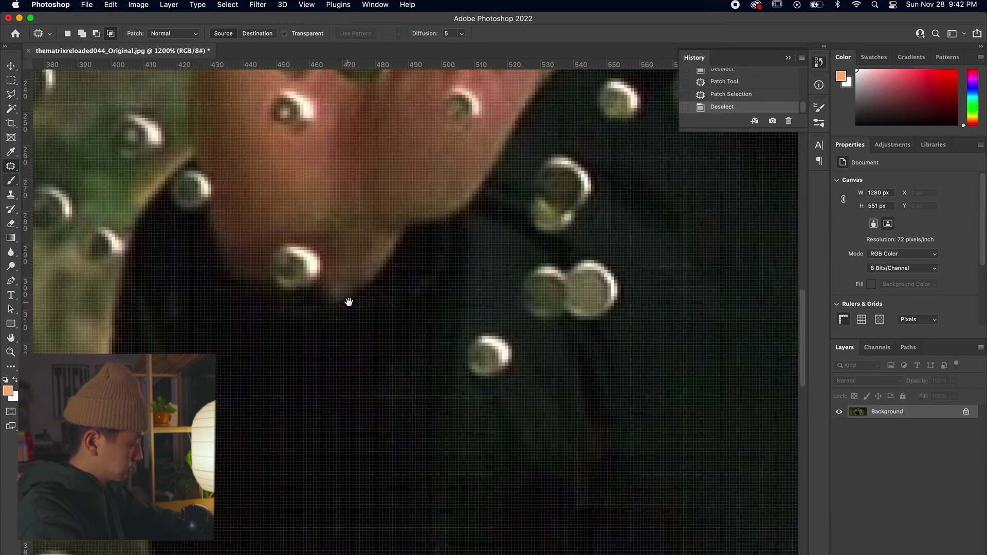
pyautogui.scroll(-1, 348, 302)
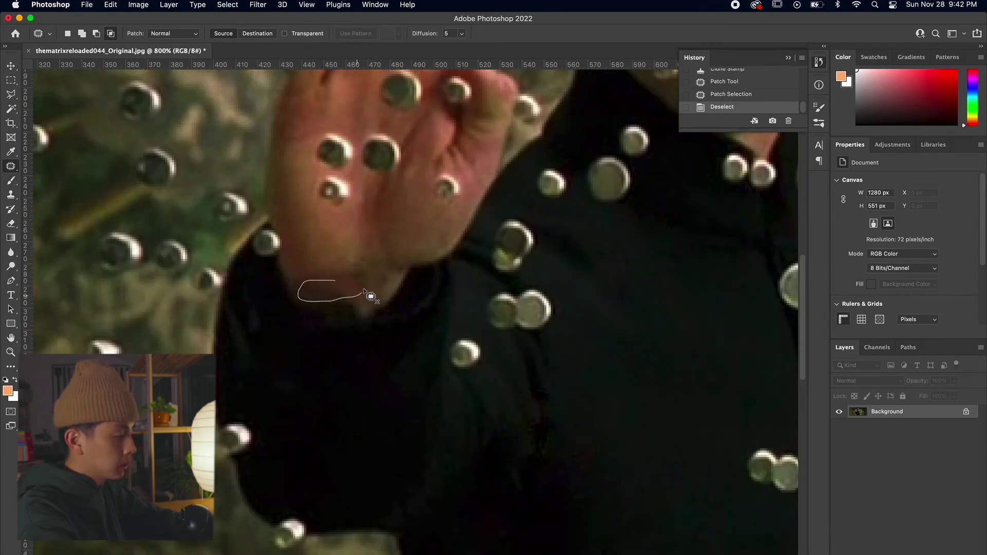
pyautogui.moveTo(364, 289)
pyautogui.mouseDown()
pyautogui.moveTo(337, 281)
pyautogui.moveTo(345, 242)
pyautogui.mouseUp()
pyautogui.press('super+d')
# Step: Refine the leftover mark where the wrist meets the cuff with further Patch tool corrections, deselecting when done
pyautogui.press('super+0')
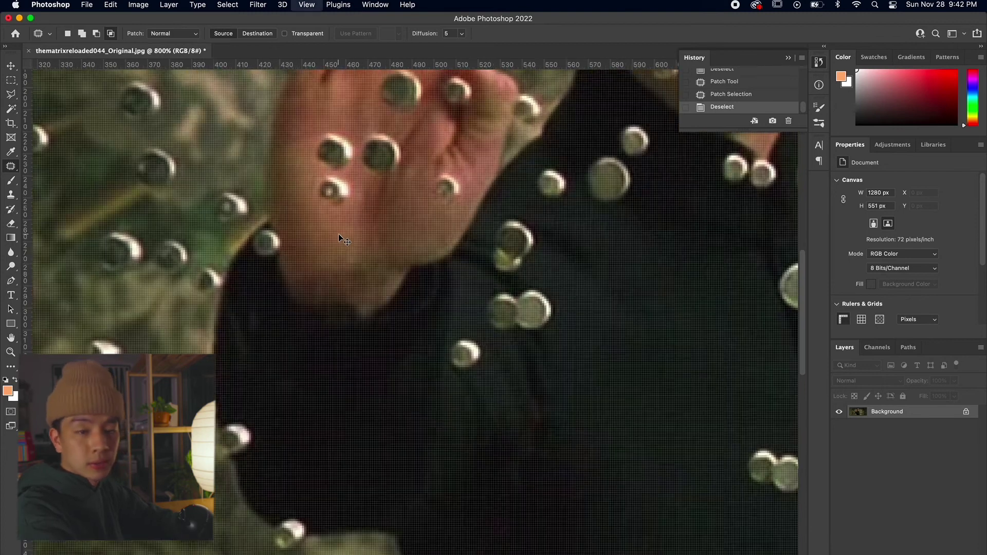
pyautogui.press('super+z')
pyautogui.press('super+z')
pyautogui.press('super+-')
pyautogui.press('super+d')
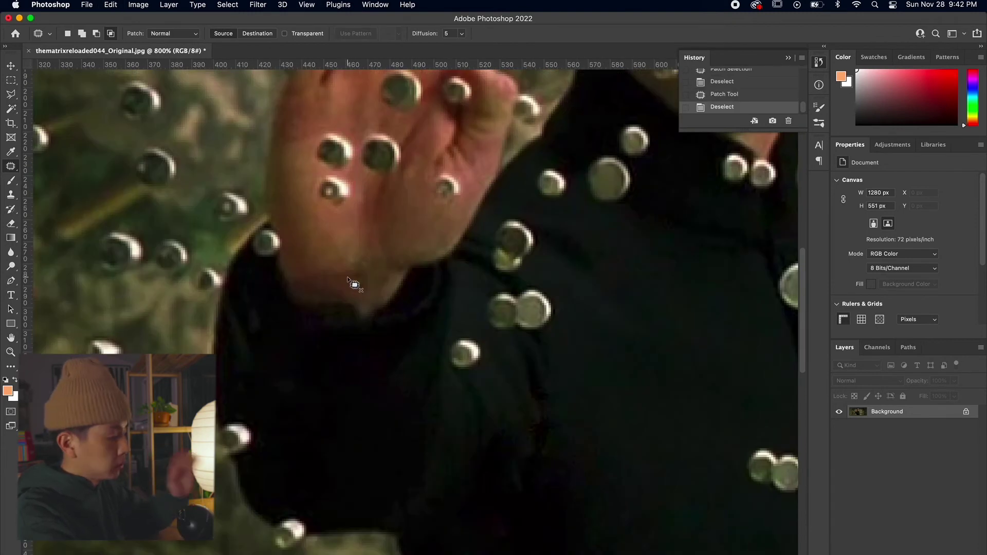
pyautogui.moveTo(354, 280); pyautogui.dragTo(353, 281)
pyautogui.moveTo(357, 287); pyautogui.dragTo(329, 261)
pyautogui.press('super+d')
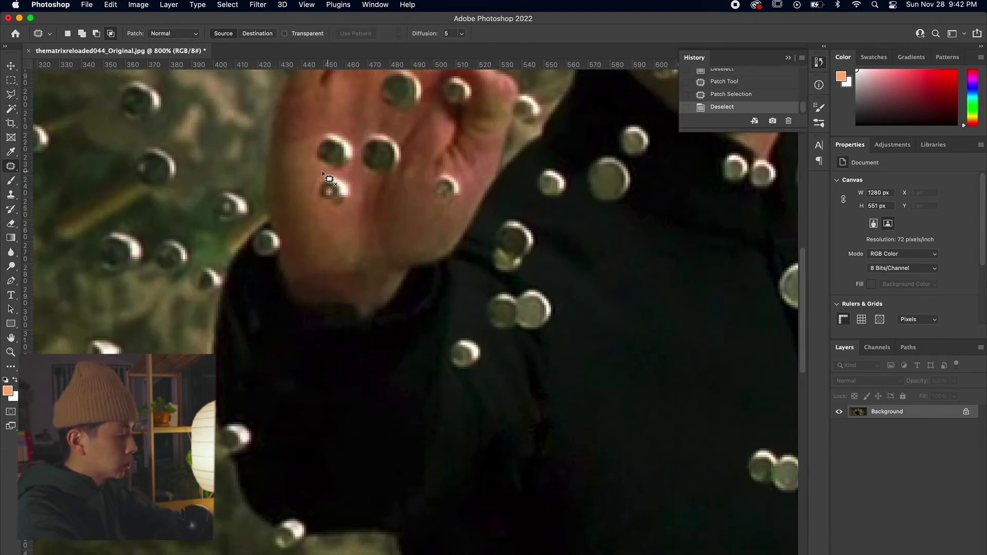
# Step: Patch the small bullet below the palm's bullet pair and the one on the thumb's base with nearby skin, deselecting after each
pyautogui.moveTo(354, 184)
pyautogui.mouseDown()
pyautogui.moveTo(330, 172)
pyautogui.moveTo(347, 220)
pyautogui.mouseUp()
pyautogui.press('super+d')
pyautogui.press('super+-')
pyautogui.press('super+-')
pyautogui.press('super+-')
pyautogui.press('super+plus')
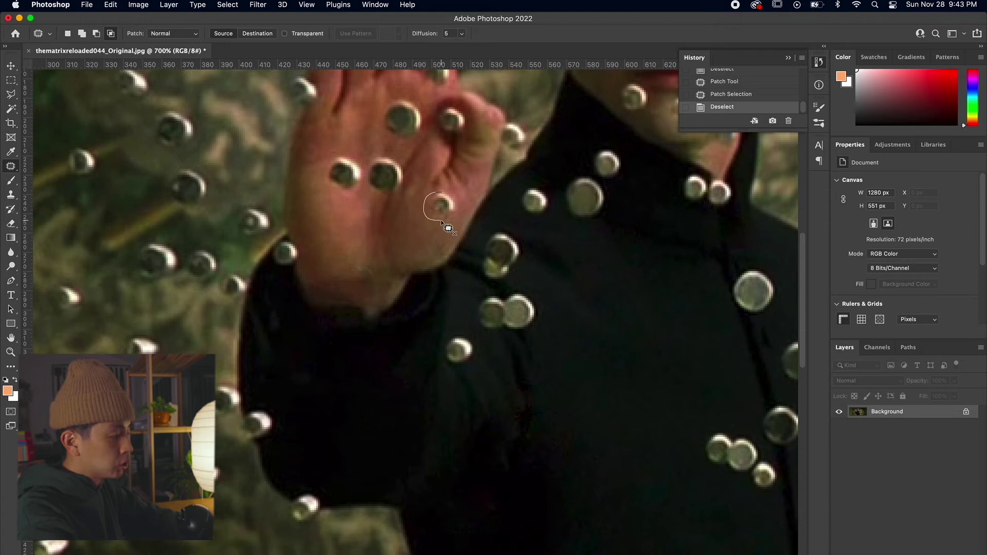
pyautogui.moveTo(456, 206)
pyautogui.mouseDown()
pyautogui.moveTo(440, 193)
pyautogui.moveTo(420, 225)
pyautogui.moveTo(408, 301)
pyautogui.mouseUp()
pyautogui.press('super+d')
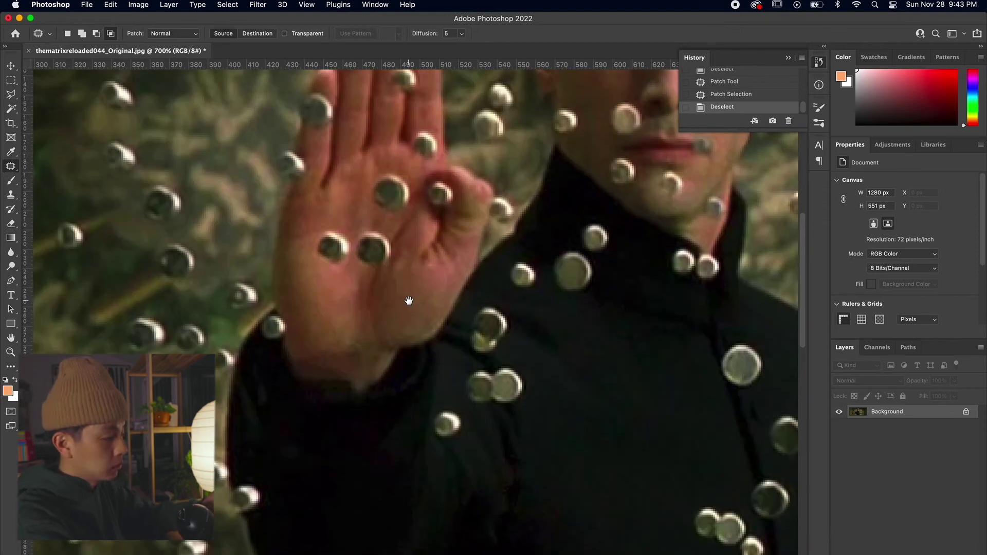
# Step: Patch the bullet at the base of the index finger with clean skin and clear the selection
pyautogui.moveTo(415, 203); pyautogui.dragTo(405, 312)
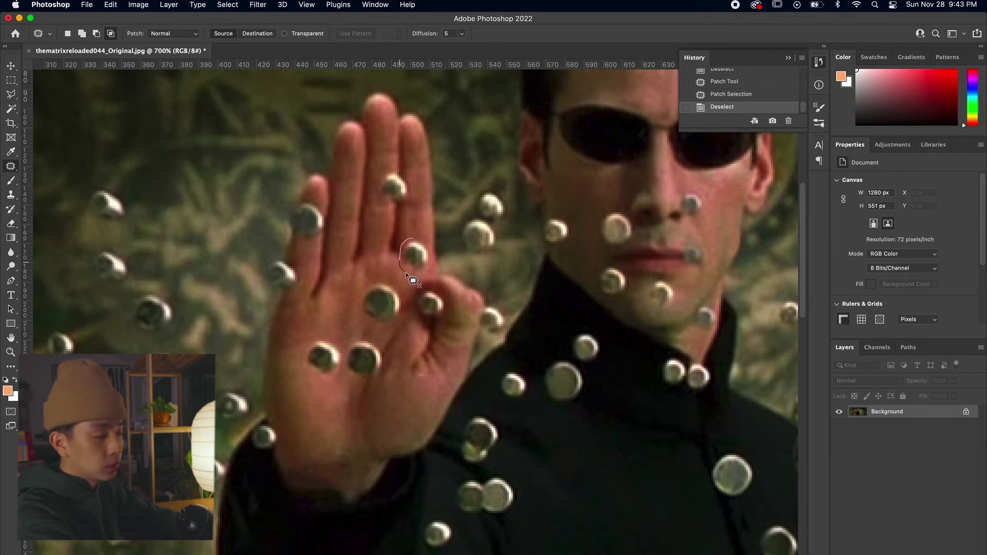
pyautogui.moveTo(422, 240); pyautogui.dragTo(413, 238)
pyautogui.moveTo(422, 254); pyautogui.dragTo(341, 306)
pyautogui.press('super+d')
pyautogui.press('super+d')
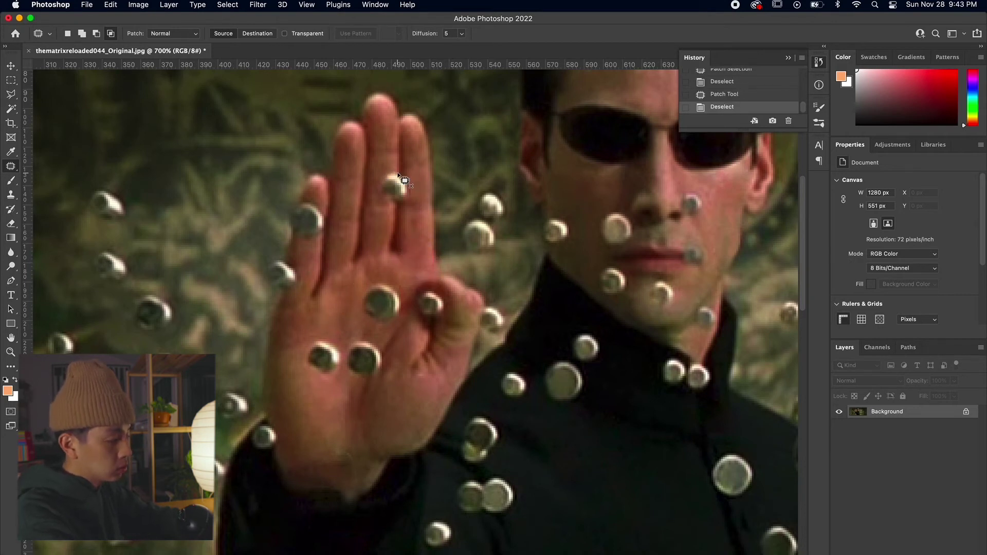
# Step: Patch the bullet on the middle finger with skin from lower on the fingers and deselect
pyautogui.click(397, 175)
pyautogui.press('Return')
pyautogui.moveTo(405, 168)
pyautogui.mouseDown()
pyautogui.moveTo(389, 170)
pyautogui.moveTo(385, 187)
pyautogui.moveTo(409, 205)
pyautogui.moveTo(403, 170)
pyautogui.moveTo(406, 237)
pyautogui.moveTo(406, 223)
pyautogui.mouseUp()
pyautogui.press('super+d')
pyautogui.press('super+minus')
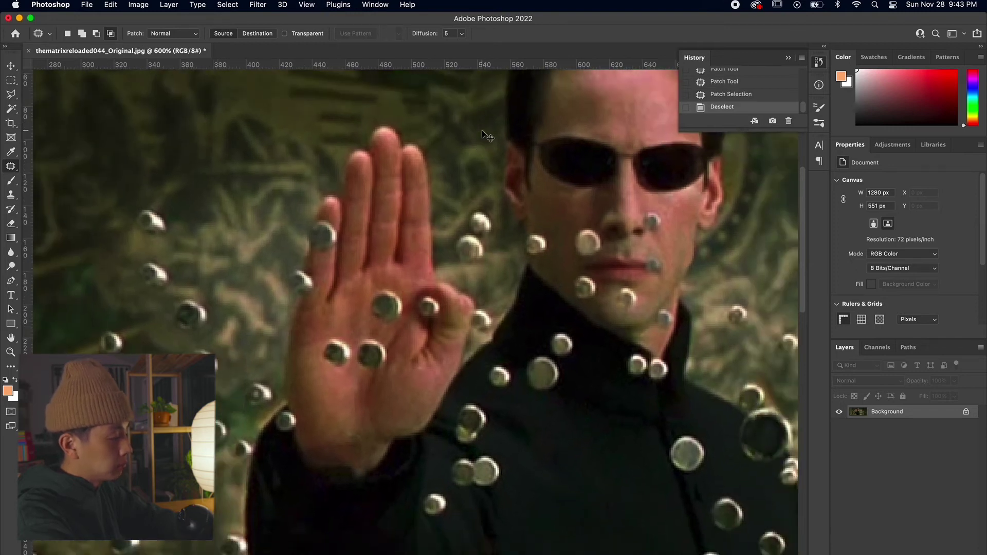
# Step: Compare the middle finger before and after its patch by undoing and restoring the latest edits
pyautogui.press('super+minus')
pyautogui.press('super+minus')
pyautogui.press('super+plus')
pyautogui.press('super+plus')
pyautogui.press('super+plus')
pyautogui.press('super+z')
pyautogui.press('super+z')
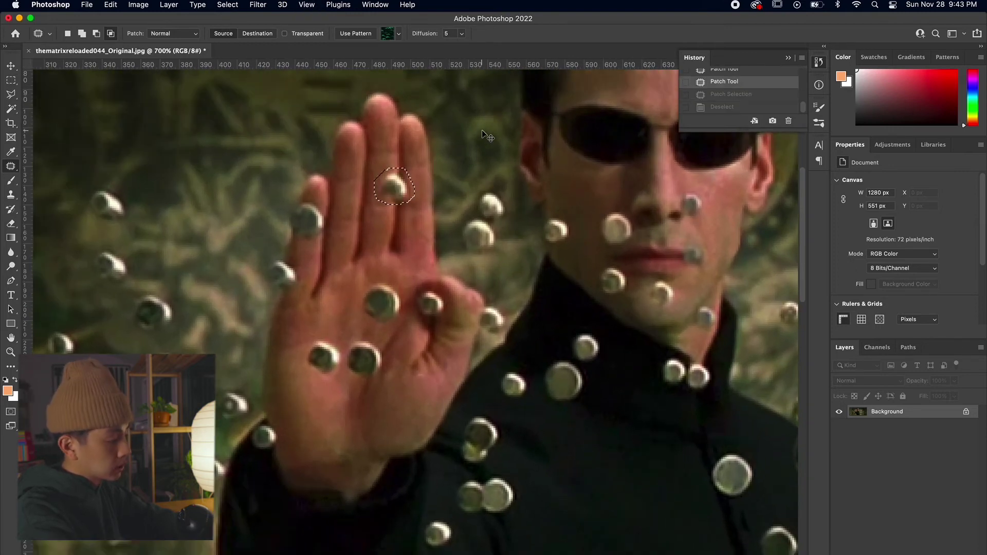
pyautogui.press('super+shift+z')
pyautogui.press('super+shift+z')
# Step: Patch the bullet on the palm's outer edge below the little finger, sampling from further down the edge, and deselect
pyautogui.moveTo(295, 282); pyautogui.dragTo(373, 224)
pyautogui.moveTo(366, 201)
pyautogui.mouseDown()
pyautogui.moveTo(361, 238)
pyautogui.moveTo(372, 208)
pyautogui.mouseUp()
pyautogui.moveTo(363, 218); pyautogui.dragTo(352, 287)
pyautogui.press('super+d')
# Step: Patch the bullet of the palm's lower pair nearest the hand's outer edge with skin just below it, then deselect
pyautogui.press('super+minus')
pyautogui.press('super+minus')
pyautogui.press('super+minus')
pyautogui.press('super+plus')
pyautogui.press('super+plus')
pyautogui.press('super+plus')
pyautogui.moveTo(421, 297); pyautogui.dragTo(285, 262)
pyautogui.moveTo(271, 271); pyautogui.dragTo(280, 302)
pyautogui.press('super+d')
# Step: Clone and patch skin over the other bullet of the palm's lower pair and the large bullet above it, clearing the selections
pyautogui.press('super+plus')
pyautogui.press('super+plus')
pyautogui.press('super+minus')
pyautogui.press('s')
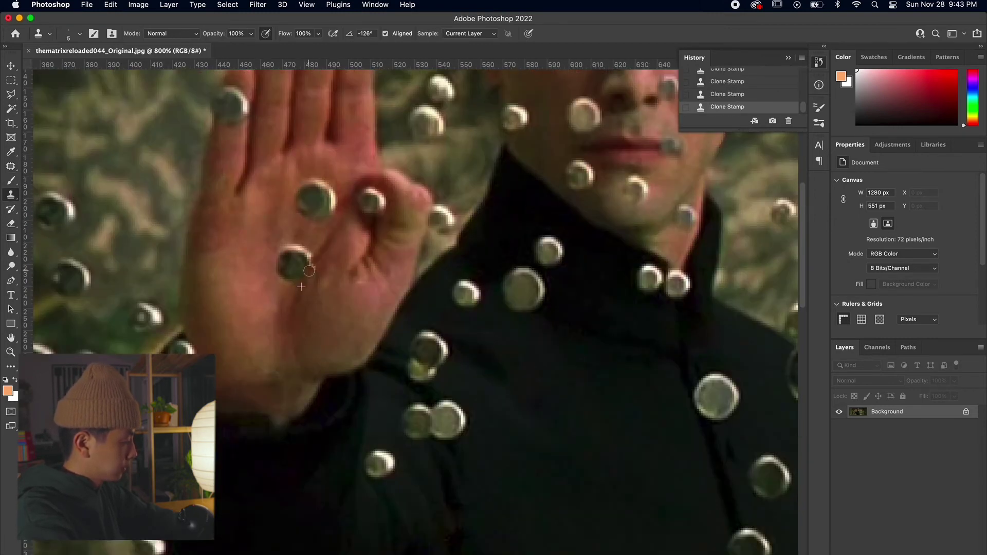
pyautogui.click(11, 166)
pyautogui.moveTo(314, 249); pyautogui.dragTo(294, 303)
pyautogui.press('super+d')
pyautogui.press('super+minus')
pyautogui.moveTo(325, 271); pyautogui.dragTo(303, 303)
pyautogui.press('super+d')
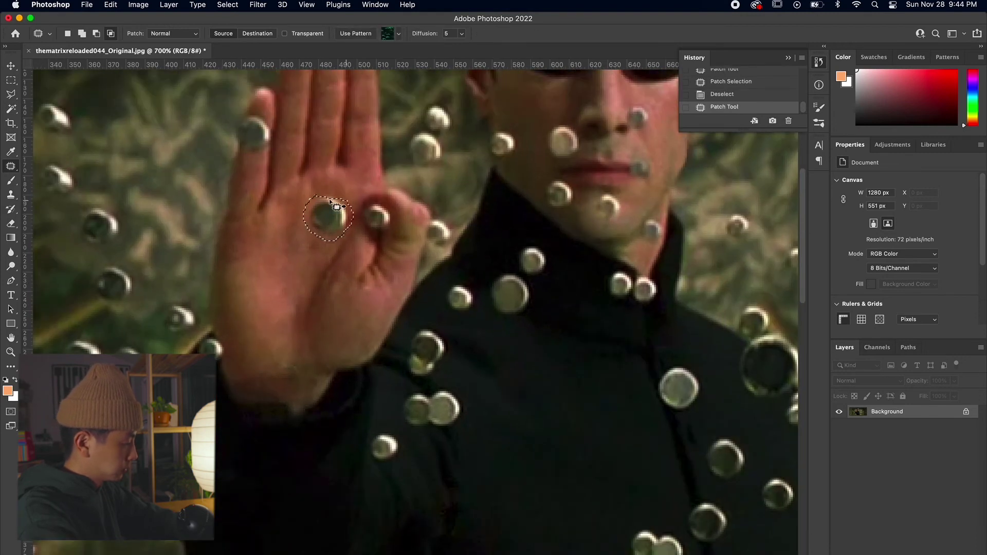
# Step: Clone sampled skin over the bullet on the little finger, undoing the last two strokes
pyautogui.moveTo(241, 174); pyautogui.dragTo(257, 294)
pyautogui.press('super+plus')
pyautogui.press('s')
pyautogui.keyDown('alt'); pyautogui.click(272, 250); pyautogui.keyUp('alt')
pyautogui.moveTo(262, 235)
pyautogui.mouseDown()
pyautogui.moveTo(255, 249)
pyautogui.moveTo(250, 241)
pyautogui.mouseUp()
pyautogui.moveTo(248, 246); pyautogui.dragTo(245, 259)
pyautogui.moveTo(239, 241)
pyautogui.mouseDown()
pyautogui.moveTo(237, 262)
pyautogui.moveTo(252, 232)
pyautogui.mouseUp()
pyautogui.press('super+z')
pyautogui.press('super+z')
# Step: Reduce the brush size, patch the leftover mark on the little finger with adjacent skin, and return to the Clone Stamp tool
pyautogui.press('[')
pyautogui.press('[')
pyautogui.press('[')
pyautogui.press('[')
pyautogui.click(11, 166)
pyautogui.press('super+d')
pyautogui.moveTo(251, 234)
pyautogui.mouseDown()
pyautogui.moveTo(257, 275)
pyautogui.moveTo(240, 251)
pyautogui.mouseUp()
pyautogui.click(12, 194)
pyautogui.press('super+minus')
pyautogui.press('super+minus')
pyautogui.press('super+minus')
pyautogui.press('super+minus')
pyautogui.press('super+minus')
pyautogui.press('super+minus')
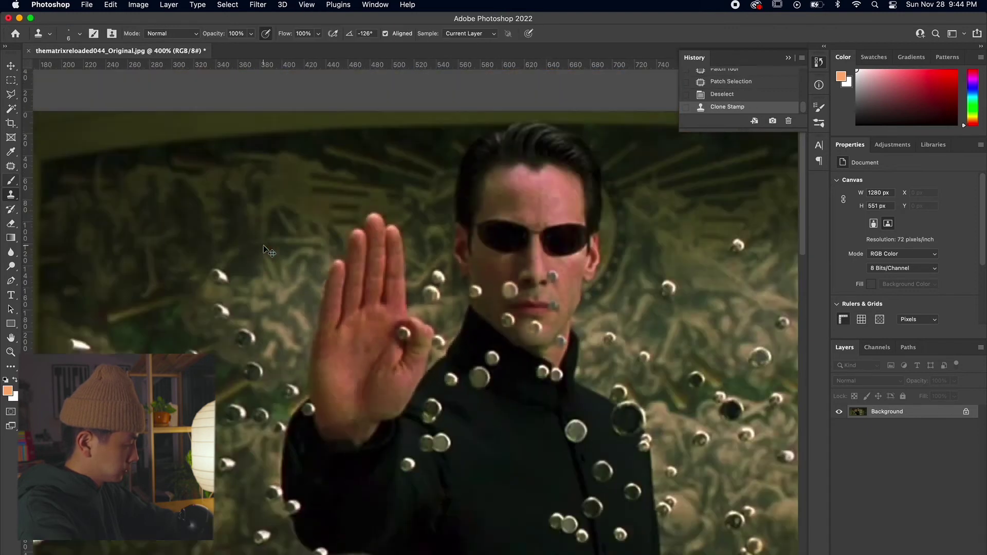
# Step: Patch a bullet on the upper coat near the collar with nearby dark fabric, then deselect
pyautogui.press('super+plus')
pyautogui.press('super+plus')
pyautogui.click(711, 96)
pyautogui.press('super+plus')
pyautogui.press('super+plus')
pyautogui.press('super+plus')
pyautogui.press('j')
pyautogui.moveTo(308, 216); pyautogui.dragTo(354, 247)
pyautogui.press('super+d')
# Step: Fill the two bullets on the shoulder beside the hand using Content-Aware at 100% opacity, clearing each selection
pyautogui.moveTo(300, 238); pyautogui.dragTo(305, 236)
pyautogui.hotkey('shift', 'BackSpace')
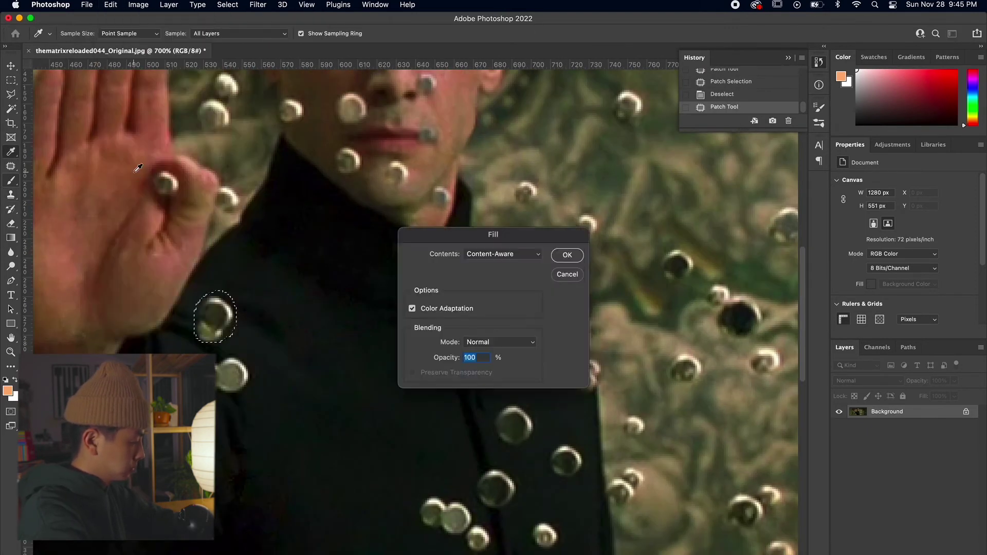
pyautogui.press('Return')
pyautogui.press('super+d')
pyautogui.moveTo(238, 353)
pyautogui.mouseDown()
pyautogui.moveTo(231, 400)
pyautogui.moveTo(238, 353)
pyautogui.mouseUp()
pyautogui.hotkey('shift', 'BackSpace')
pyautogui.press('Return')
pyautogui.press('super+d')
pyautogui.press('super+d')
pyautogui.press('super+minus')
pyautogui.press('super+minus')
pyautogui.press('super+minus')
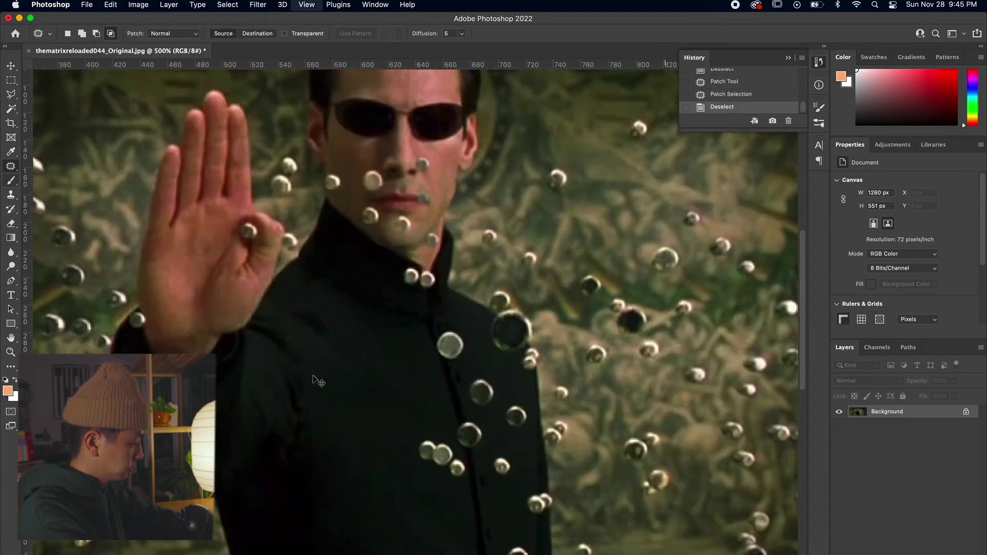
# Step: Clone sampled coat fabric over the bullet at the button seam on the chest
pyautogui.press('super+plus')
pyautogui.press('super+plus')
pyautogui.moveTo(449, 398)
pyautogui.mouseDown()
pyautogui.moveTo(478, 283)
pyautogui.moveTo(355, 299)
pyautogui.mouseUp()
pyautogui.press('super+plus')
pyautogui.press('s')
pyautogui.keyDown('alt'); pyautogui.click(367, 254); pyautogui.keyUp('alt')
pyautogui.click(364, 248)
pyautogui.click(362, 244)
pyautogui.click(360, 241)
# Step: Patch the bullets around the button seam on the coat front with clean fabric, deselecting after each patch
pyautogui.click(11, 166)
pyautogui.moveTo(383, 209); pyautogui.dragTo(384, 210)
pyautogui.moveTo(390, 237); pyautogui.dragTo(353, 275)
pyautogui.press('super+d')
pyautogui.moveTo(417, 249)
pyautogui.mouseDown()
pyautogui.moveTo(317, 231)
pyautogui.moveTo(329, 263)
pyautogui.mouseUp()
pyautogui.moveTo(326, 289)
pyautogui.mouseDown()
pyautogui.moveTo(303, 308)
pyautogui.moveTo(303, 379)
pyautogui.moveTo(313, 329)
pyautogui.mouseUp()
pyautogui.moveTo(324, 360); pyautogui.dragTo(313, 315)
pyautogui.press('super+d')
# Step: Patch the remaining bullets of the group on the middle of the coat with plain fabric, clearing each selection
pyautogui.moveTo(344, 381); pyautogui.dragTo(366, 401)
pyautogui.press('super+d')
pyautogui.moveTo(267, 258); pyautogui.dragTo(339, 301)
pyautogui.press('super+d')
pyautogui.press('super+minus')
pyautogui.press('super+minus')
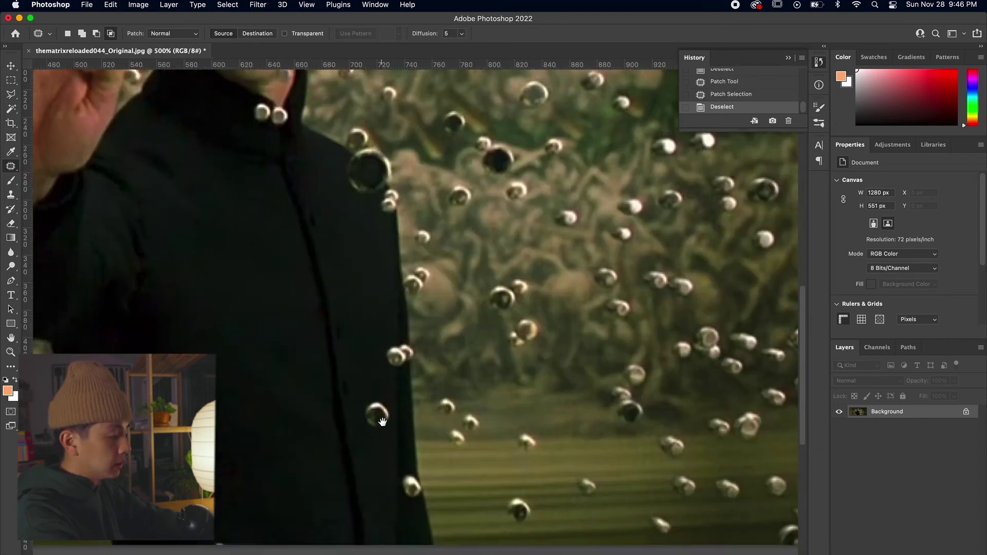
# Step: Patch the bullet beside the lower button seam with coat fabric from above it, then deselect
pyautogui.press('super+plus')
pyautogui.press('super+plus')
pyautogui.moveTo(310, 397); pyautogui.dragTo(312, 399)
pyautogui.moveTo(302, 414); pyautogui.dragTo(304, 288)
pyautogui.press('super+d')
pyautogui.moveTo(223, 506)
pyautogui.mouseDown()
pyautogui.moveTo(463, 378)
pyautogui.moveTo(515, 372)
pyautogui.mouseUp()
pyautogui.press('super+d')
# Step: Clone dark coat fabric over the bullets along the coat's lower edge, sampling just below each spot
pyautogui.press('s')
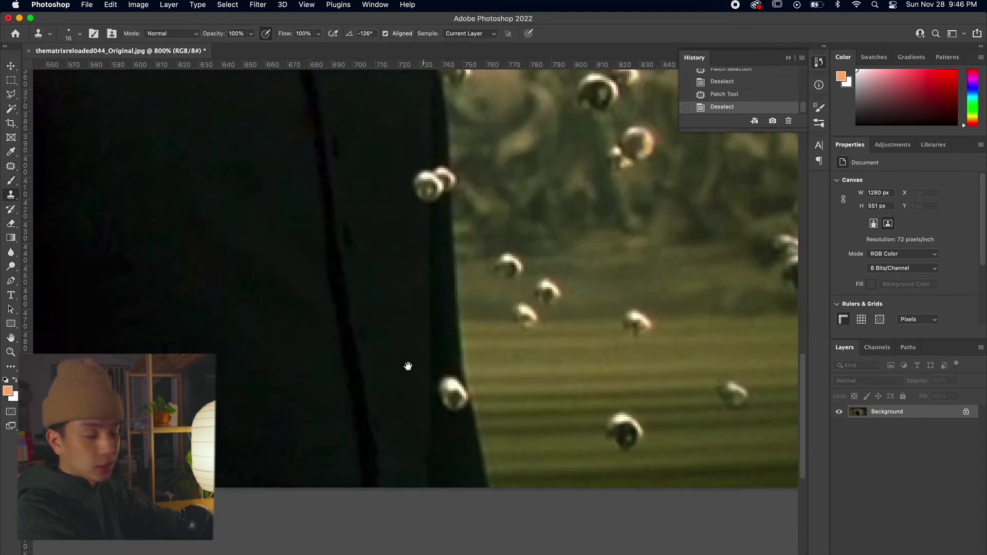
pyautogui.moveTo(408, 365); pyautogui.dragTo(389, 365)
pyautogui.keyDown('alt'); pyautogui.click(437, 436); pyautogui.keyUp('alt')
pyautogui.moveTo(431, 392); pyautogui.dragTo(432, 410)
pyautogui.press('super+minus')
pyautogui.moveTo(405, 241); pyautogui.dragTo(405, 363)
pyautogui.press('super+plus')
pyautogui.keyDown('alt'); pyautogui.click(404, 366); pyautogui.keyUp('alt')
pyautogui.moveTo(408, 320); pyautogui.dragTo(405, 337)
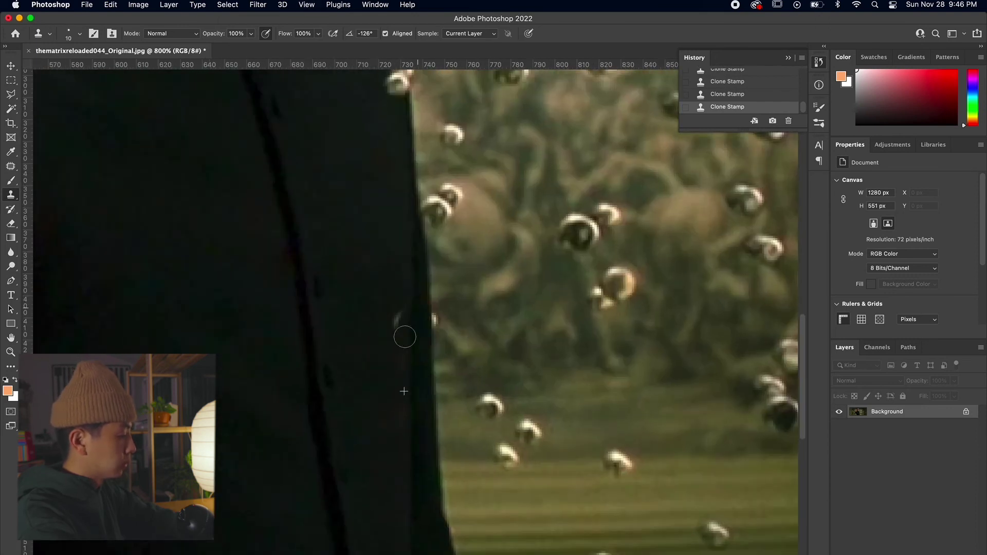
# Step: Patch two remaining spots around the coat with adjacent clean texture, deselecting after each
pyautogui.press('super+minus')
pyautogui.press('super+minus')
pyautogui.moveTo(389, 223)
pyautogui.mouseDown()
pyautogui.moveTo(339, 335)
pyautogui.moveTo(376, 358)
pyautogui.moveTo(365, 351)
pyautogui.mouseUp()
pyautogui.press('super+plus')
pyautogui.press('super+plus')
pyautogui.press('j')
pyautogui.moveTo(370, 352); pyautogui.dragTo(400, 382)
pyautogui.press('super+d')
pyautogui.press('super+minus')
pyautogui.press('super+minus')
pyautogui.press('super+minus')
pyautogui.press('super+minus')
pyautogui.press('super+minus')
pyautogui.press('super+plus')
pyautogui.press('super+plus')
pyautogui.press('super+plus')
pyautogui.moveTo(389, 293); pyautogui.dragTo(391, 291)
pyautogui.moveTo(394, 292); pyautogui.dragTo(437, 284)
pyautogui.press('super+d')
# Step: Patch the bullet near the lower edge of the background ledge with adjacent ledge texture, then deselect
pyautogui.press('super+minus')
pyautogui.press('super+minus')
pyautogui.press('super+minus')
pyautogui.press('super+minus')
pyautogui.press('super+plus')
pyautogui.press('super+plus')
pyautogui.press('super+plus')
pyautogui.press('super+plus')
pyautogui.moveTo(311, 398); pyautogui.dragTo(457, 340)
pyautogui.moveTo(351, 389); pyautogui.dragTo(353, 387)
pyautogui.moveTo(362, 386); pyautogui.dragTo(315, 383)
pyautogui.press('super+d')
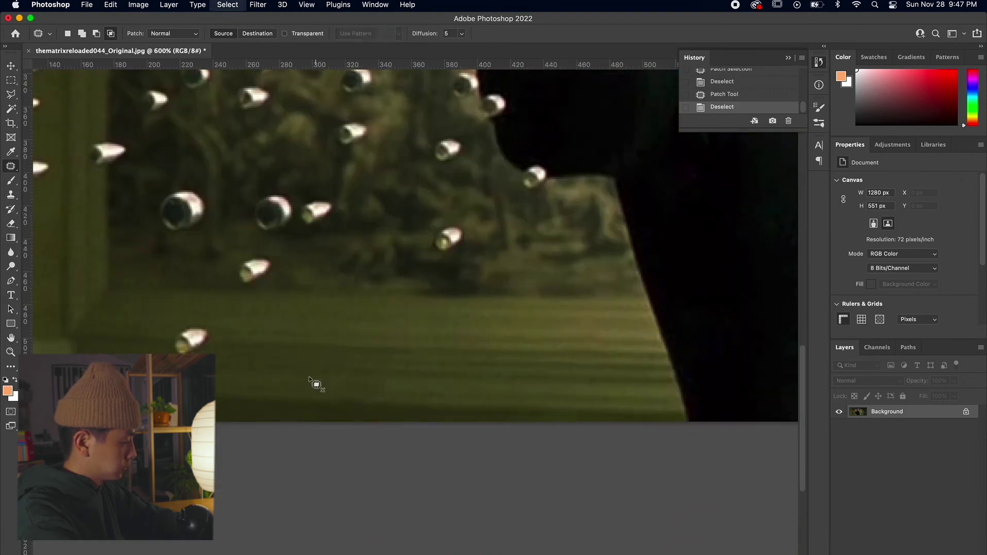
# Step: Patch the bullet near the ledge's far end by the picture frame with ledge texture beside it, then deselect
pyautogui.moveTo(175, 343)
pyautogui.mouseDown()
pyautogui.moveTo(176, 334)
pyautogui.moveTo(237, 334)
pyautogui.mouseUp()
pyautogui.press('super+d')
pyautogui.press('super+minus')
pyautogui.press('super+plus')
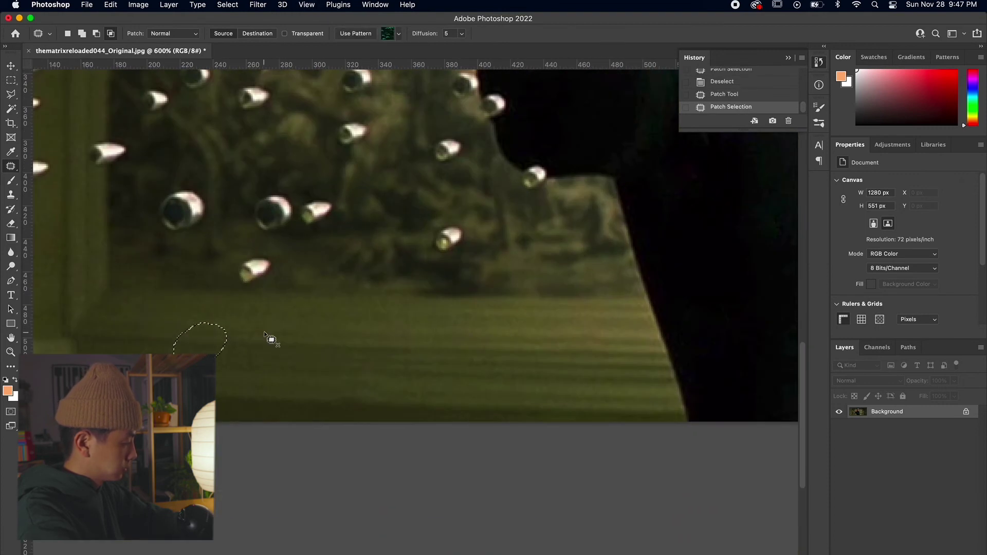
pyautogui.press('super+d')
# Step: Compare the original still with the retouched version at full view by switching repeatedly between the first and last history states
pyautogui.press('super+0')
pyautogui.press('super+plus')
pyautogui.press('super+plus')
pyautogui.press('super+plus')
pyautogui.press('super+plus')
pyautogui.press('super+minus')
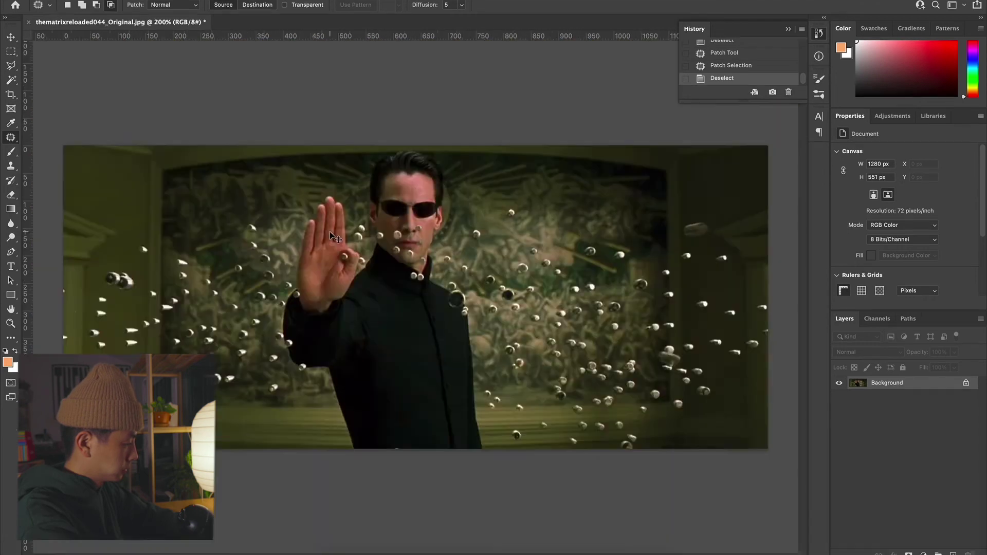
pyautogui.scroll(3, 742, 101)
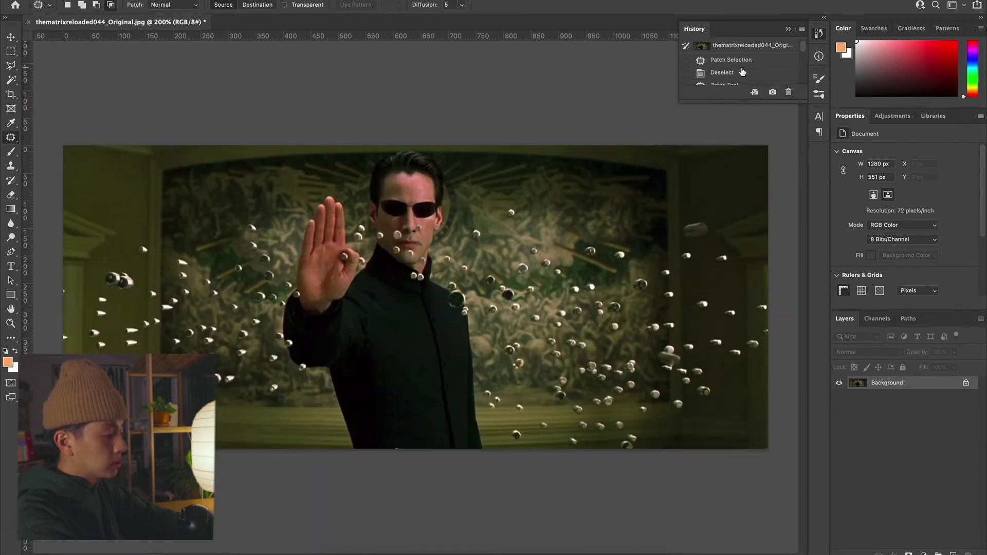
pyautogui.click(699, 47)
pyautogui.scroll(-3, 708, 76)
pyautogui.click(709, 80)
pyautogui.scroll(5, 741, 71)
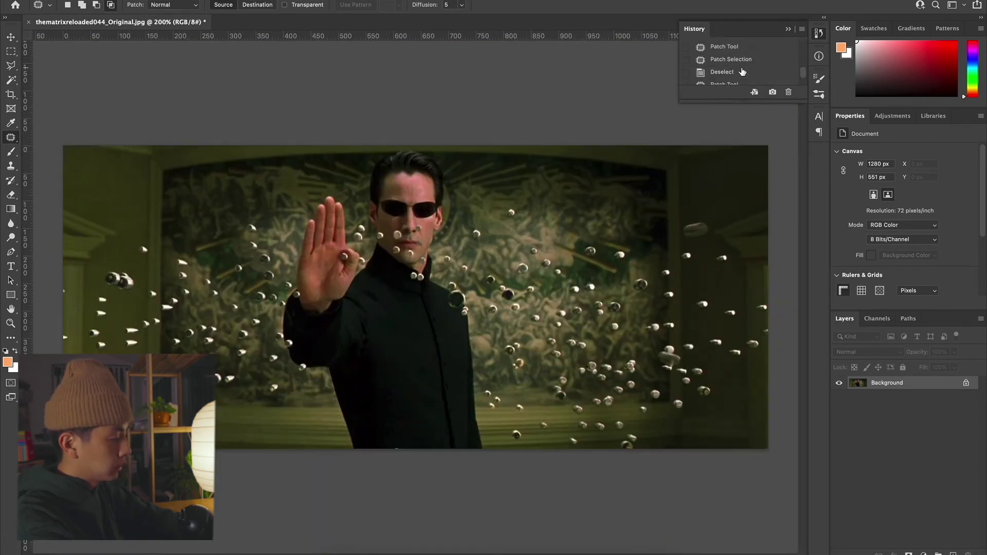
pyautogui.click(700, 50)
pyautogui.scroll(-5, 707, 61)
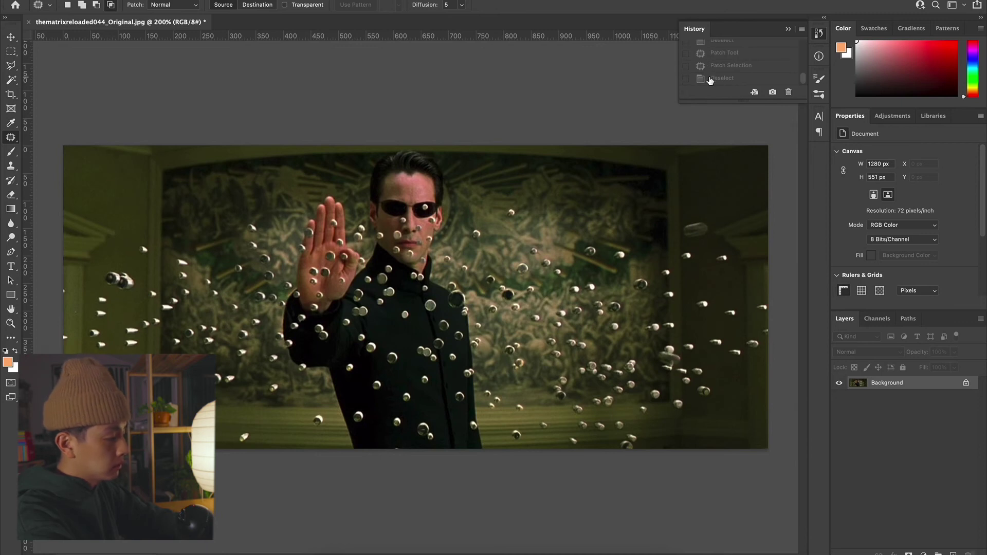
pyautogui.click(710, 78)
pyautogui.scroll(3, 729, 69)
pyautogui.click(700, 48)
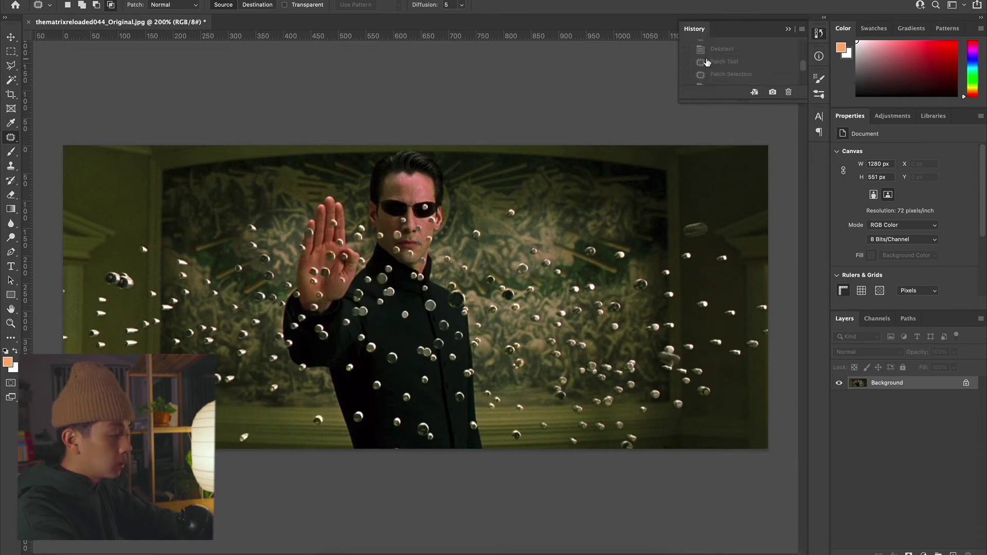
pyautogui.scroll(-3, 706, 67)
pyautogui.click(710, 80)
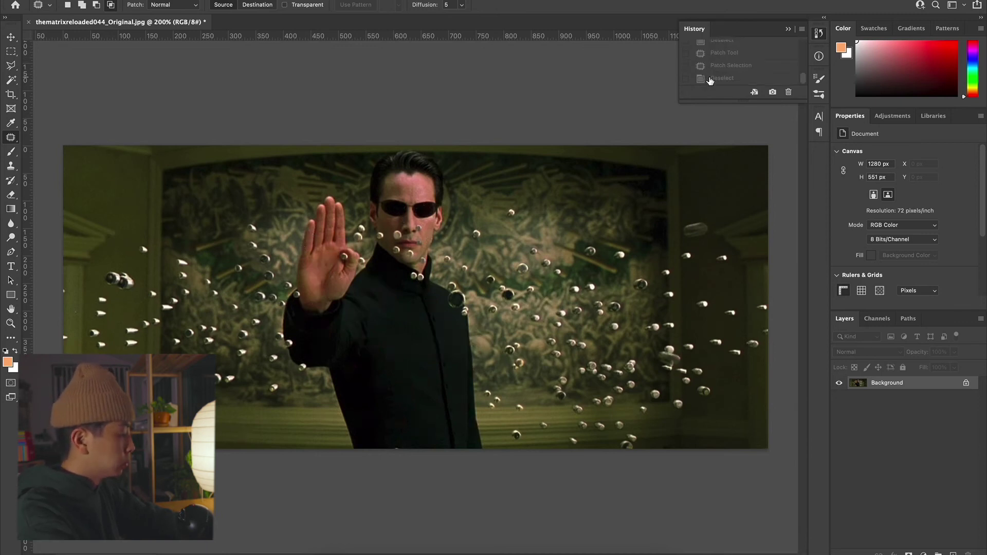
pyautogui.click(710, 78)
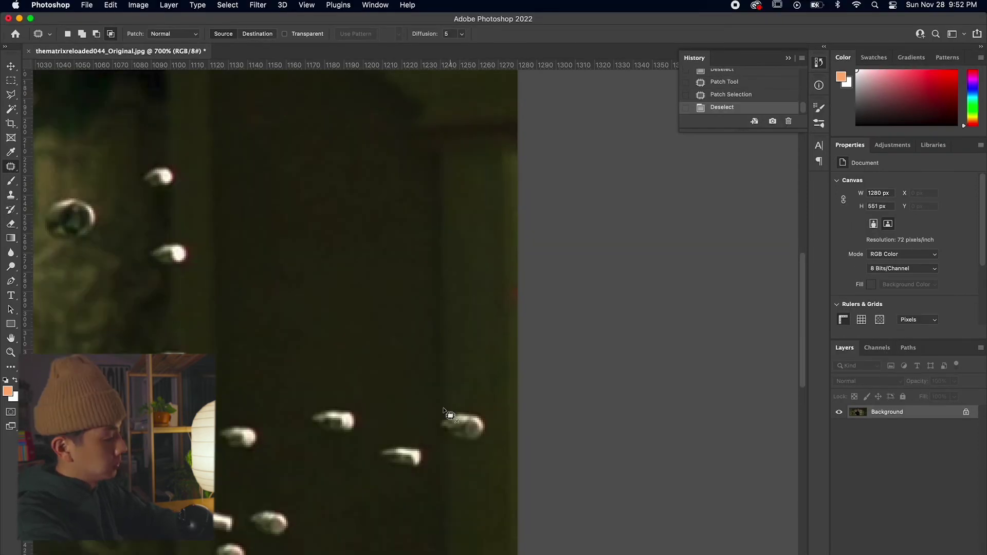
# Step: Patch the bullet low on the background ledge beside the coat with neighbouring ledge texture
pyautogui.scroll(-5, 336, 229)
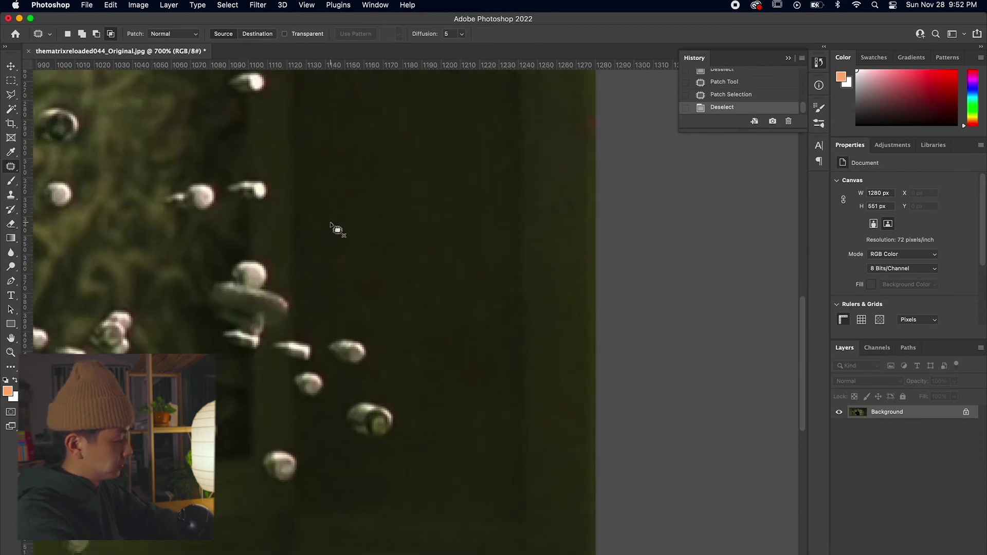
pyautogui.hscroll(-10, 370, 253)
pyautogui.moveTo(281, 369); pyautogui.dragTo(271, 383)
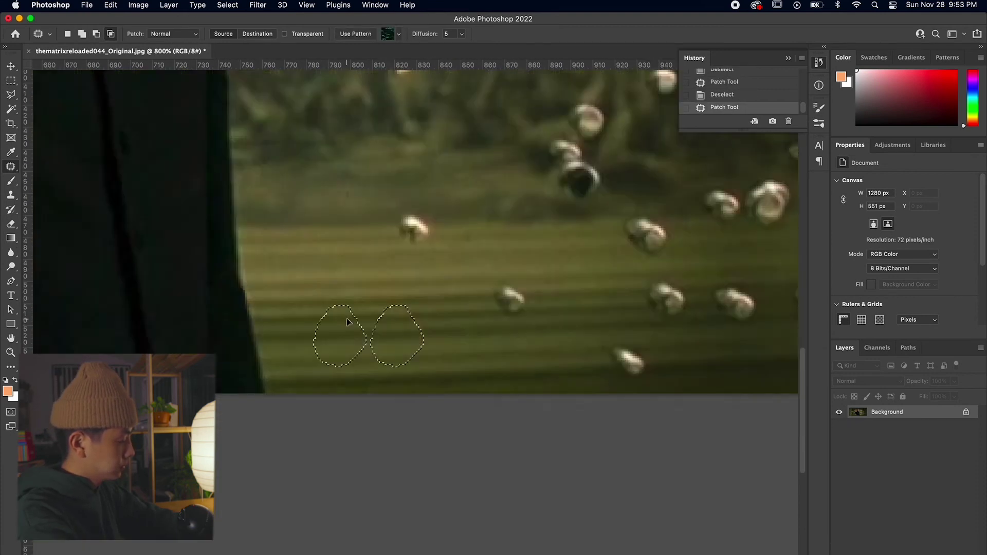
pyautogui.scroll(-5, 519, 405)
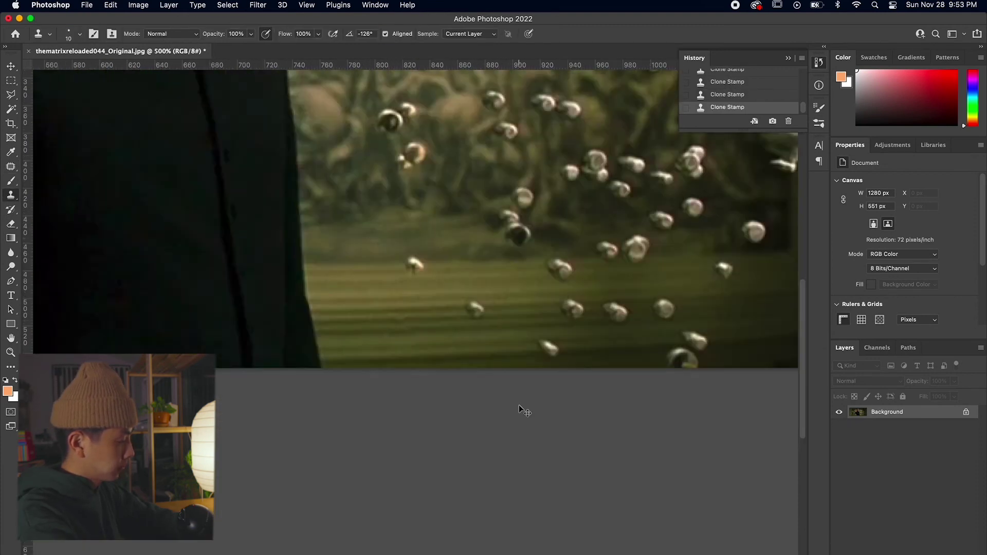
# Step: Clone skin over the bullet on the cheek beside the nose
pyautogui.scroll(5, 494, 396)
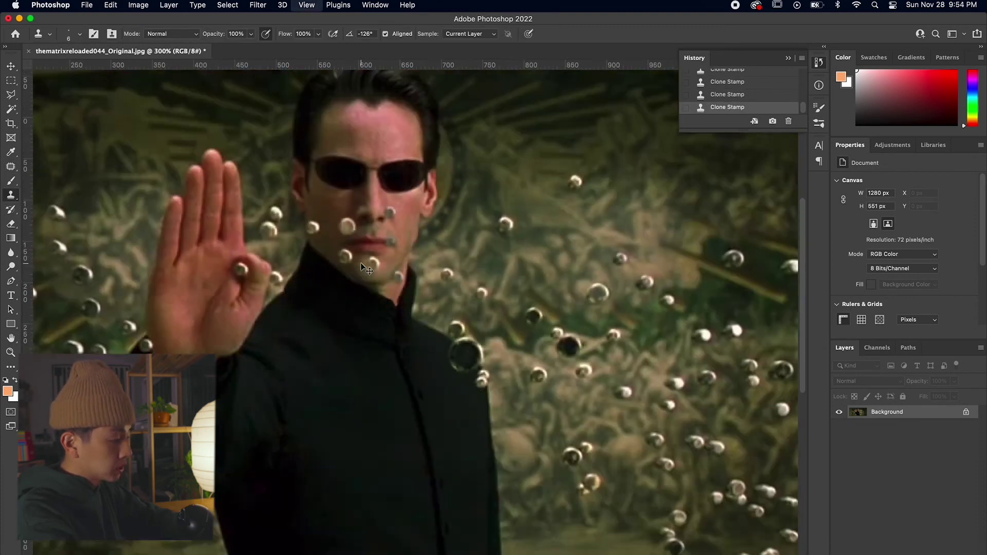
pyautogui.press('super+d')
pyautogui.press('s')
pyautogui.press('super+plus')
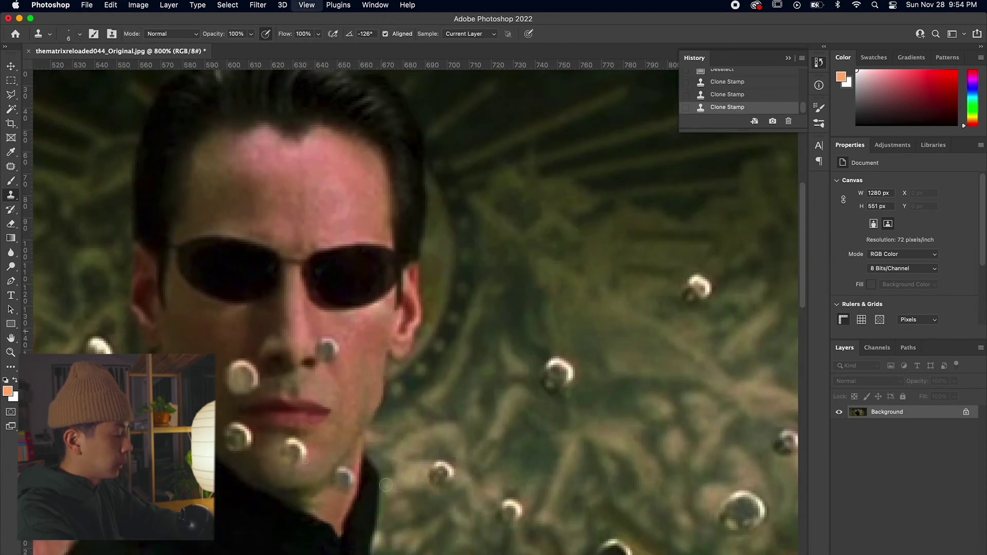
pyautogui.click(338, 348)
pyautogui.press('super+minus')
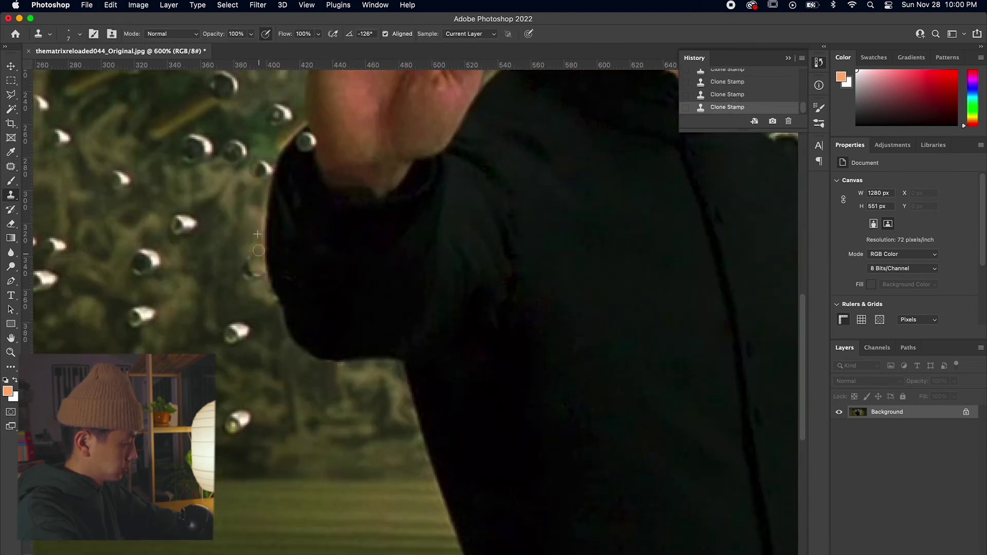
# Step: Patch the small spot in the mural beside the large round bullet, then deselect
pyautogui.moveTo(427, 284); pyautogui.dragTo(430, 287)
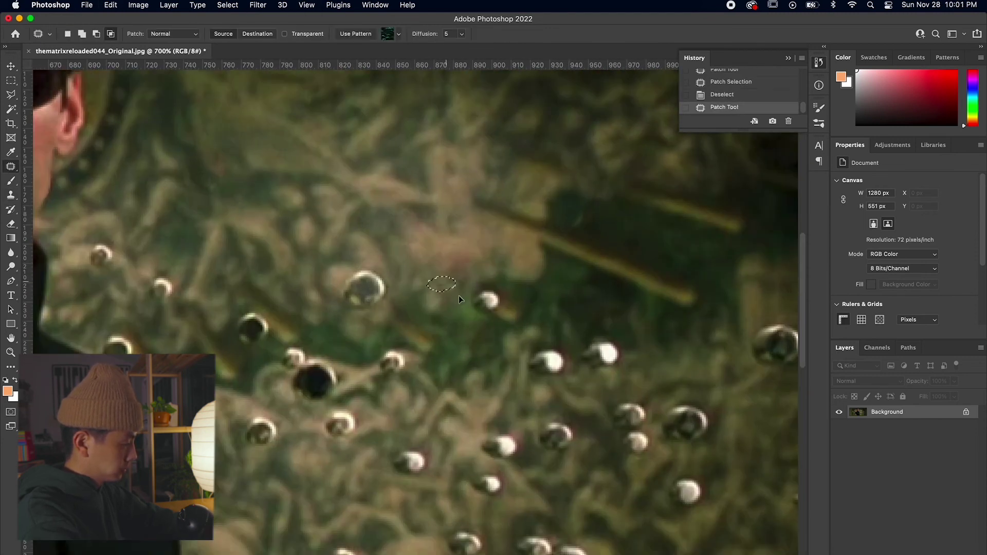
pyautogui.press('super+d')
pyautogui.press('super+minus')
pyautogui.press('super+minus')
pyautogui.press('super+minus')
# Step: Patch two more spots in the mural background, deselecting after each
pyautogui.moveTo(371, 255); pyautogui.dragTo(395, 265)
pyautogui.press('super+d')
pyautogui.moveTo(566, 226)
pyautogui.mouseDown()
pyautogui.moveTo(606, 236)
pyautogui.moveTo(555, 224)
pyautogui.mouseUp()
pyautogui.press('super+d')
pyautogui.press('super+plus')
pyautogui.press('super+plus')
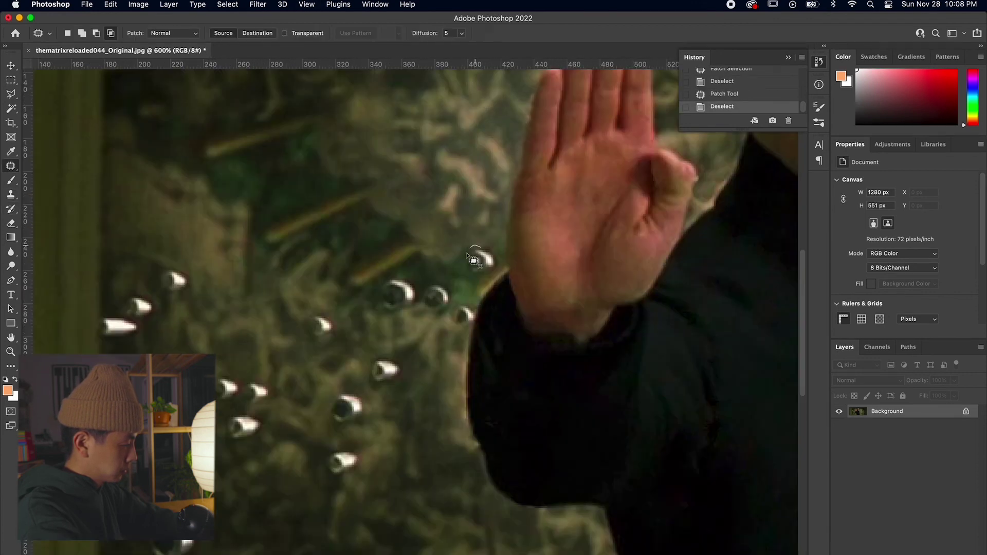
# Step: Try to patch the bullet beside the wrist with mural texture above it, and undo the patch
pyautogui.moveTo(482, 247)
pyautogui.mouseDown()
pyautogui.moveTo(476, 275)
pyautogui.moveTo(496, 263)
pyautogui.mouseUp()
pyautogui.moveTo(481, 260); pyautogui.dragTo(427, 218)
pyautogui.press('super+d')
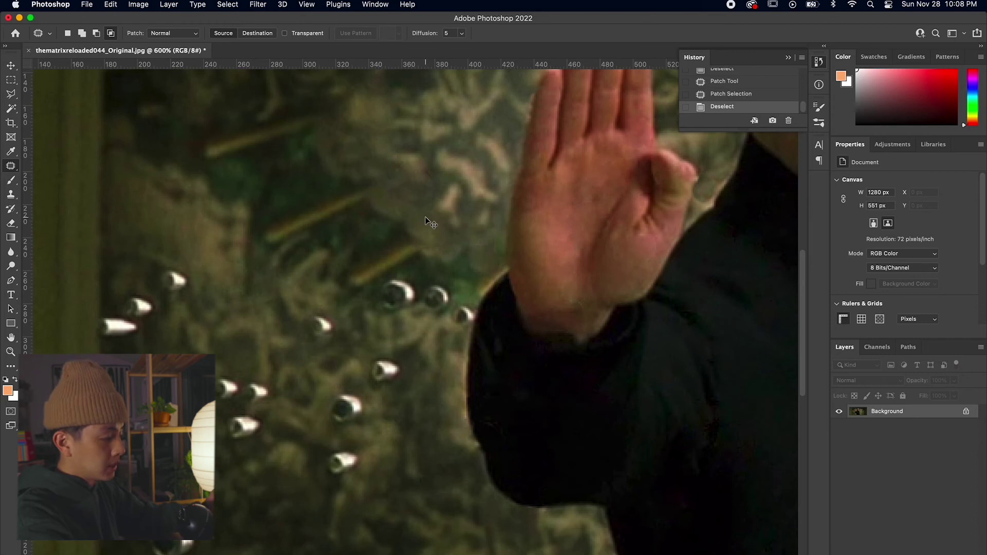
pyautogui.press('super+z')
pyautogui.press('super+z')
pyautogui.press('super+d')
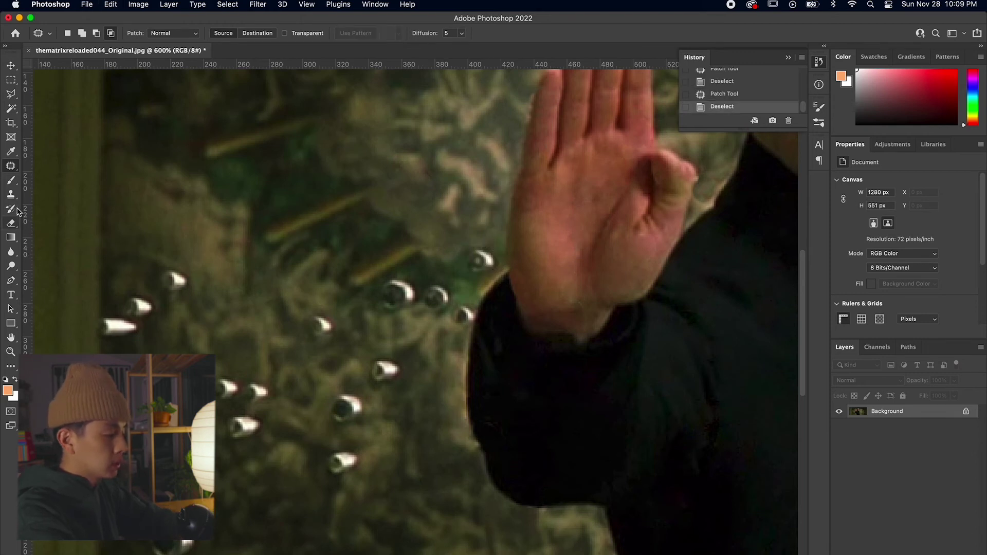
# Step: Enlarge the Clone Stamp brush to 6 px and clone green mural texture over the dark side of the bullet beside the wrist
pyautogui.click(11, 195)
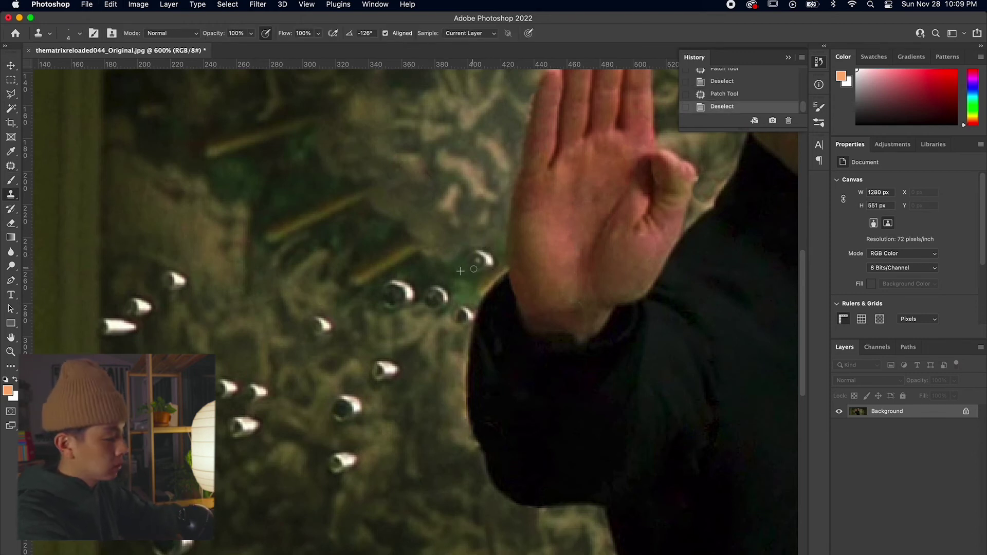
pyautogui.click(475, 269)
pyautogui.press(']')
pyautogui.press(']')
pyautogui.press('super+plus')
pyautogui.press('super+plus')
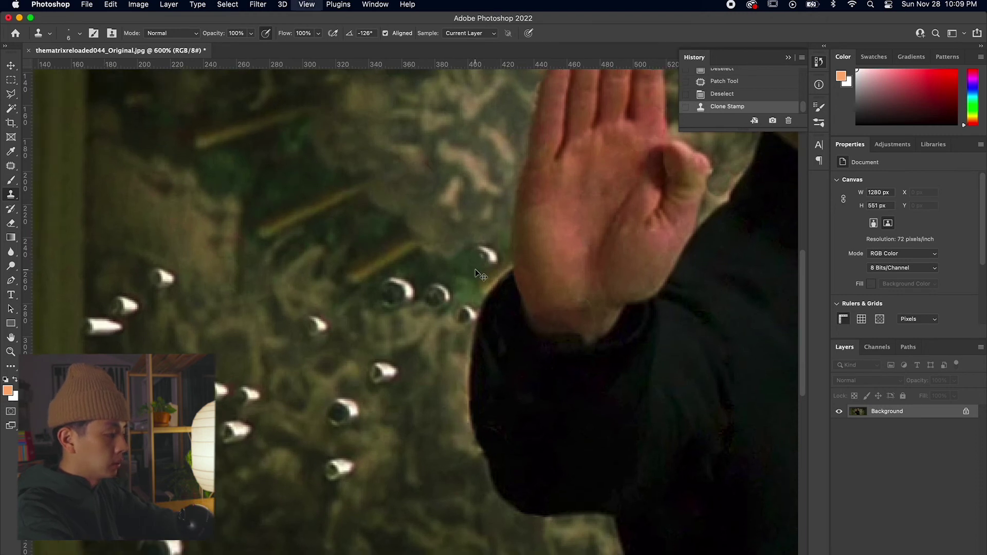
pyautogui.moveTo(474, 270); pyautogui.dragTo(406, 290)
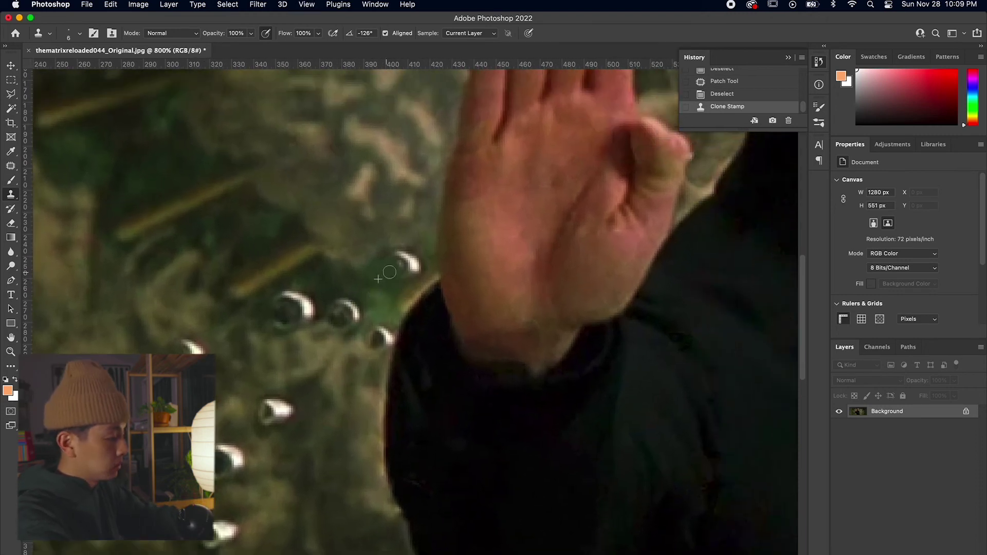
pyautogui.click(388, 271)
pyautogui.click(394, 268)
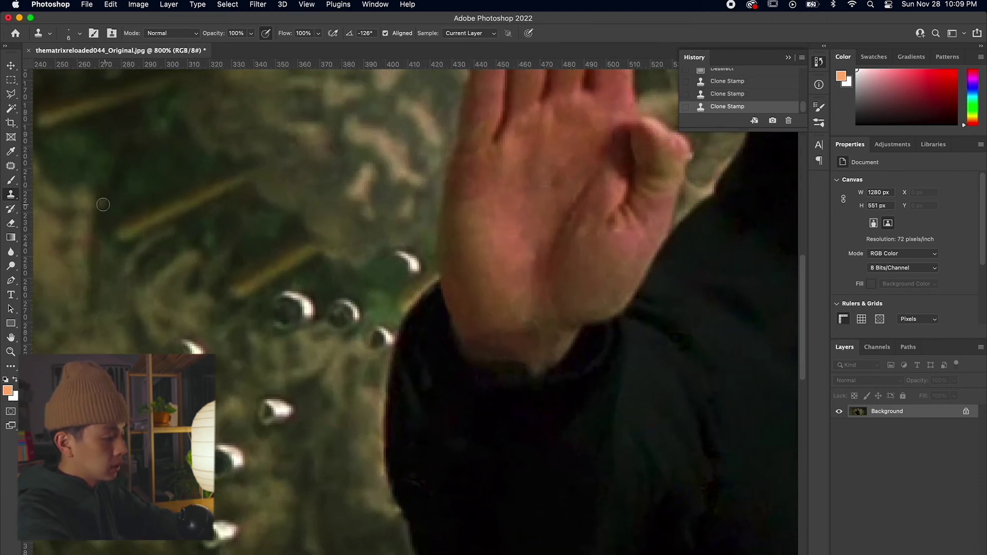
# Step: Patch the rest of the bullet beside the wrist with mural texture from just above it, then deselect
pyautogui.press('j')
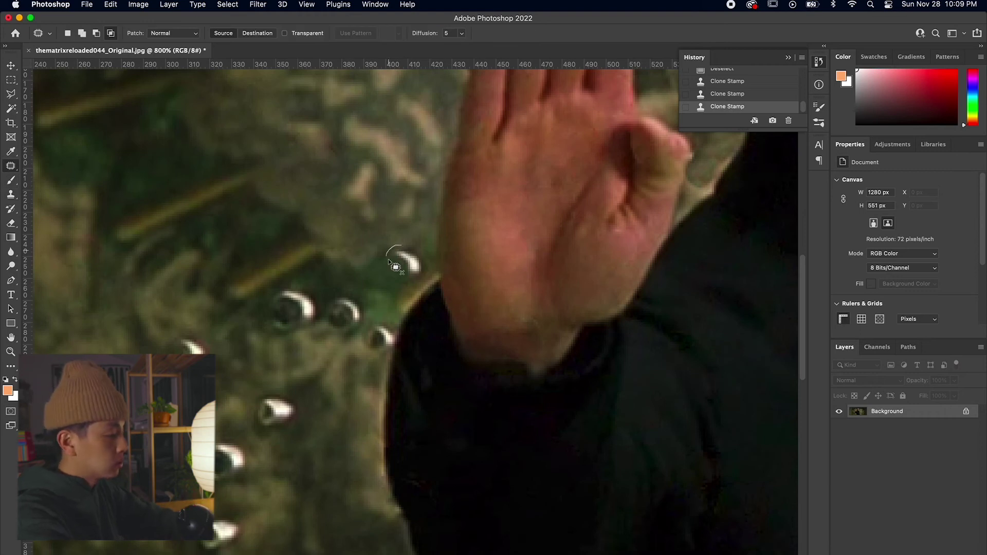
pyautogui.moveTo(424, 249); pyautogui.dragTo(424, 251)
pyautogui.moveTo(417, 257); pyautogui.dragTo(389, 223)
pyautogui.hotkey('ctrl', 'd')
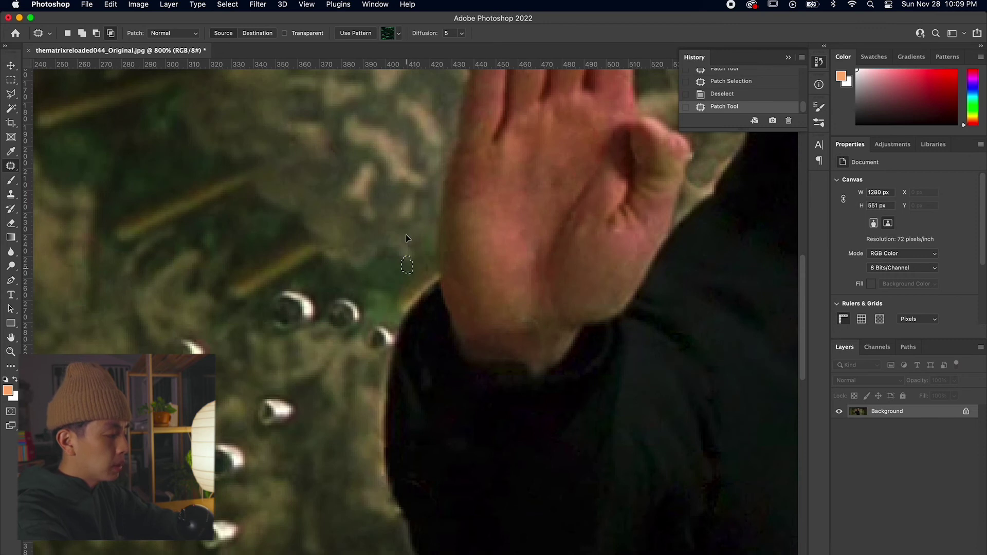
# Step: Patch the leftover mark in the green mural area beside the wrist, then deselect
pyautogui.scroll(-4, 409, 215)
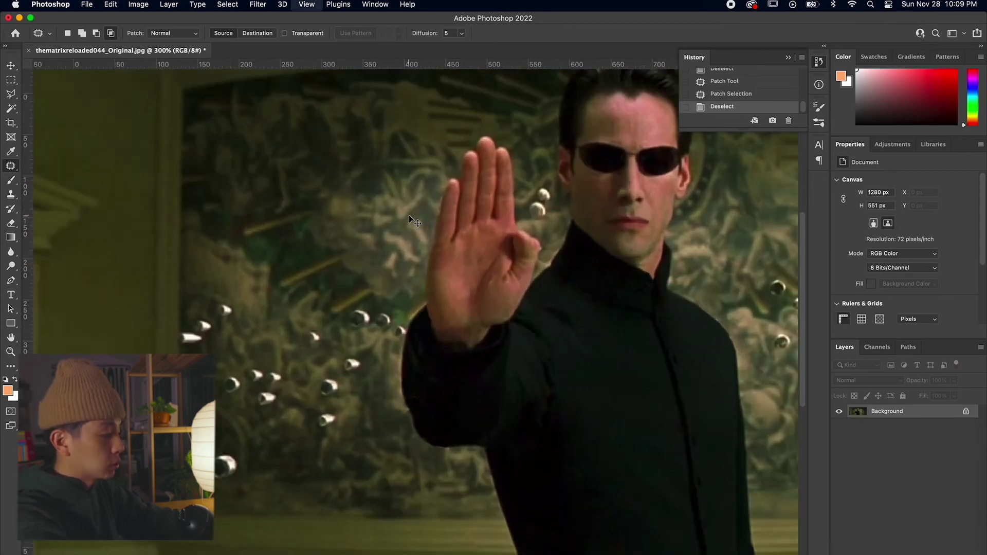
pyautogui.scroll(4, 408, 214)
pyautogui.moveTo(393, 263); pyautogui.dragTo(399, 280)
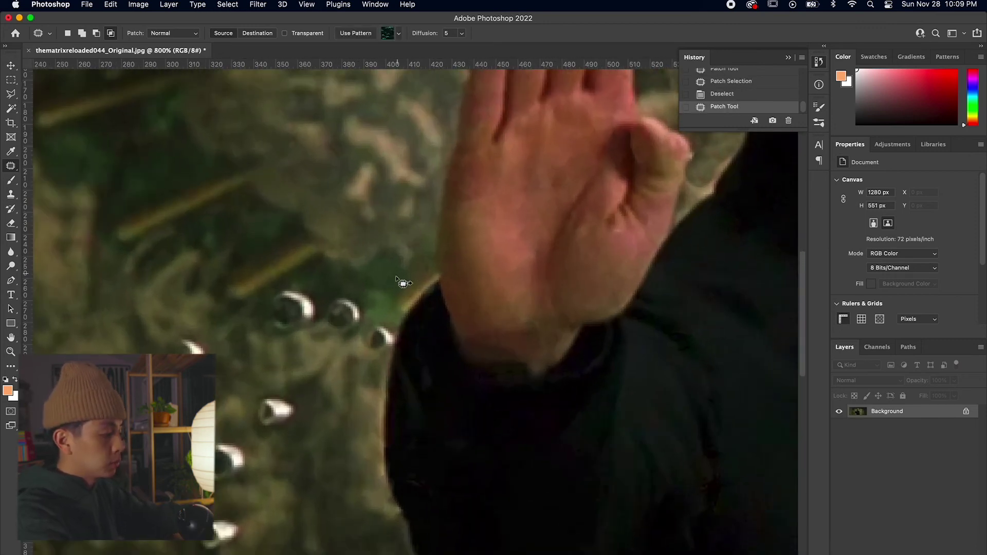
pyautogui.hotkey('ctrl', 'd')
pyautogui.scroll(-3, 380, 241)
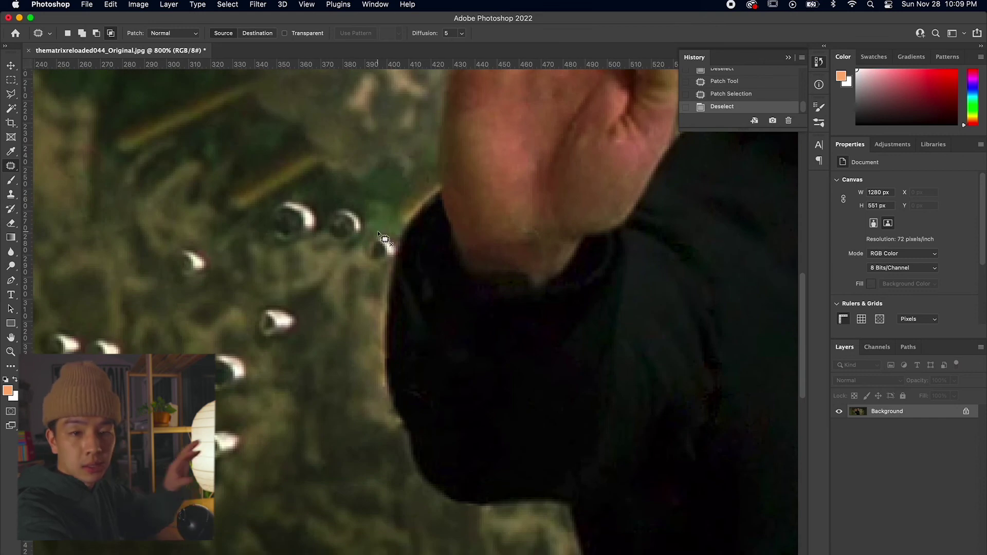
# Step: Patch the bullet at the sleeve's edge just below the wrist with nearby mural texture, then deselect
pyautogui.moveTo(384, 246)
pyautogui.mouseDown()
pyautogui.moveTo(364, 238)
pyautogui.moveTo(361, 257)
pyautogui.moveTo(384, 265)
pyautogui.moveTo(397, 253)
pyautogui.moveTo(398, 241)
pyautogui.moveTo(354, 311)
pyautogui.mouseUp()
pyautogui.press('super+d')
pyautogui.press('super+minus')
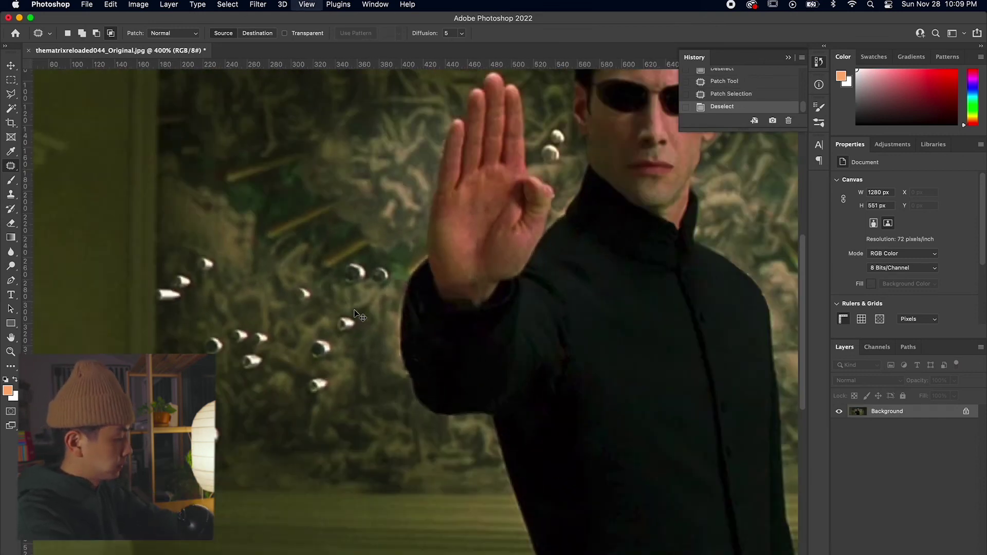
# Step: Patch the bullet in the mural beside the raised arm's sleeve with surrounding texture, then deselect
pyautogui.click(350, 314)
pyautogui.click(363, 317)
pyautogui.click(367, 303)
pyautogui.press('j')
pyautogui.press('super+d')
pyautogui.press('super+minus')
pyautogui.press('super+minus')
pyautogui.press('super+minus')
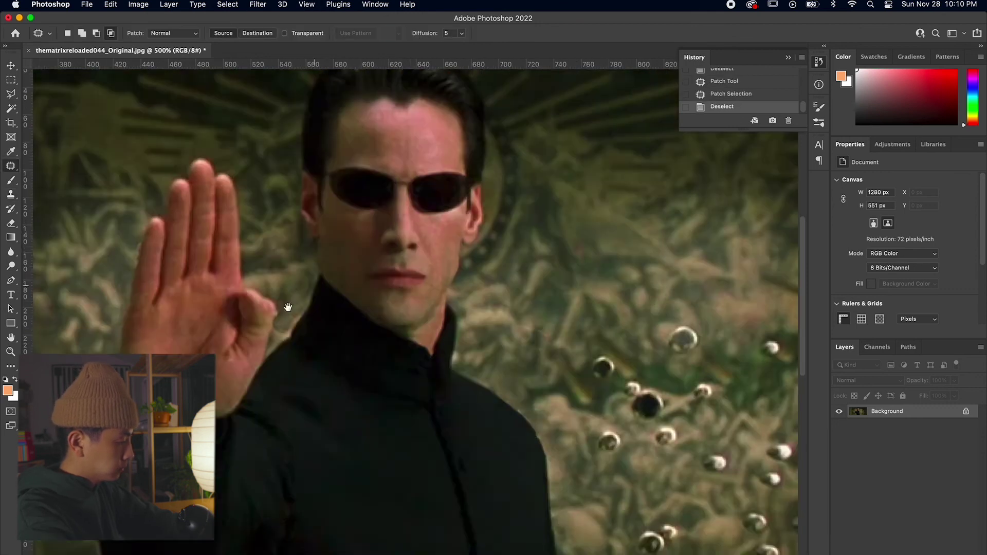
# Step: Clone background texture over remaining bullets with the Clone Stamp, then switch back to the Patch tool
pyautogui.press('super+plus')
pyautogui.press('super+plus')
pyautogui.press('s')
pyautogui.click(287, 389)
pyautogui.press('j')
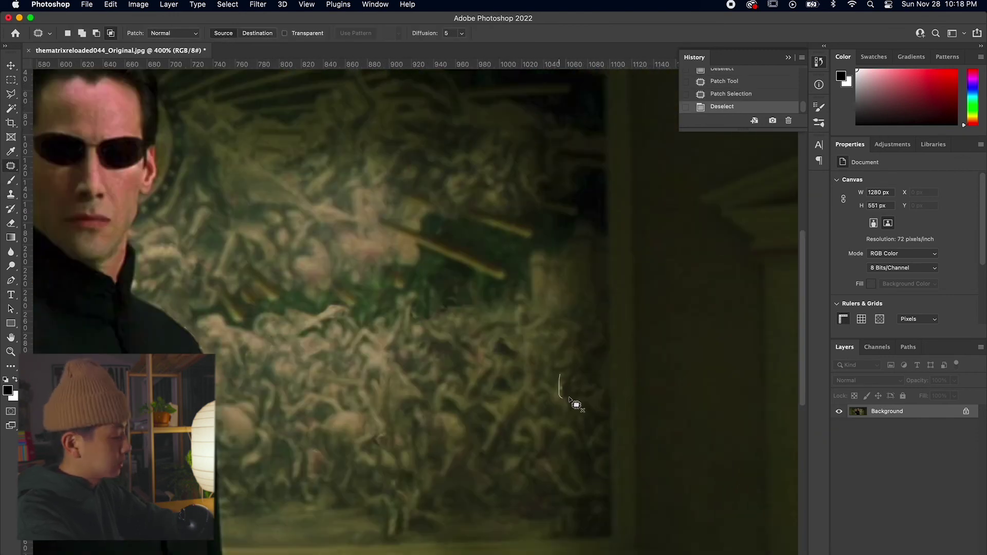
# Step: Patch the leftover vertical mark and dark spot in the lower-right part of the mural, then deselect
pyautogui.moveTo(575, 404); pyautogui.dragTo(568, 403)
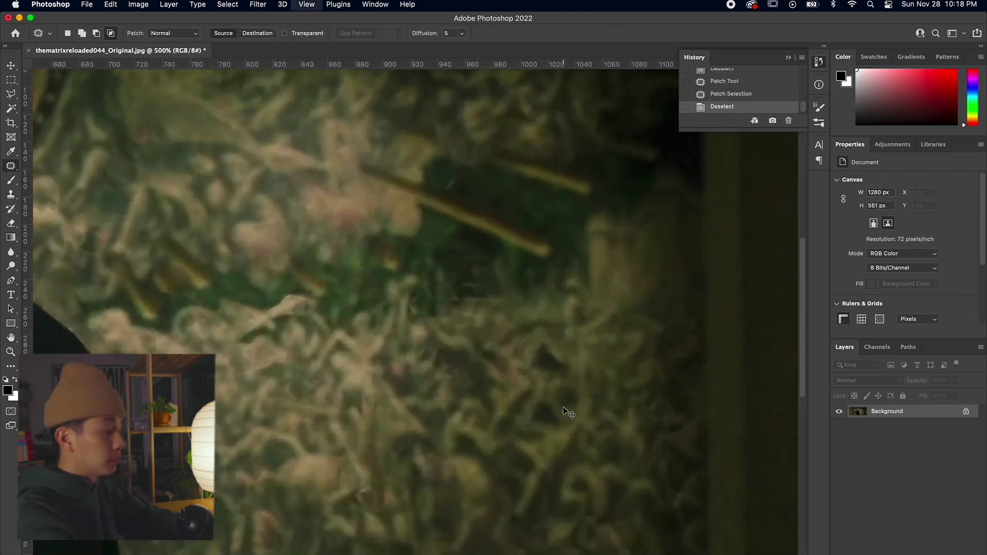
pyautogui.press('super+z')
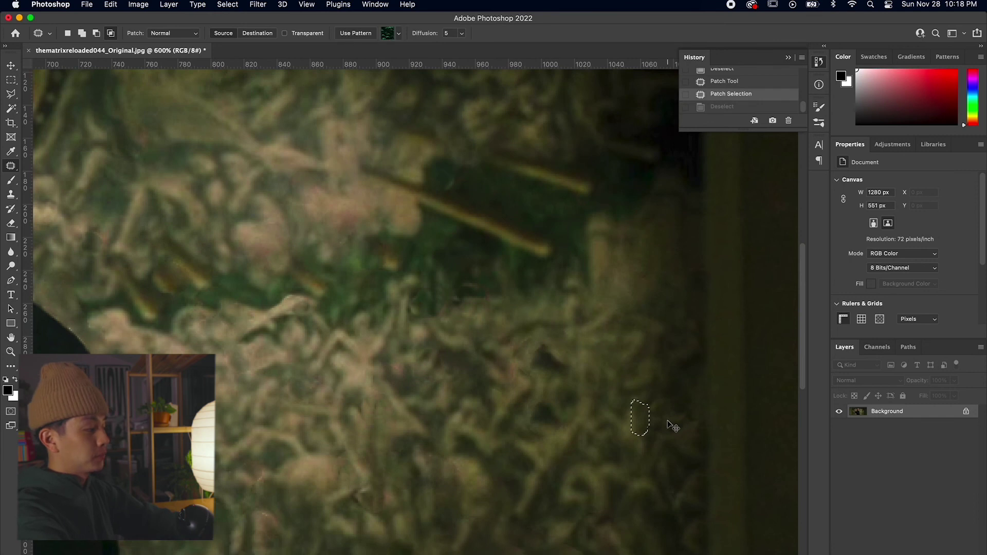
pyautogui.press('super+d')
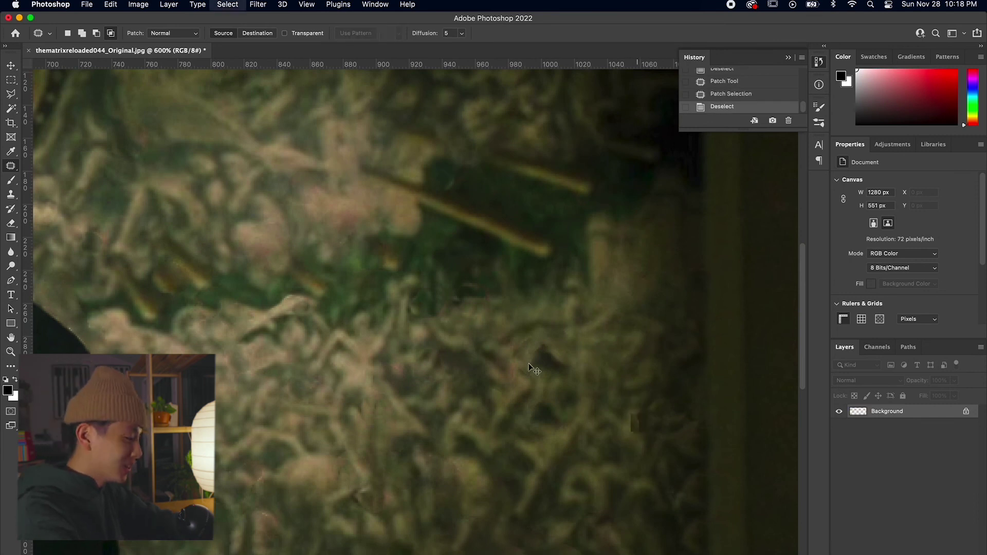
pyautogui.moveTo(539, 340)
pyautogui.mouseDown()
pyautogui.moveTo(528, 358)
pyautogui.moveTo(560, 378)
pyautogui.moveTo(550, 340)
pyautogui.moveTo(711, 468)
pyautogui.mouseUp()
pyautogui.press('super+d')
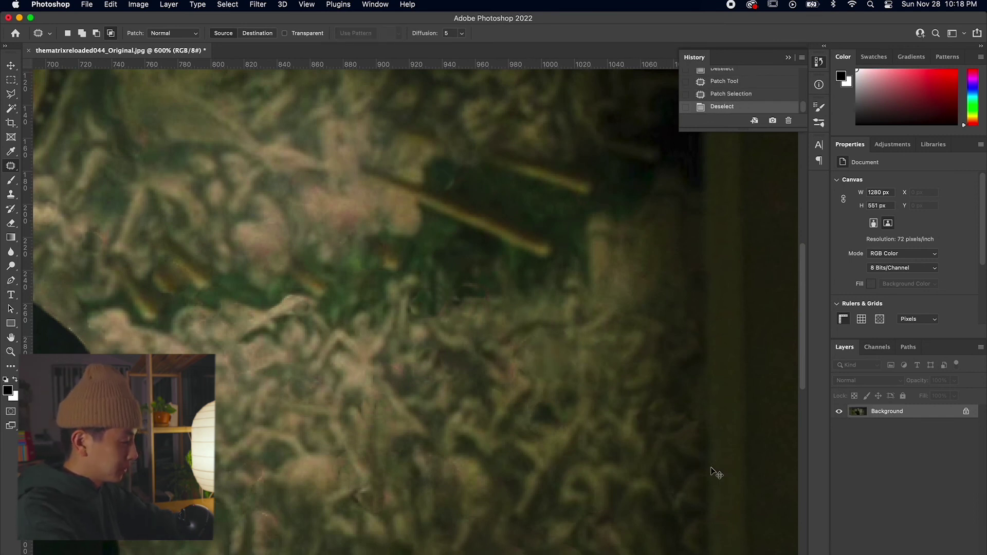
# Step: Fit the whole retouched still in view and save the image
pyautogui.press('super+0')
pyautogui.press('super+s')
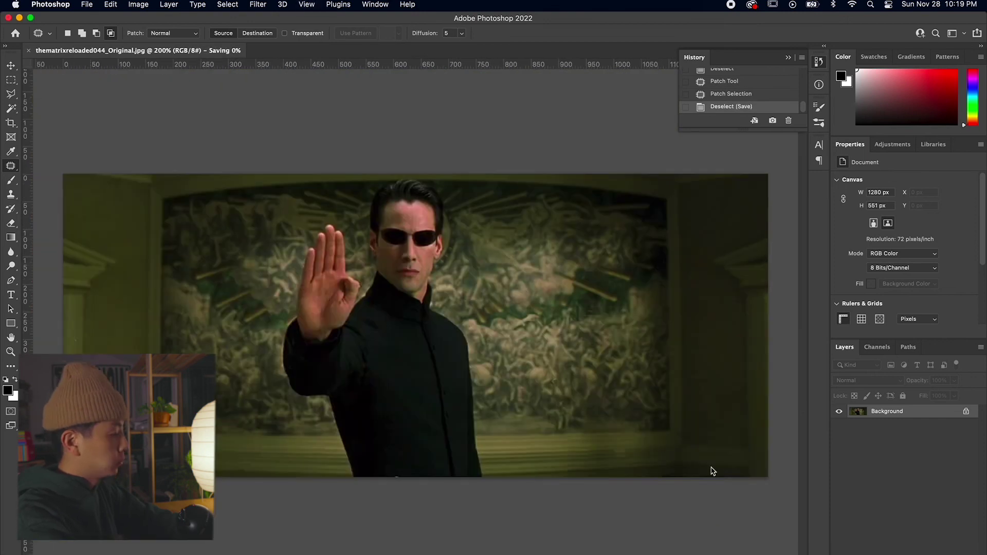
# Step: Compare the retouched still with its original state twice through the history, returning to the final saved state each time
pyautogui.scroll(3, 730, 77)
pyautogui.click(730, 77)
pyautogui.scroll(-3, 730, 99)
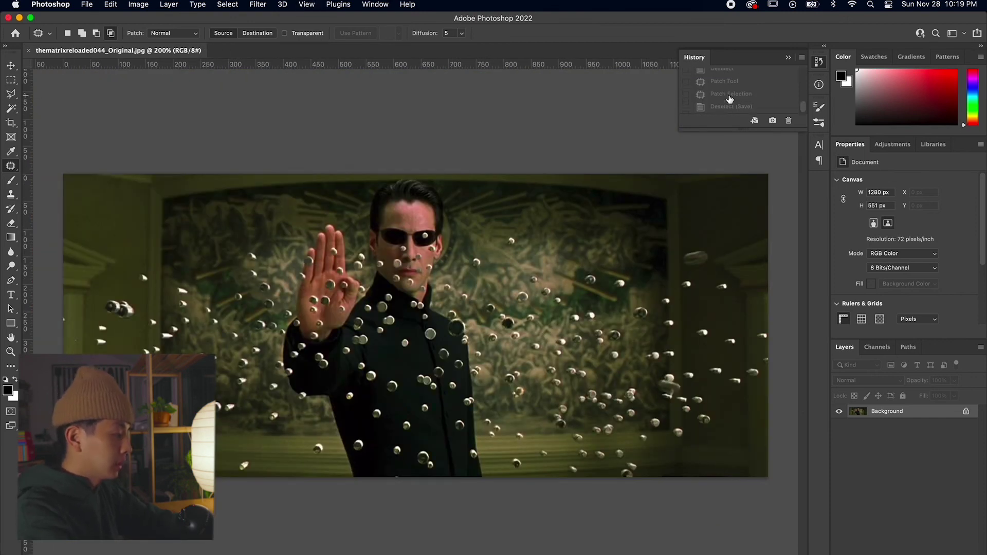
pyautogui.click(726, 107)
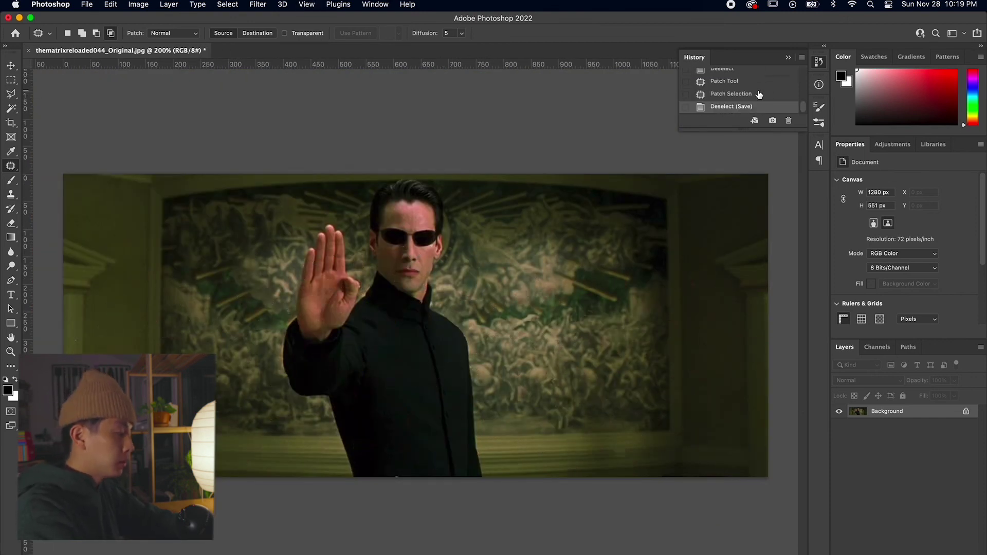
pyautogui.scroll(3, 750, 92)
pyautogui.click(737, 76)
pyautogui.scroll(-3, 721, 101)
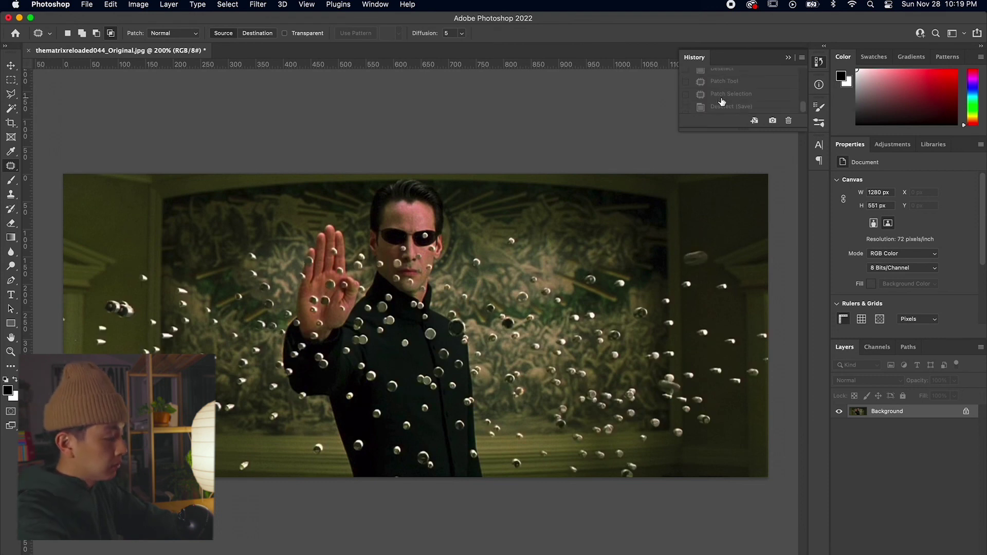
pyautogui.click(721, 108)
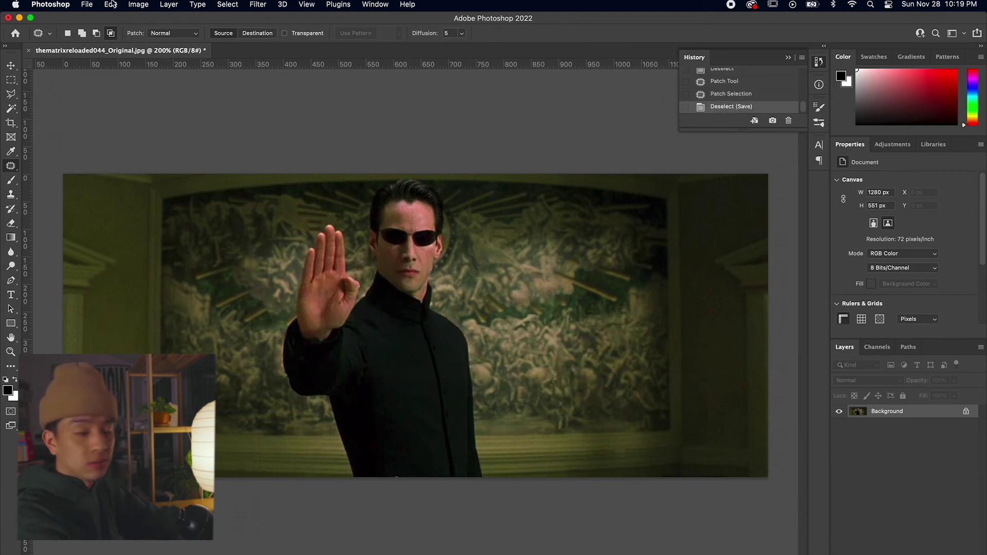